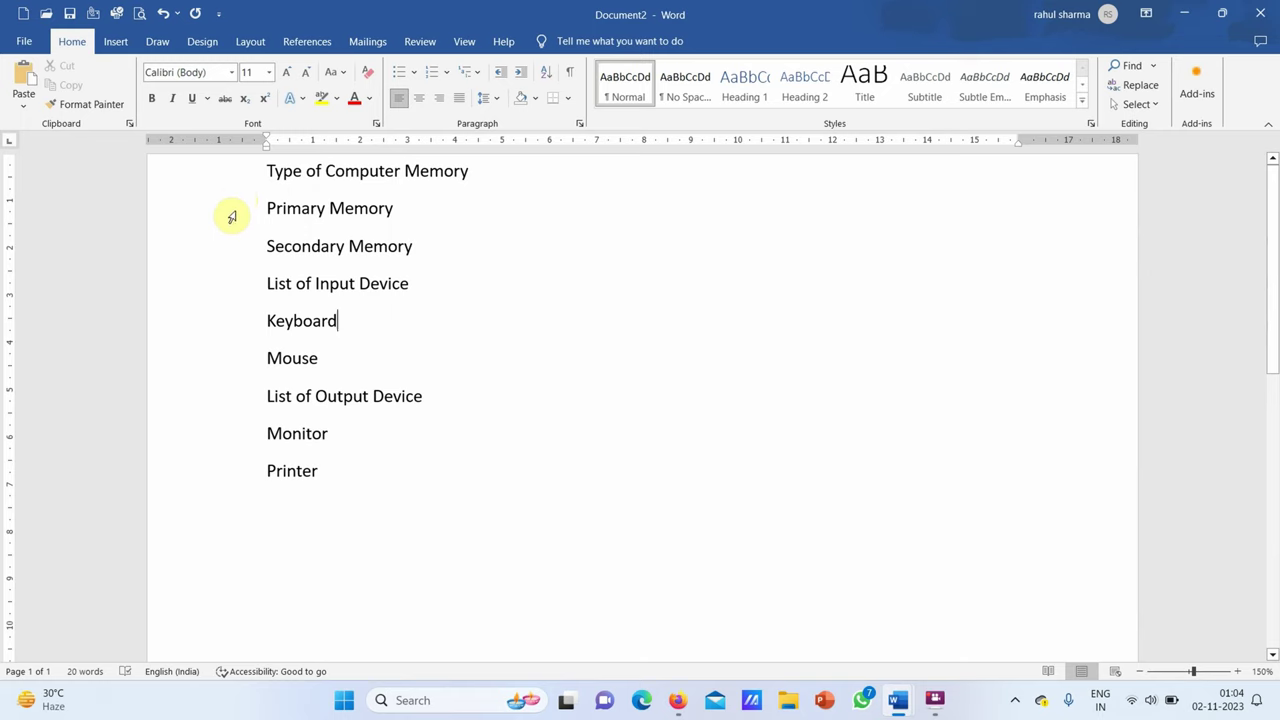
Number the Primary/Secondary Memory, Keyboard/Mouse and Monitor/Printer pairs as three separate lists.
drag(233, 212, 240, 246)
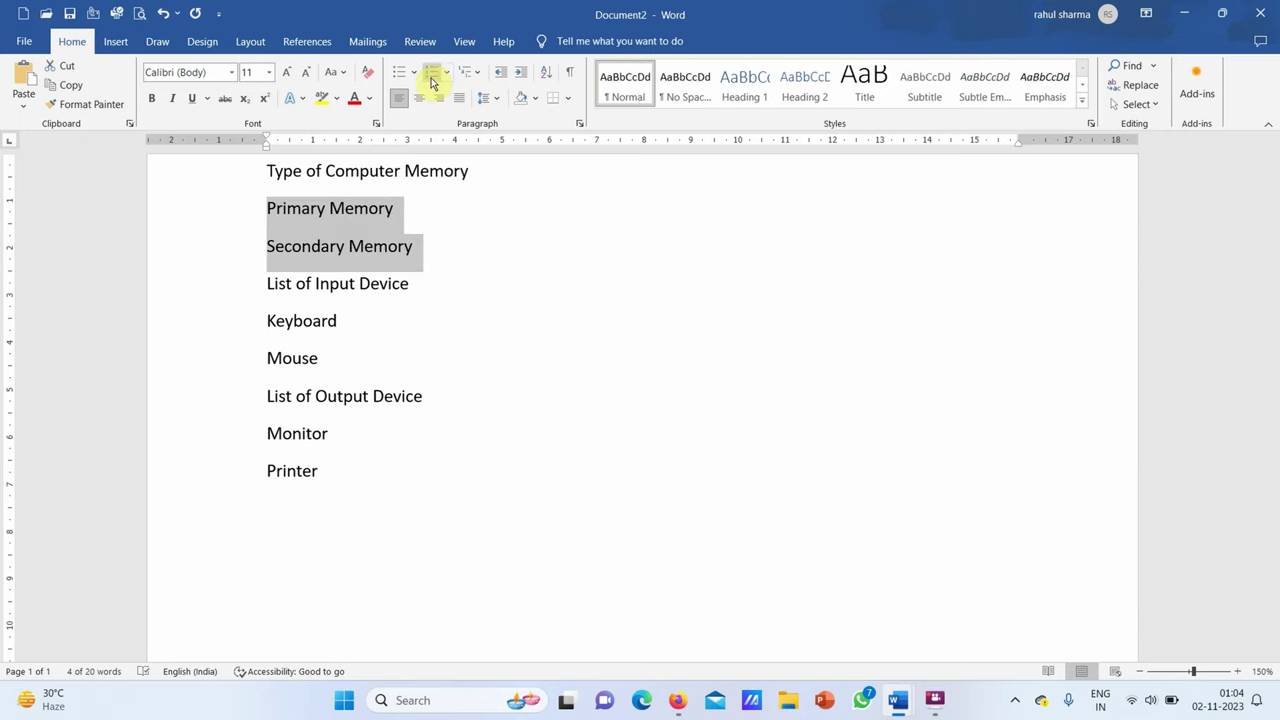
click(432, 83)
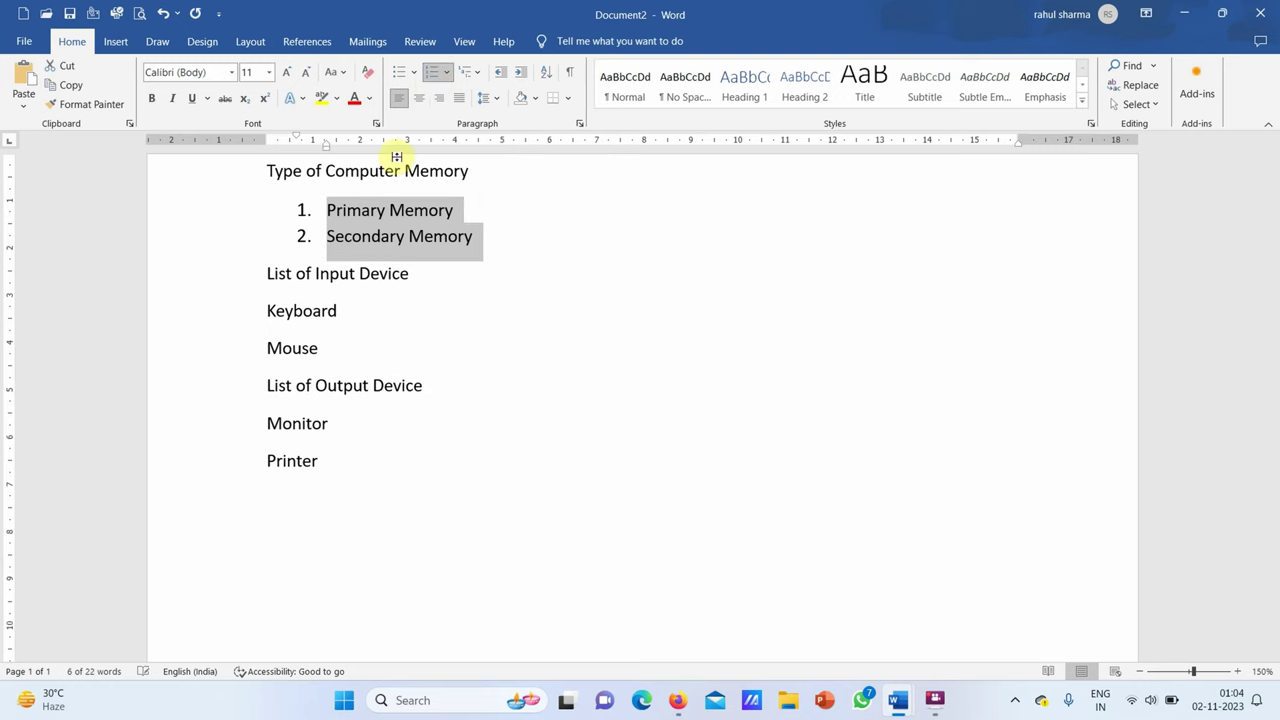
drag(231, 306, 229, 343)
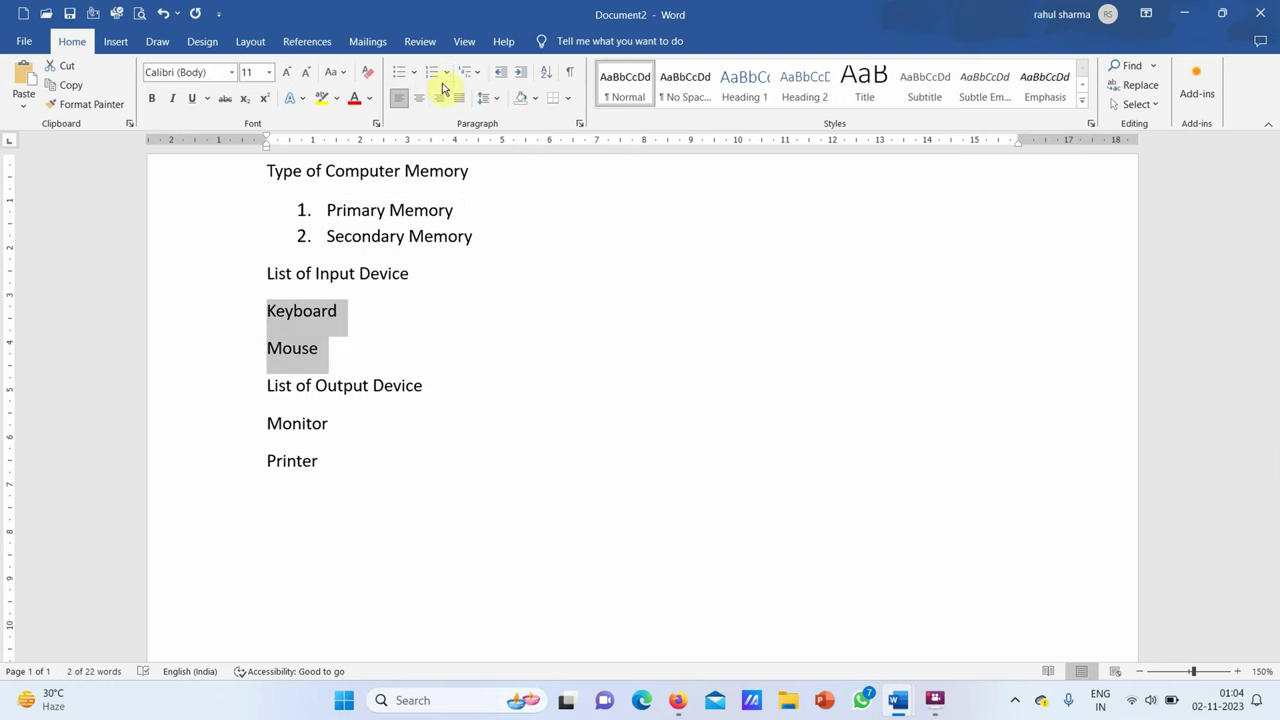
click(431, 74)
drag(245, 408, 237, 451)
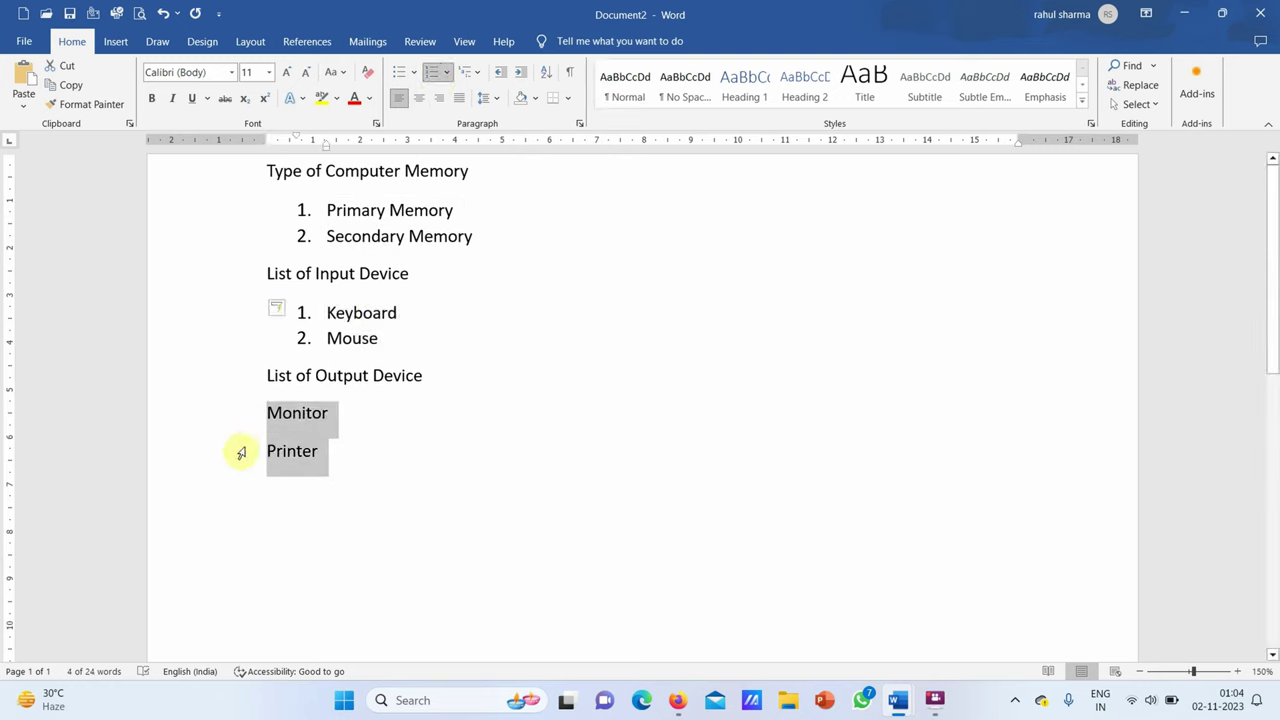
click(428, 78)
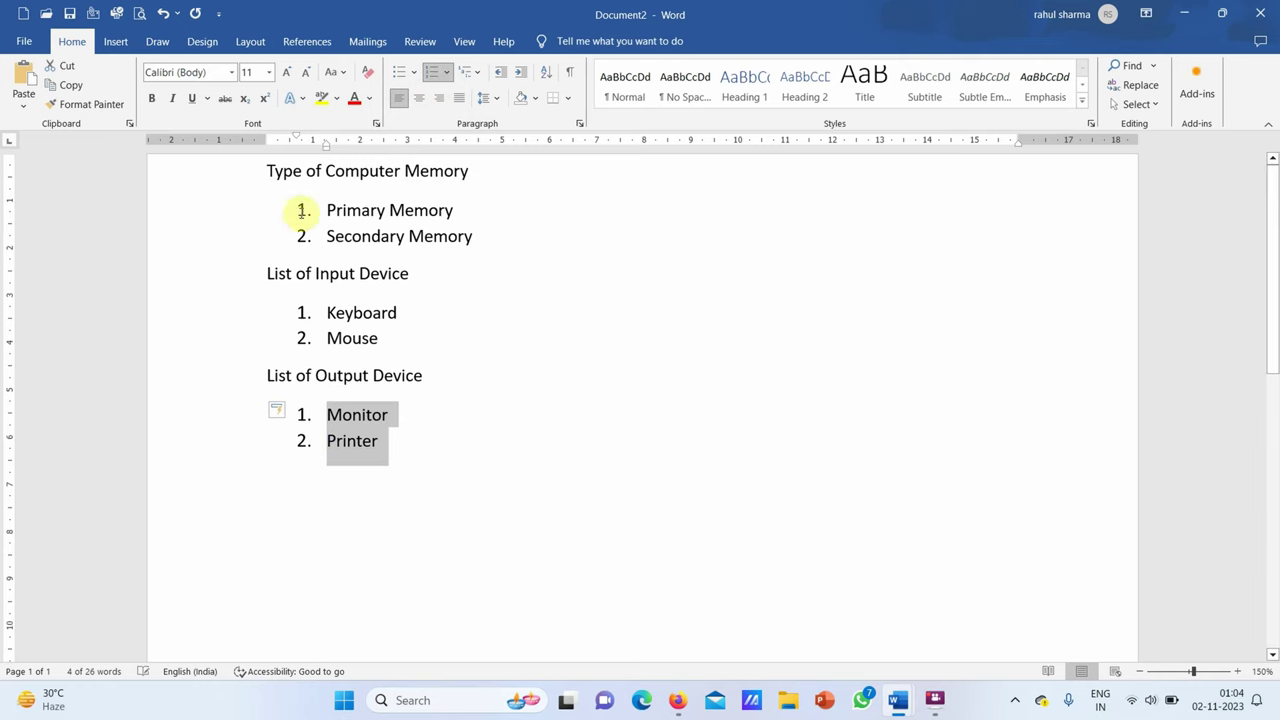
click(451, 442)
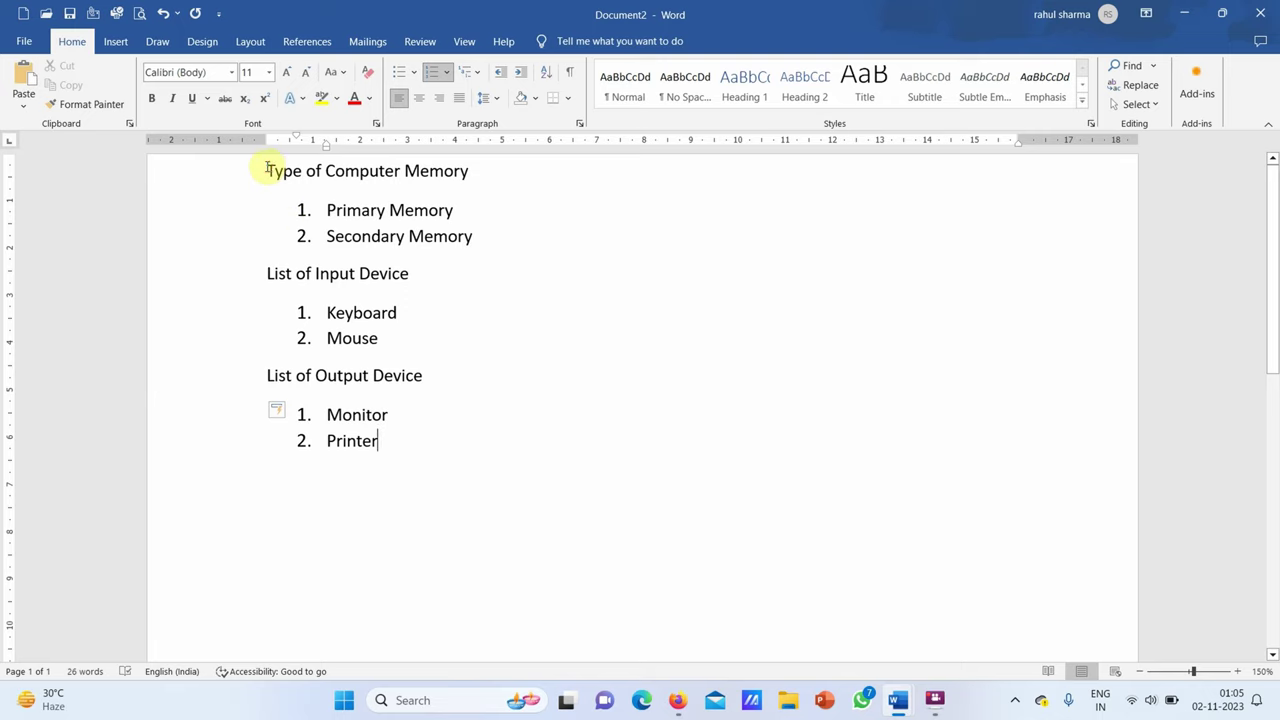
drag(265, 167, 478, 172)
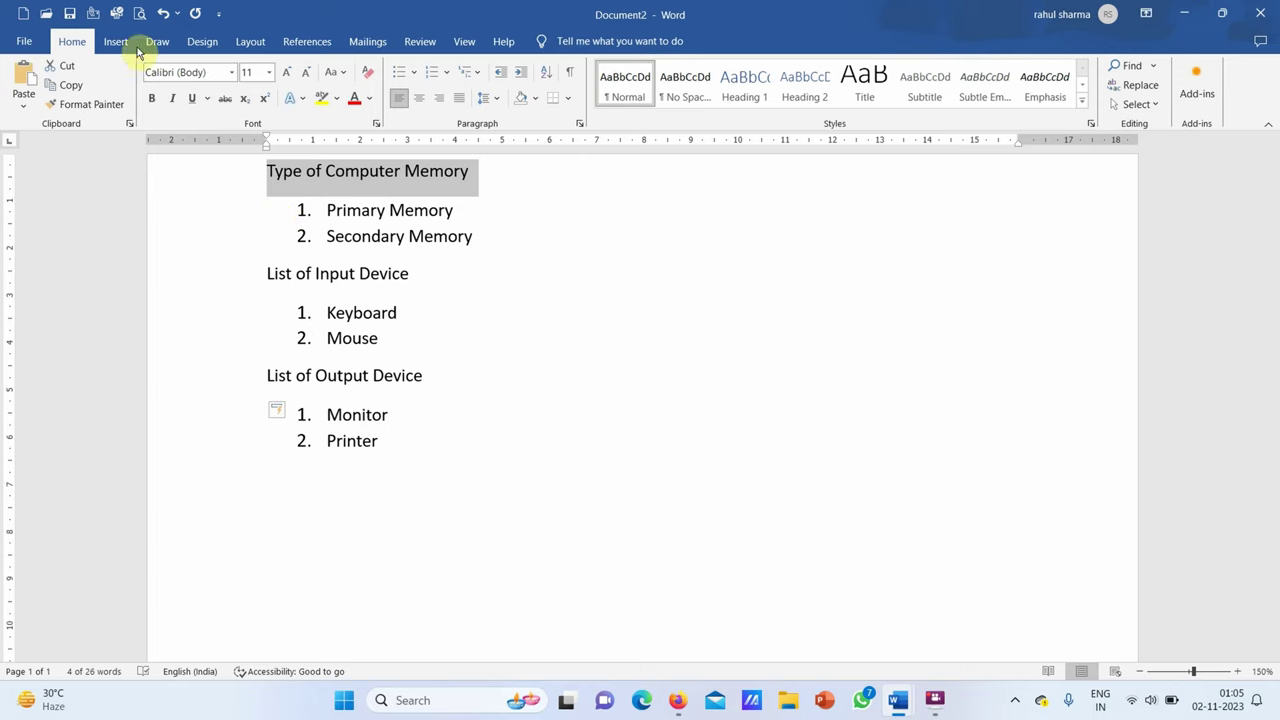
On the Layout tab, raise the Primary/Secondary Memory list's left indent to 1 cm.
click(262, 41)
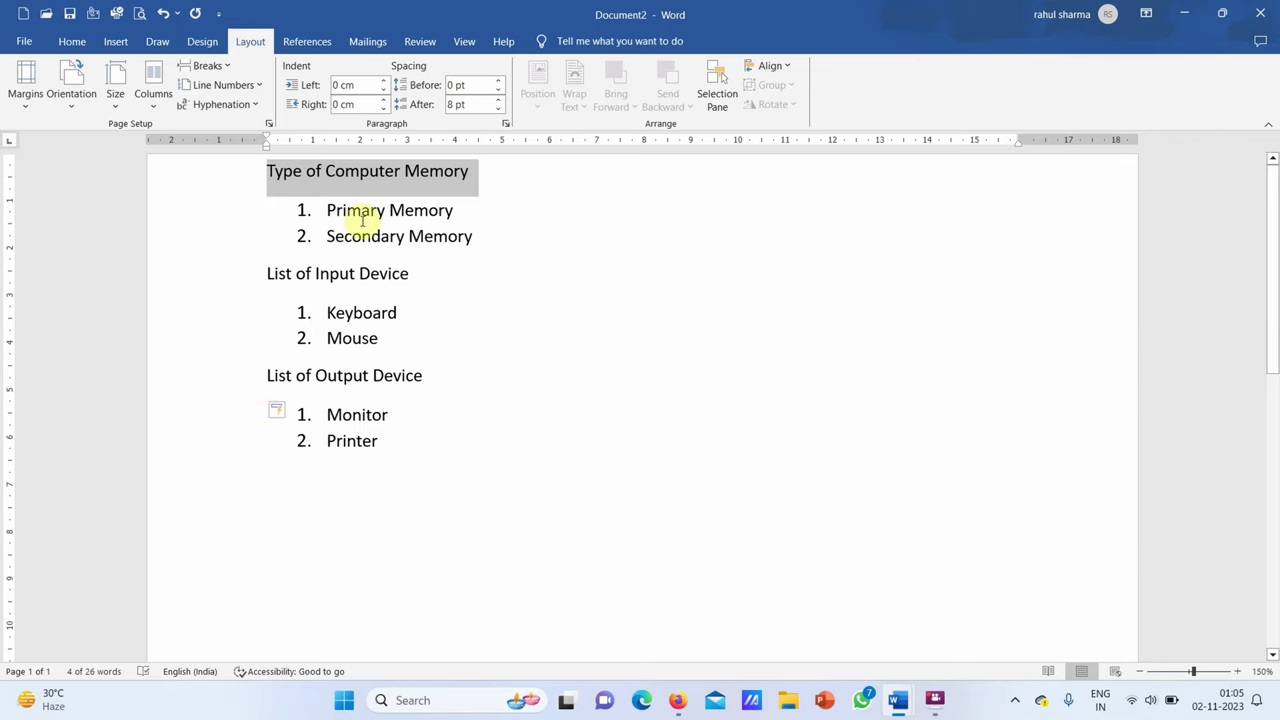
drag(246, 211, 246, 240)
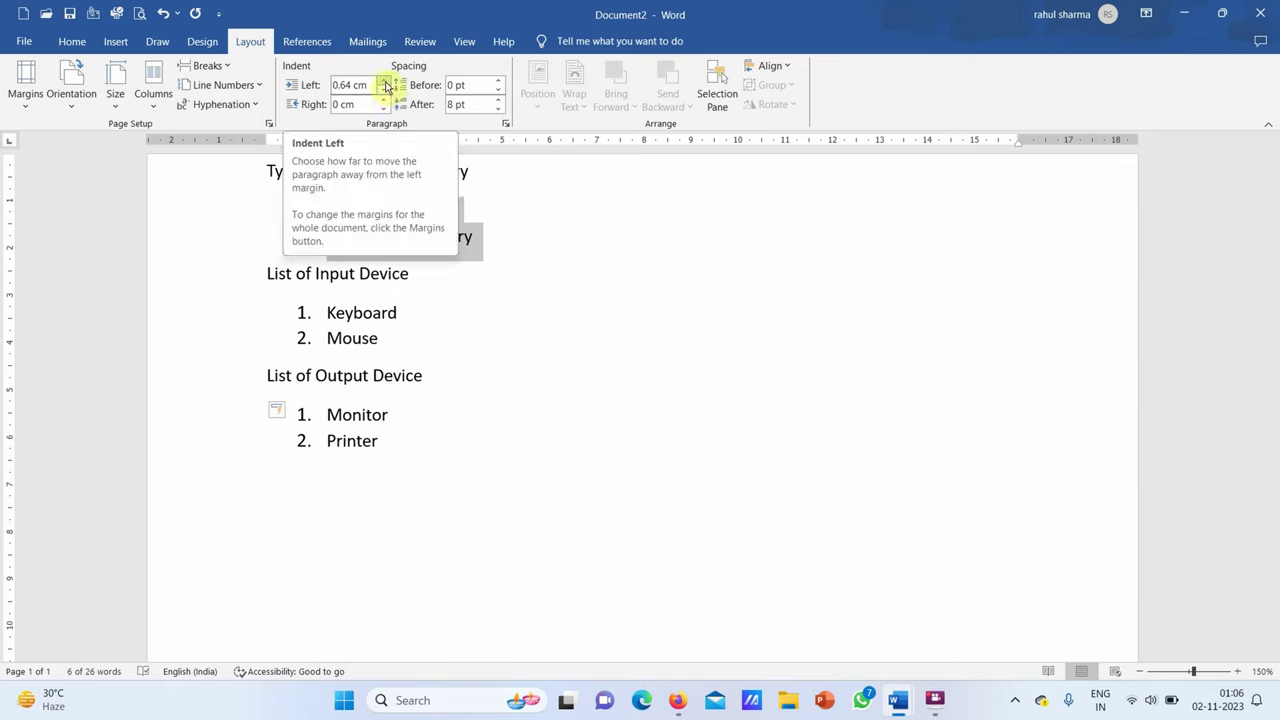
click(386, 82)
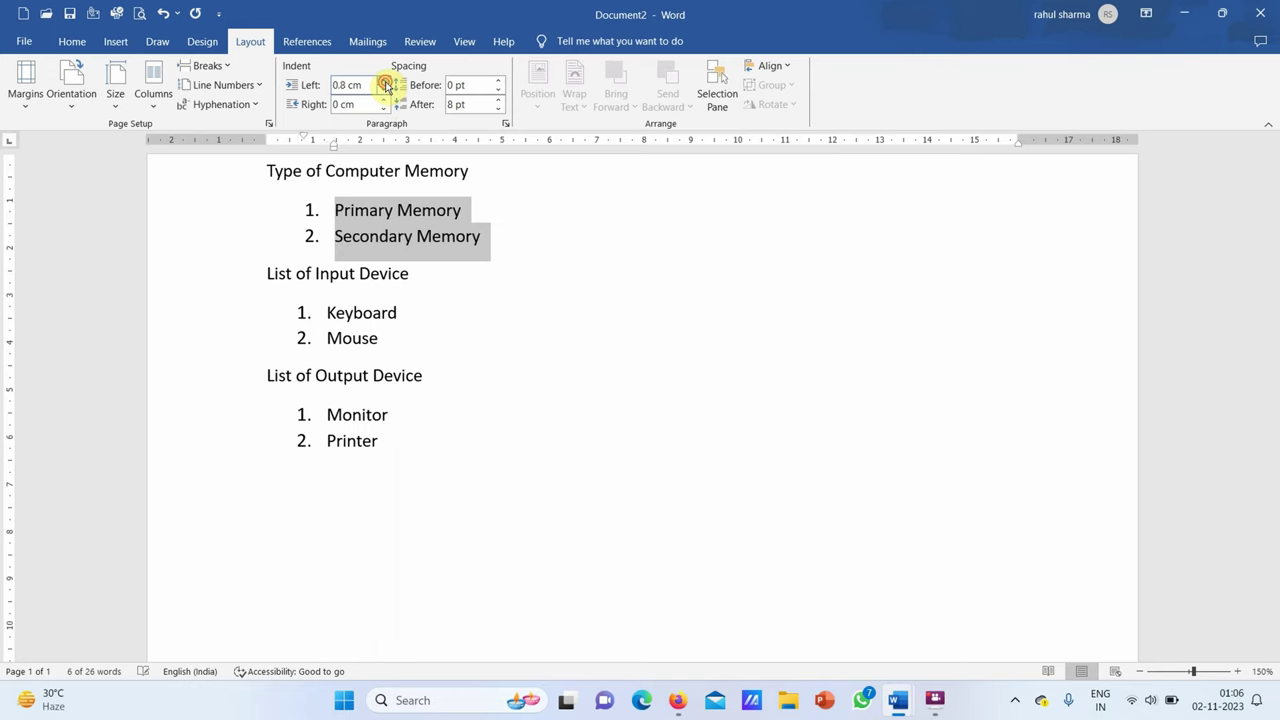
click(386, 82)
click(386, 82)
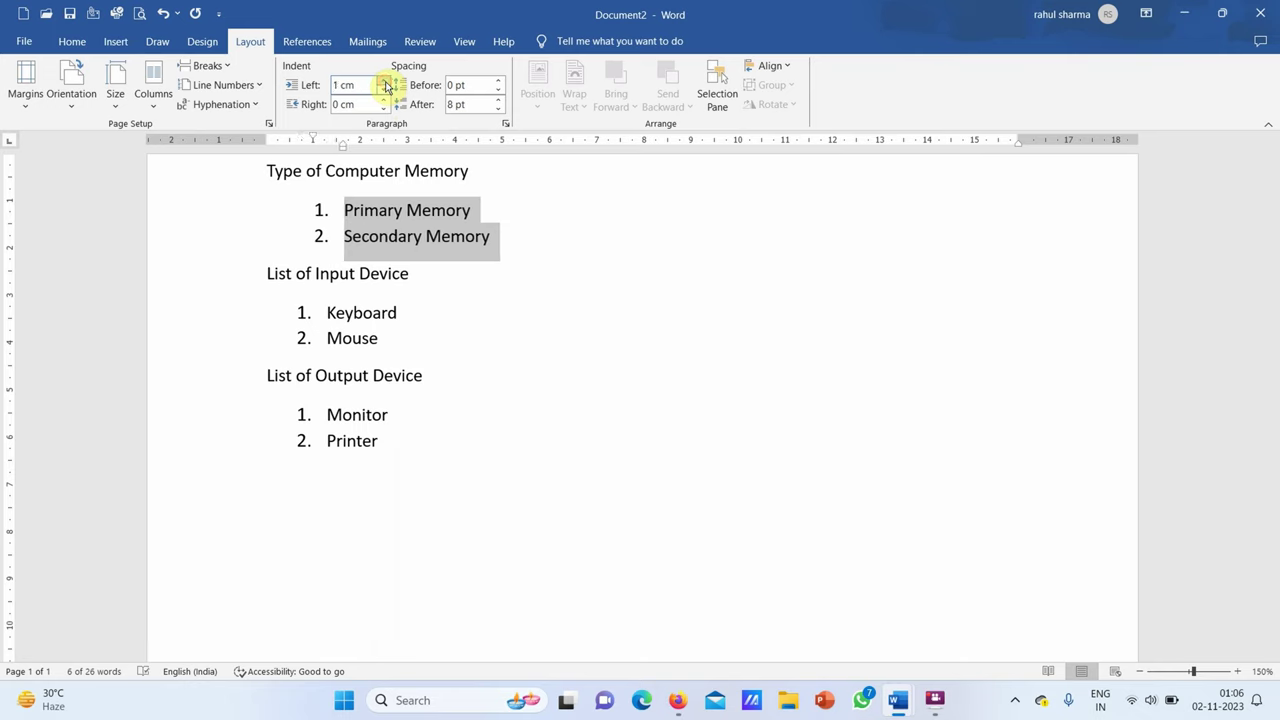
Indent the Keyboard/Mouse and Monitor/Printer lists 1 cm from the left.
drag(223, 303, 230, 332)
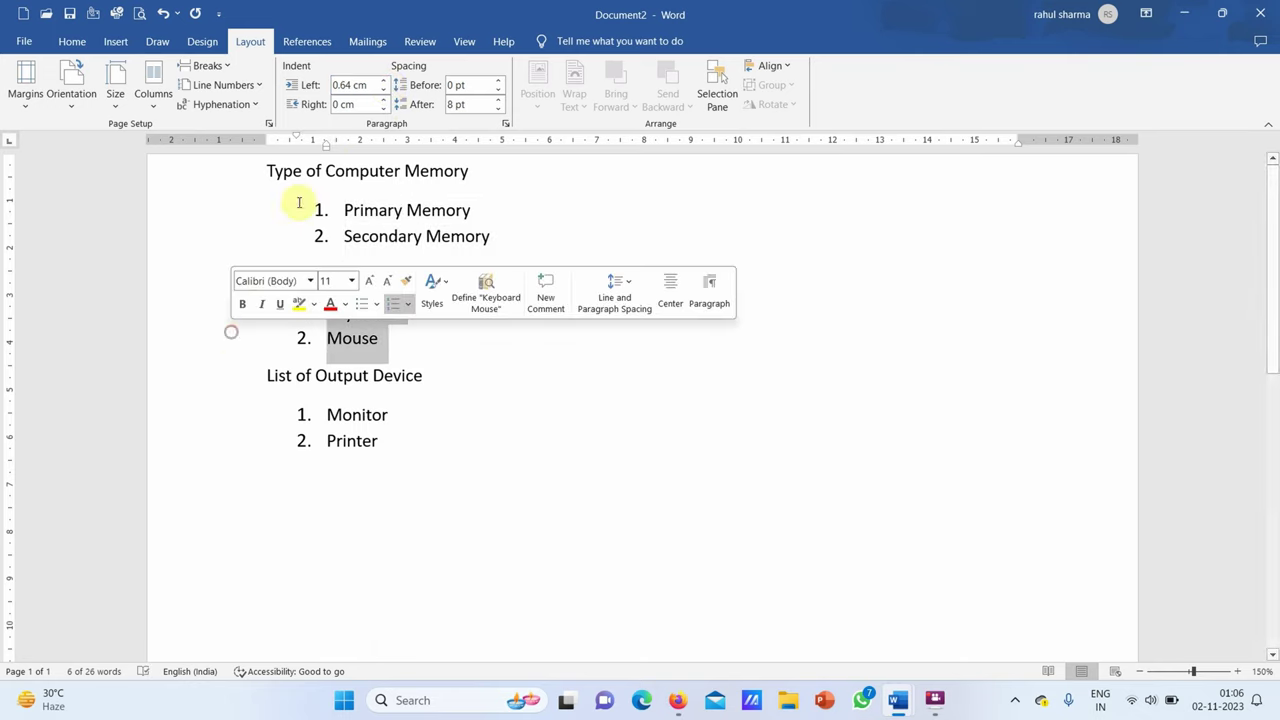
click(384, 82)
click(384, 82)
click(384, 82)
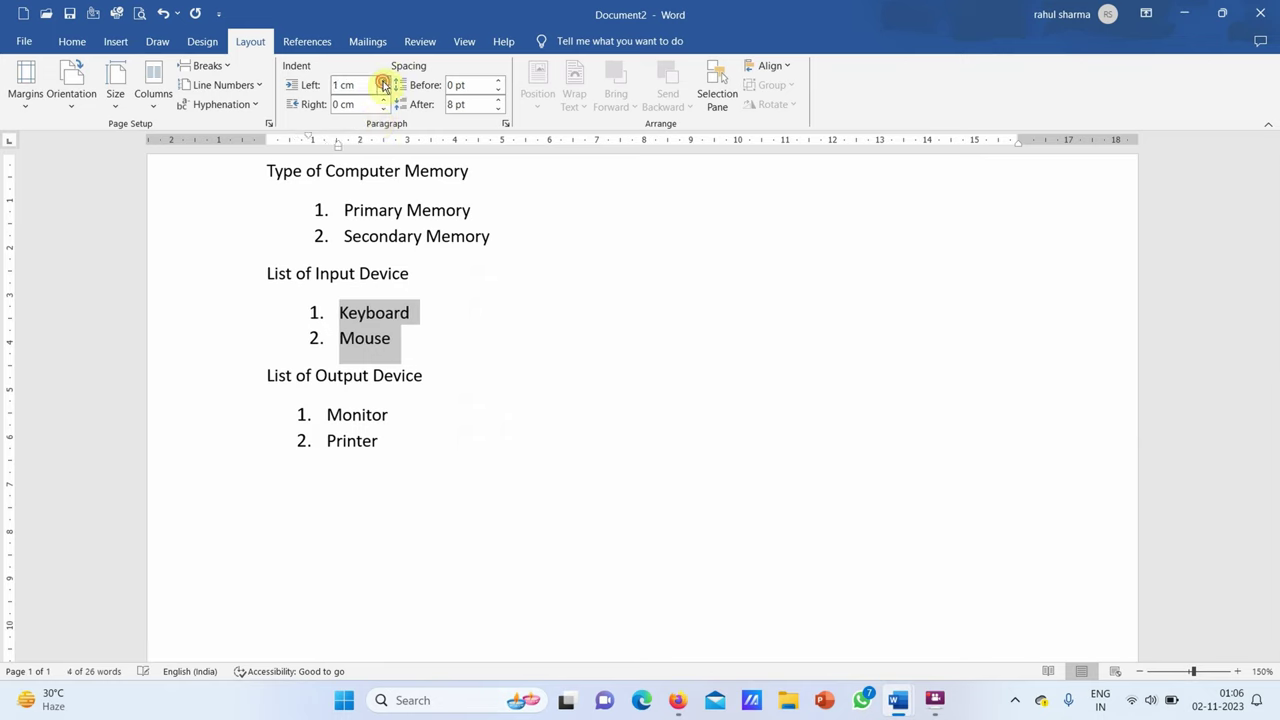
drag(220, 412, 232, 443)
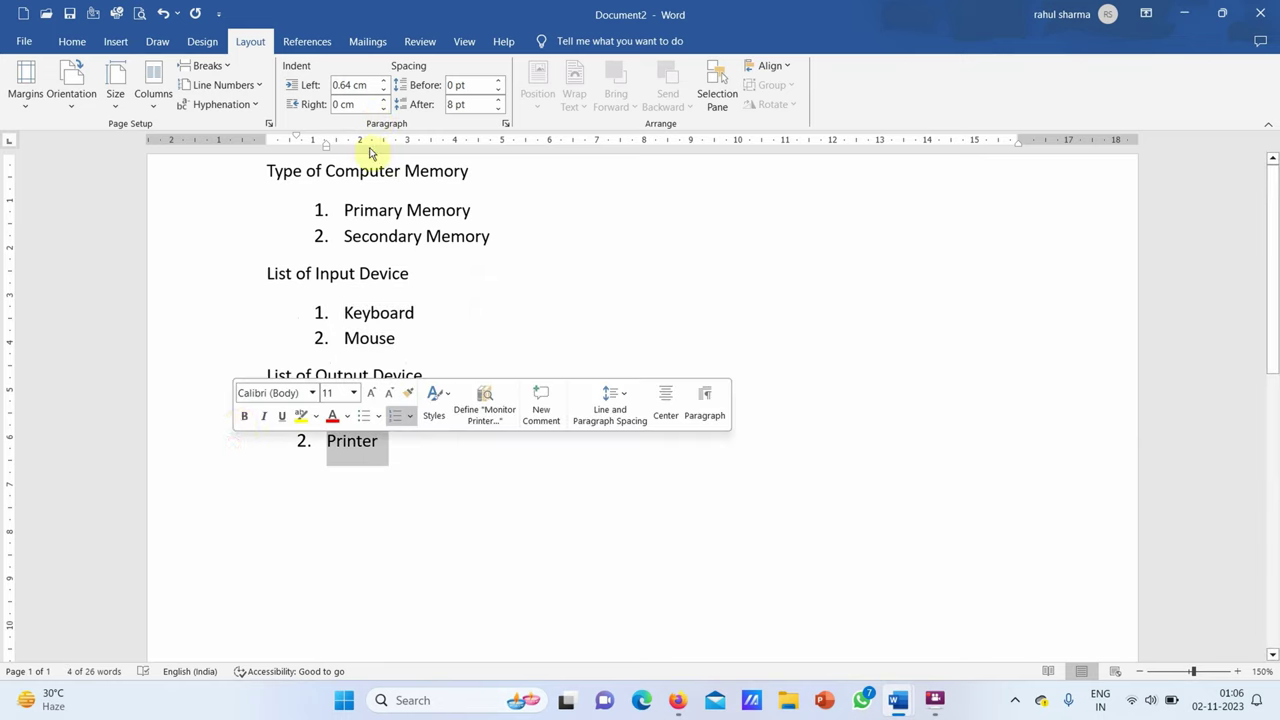
click(384, 82)
click(384, 82)
click(384, 82)
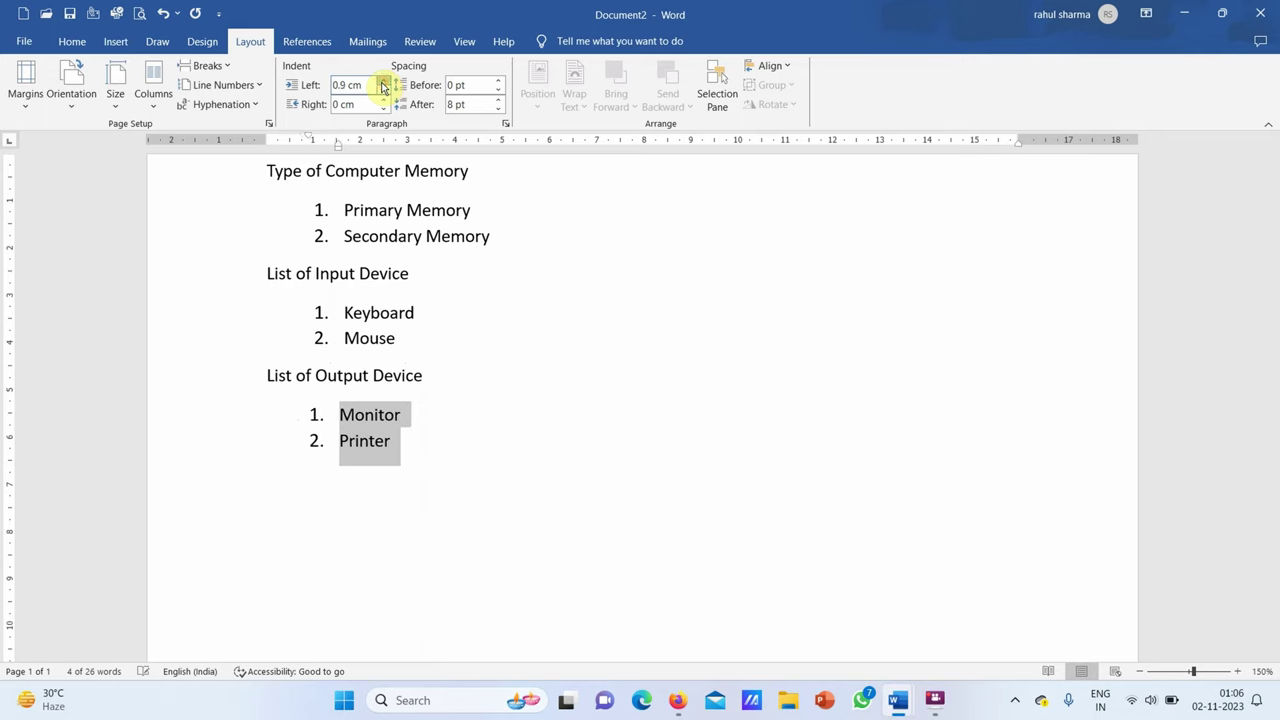
click(384, 82)
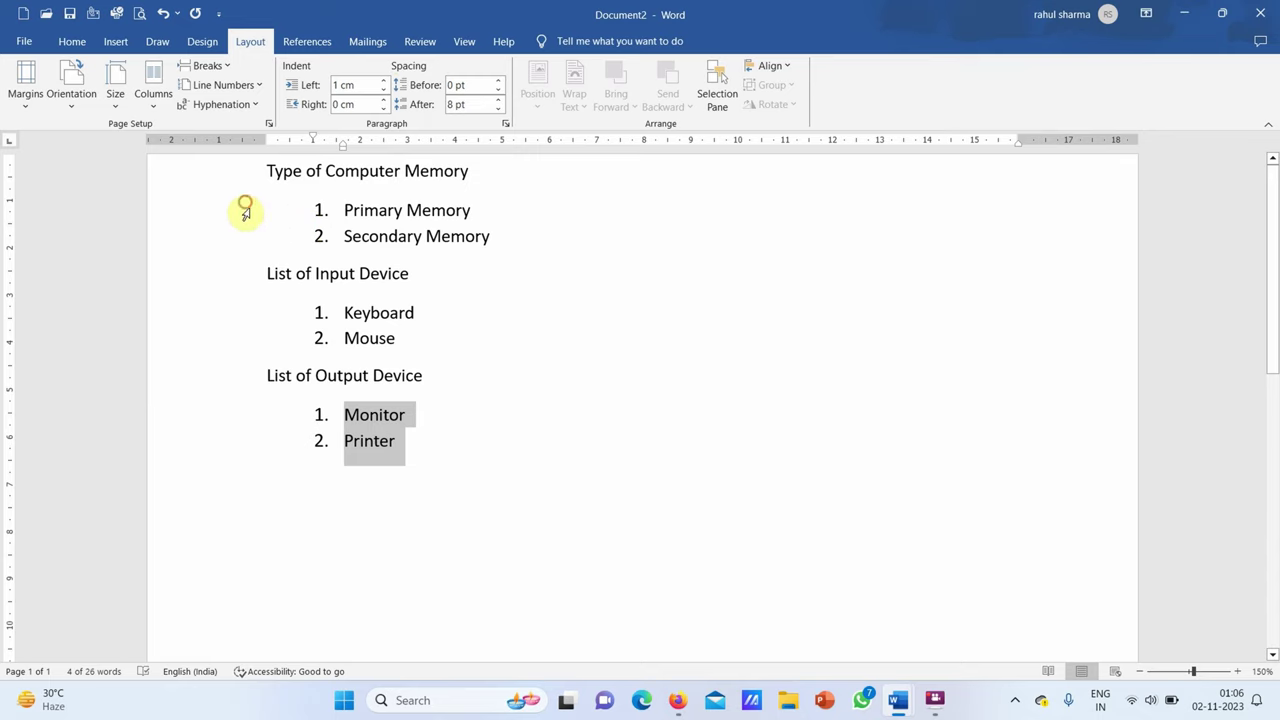
Reset the memory list's left indent to 0 cm.
drag(245, 210, 249, 237)
click(352, 85)
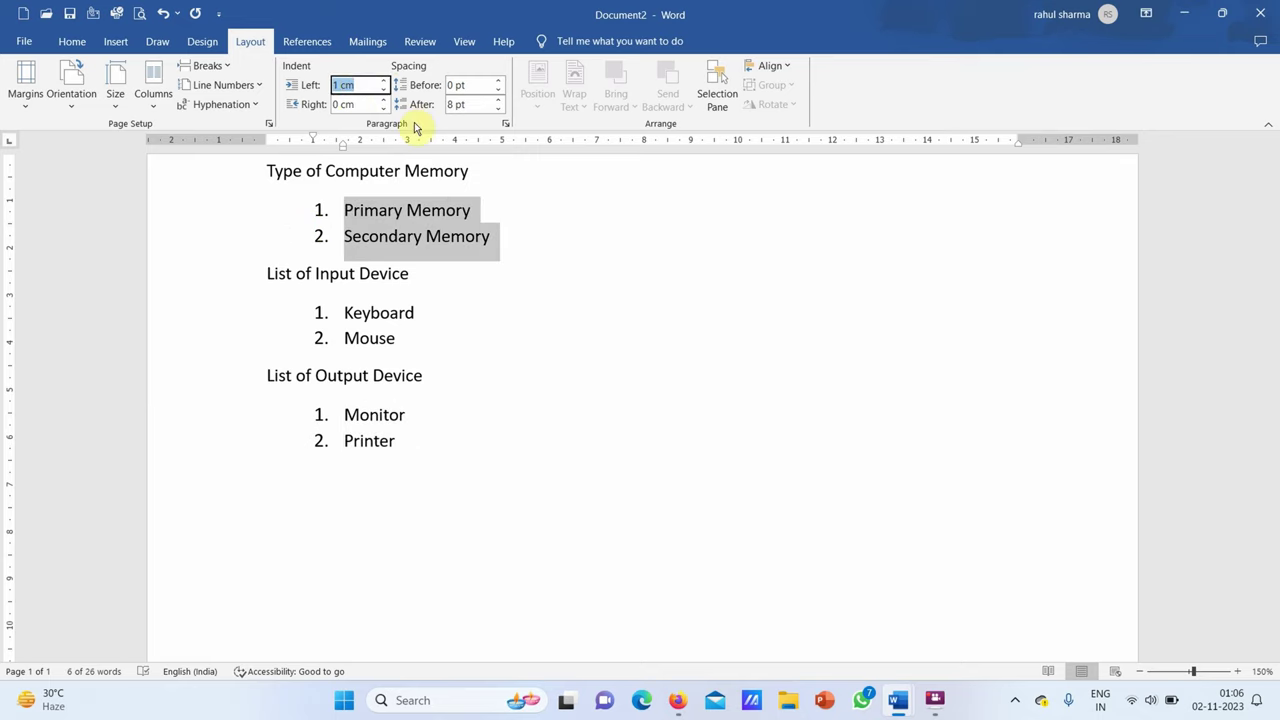
text(0)
key(Return)
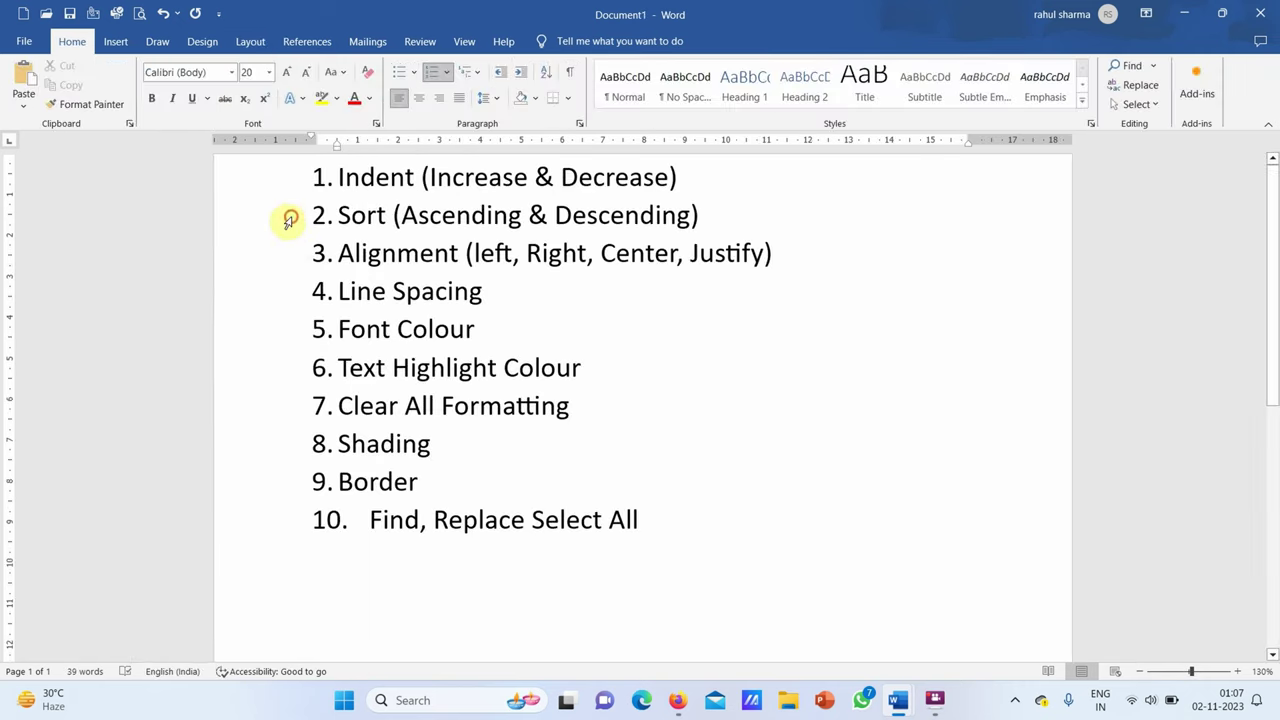
Select the Sort (Ascending & Descending) line in Document1, then deselect it.
click(287, 216)
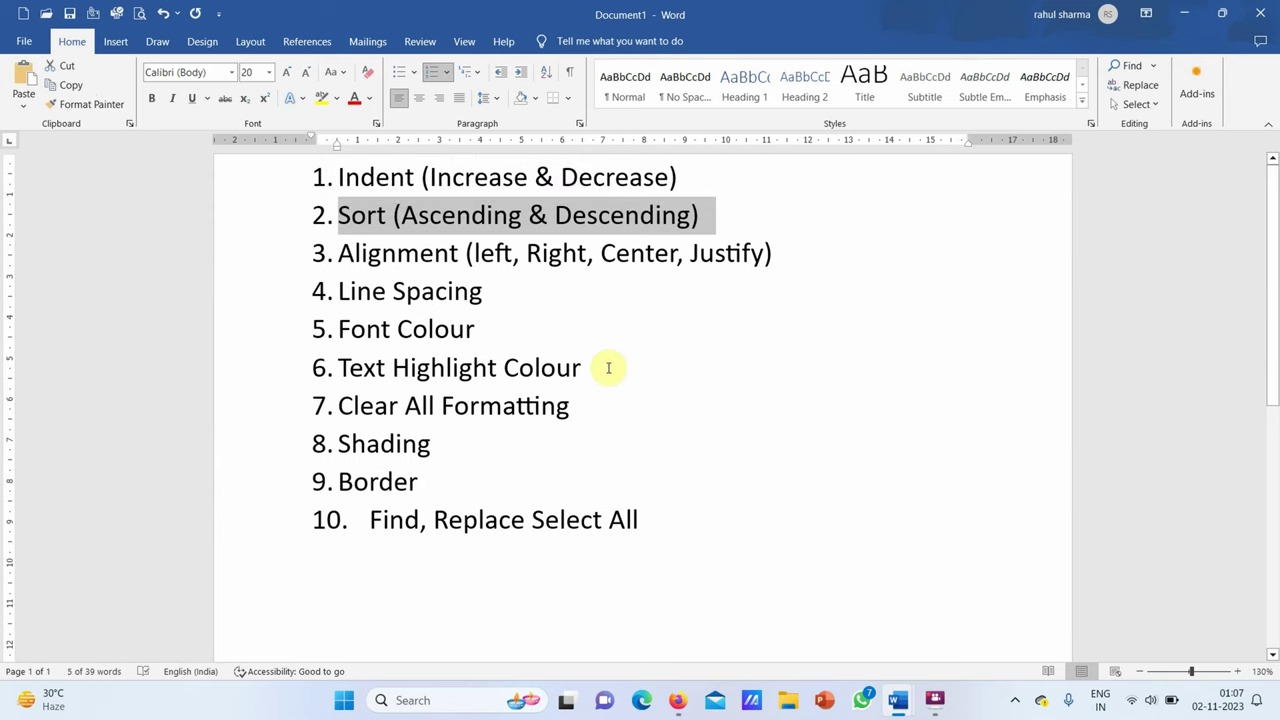
click(443, 220)
click(573, 212)
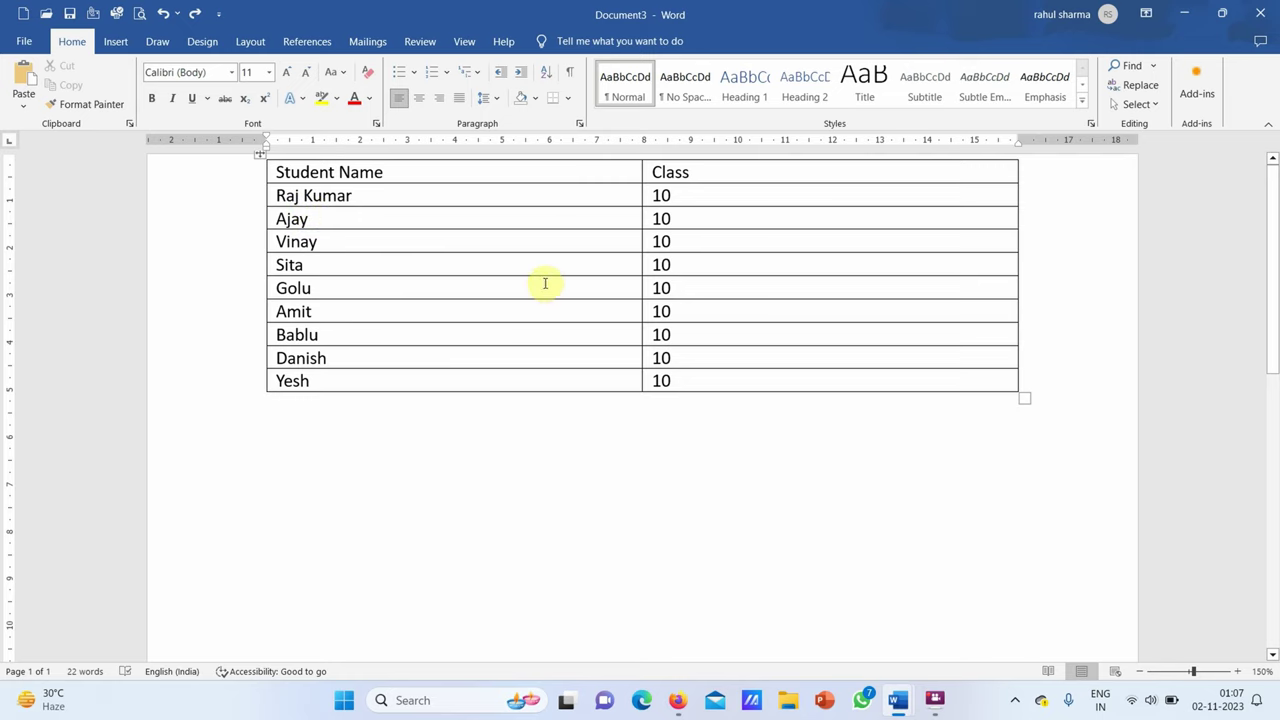
Sort the student table ascending by Student Name as Text, so it runs Ajay, Amit, Bablu through Yesh.
click(258, 155)
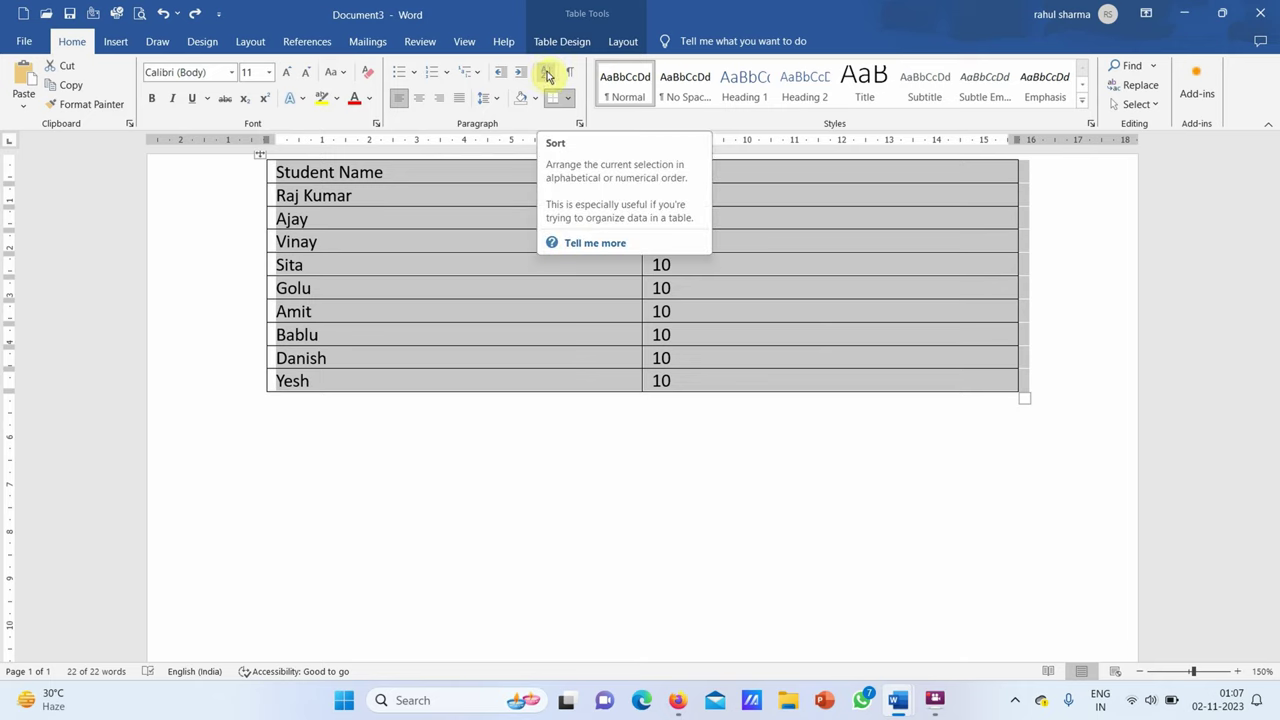
click(547, 77)
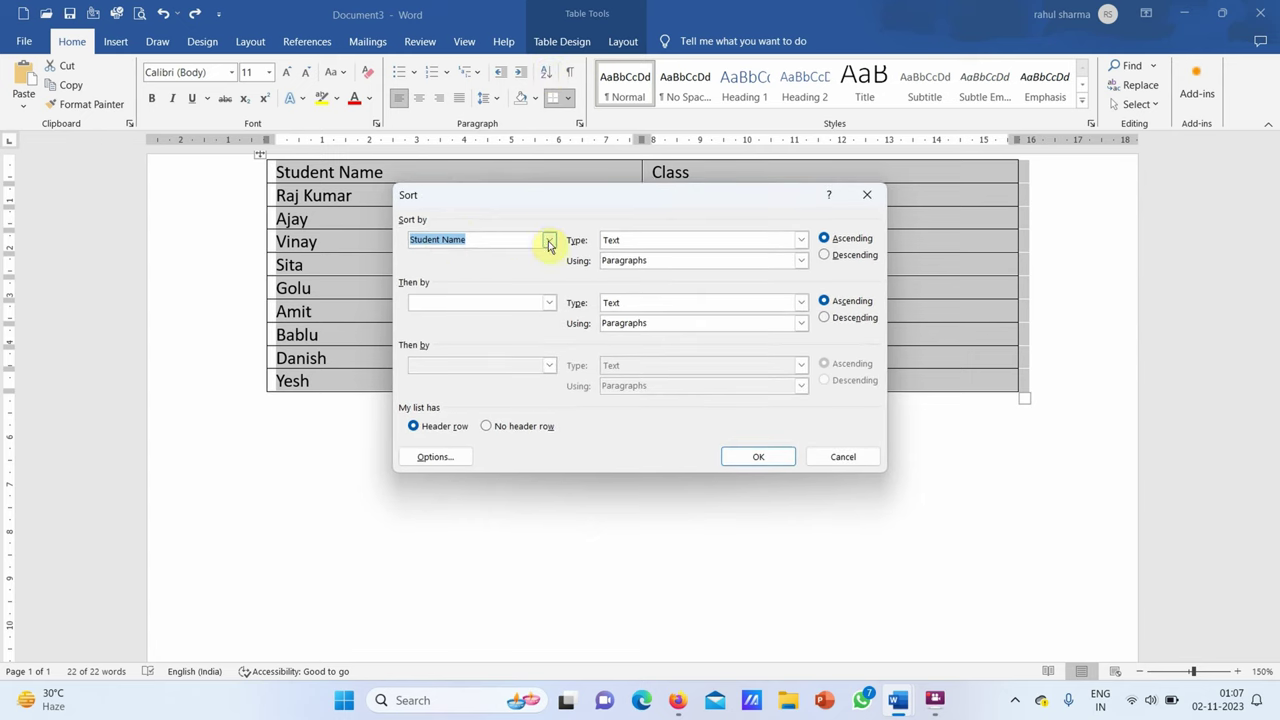
click(549, 241)
click(464, 268)
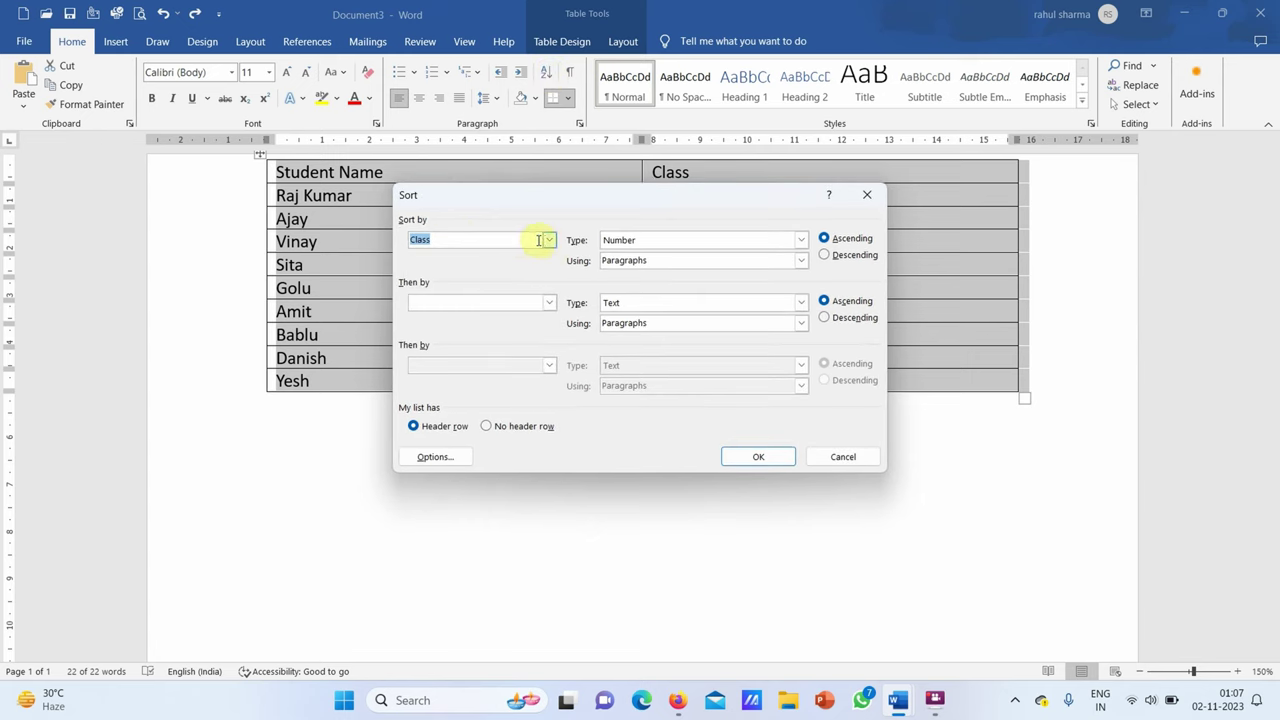
click(548, 241)
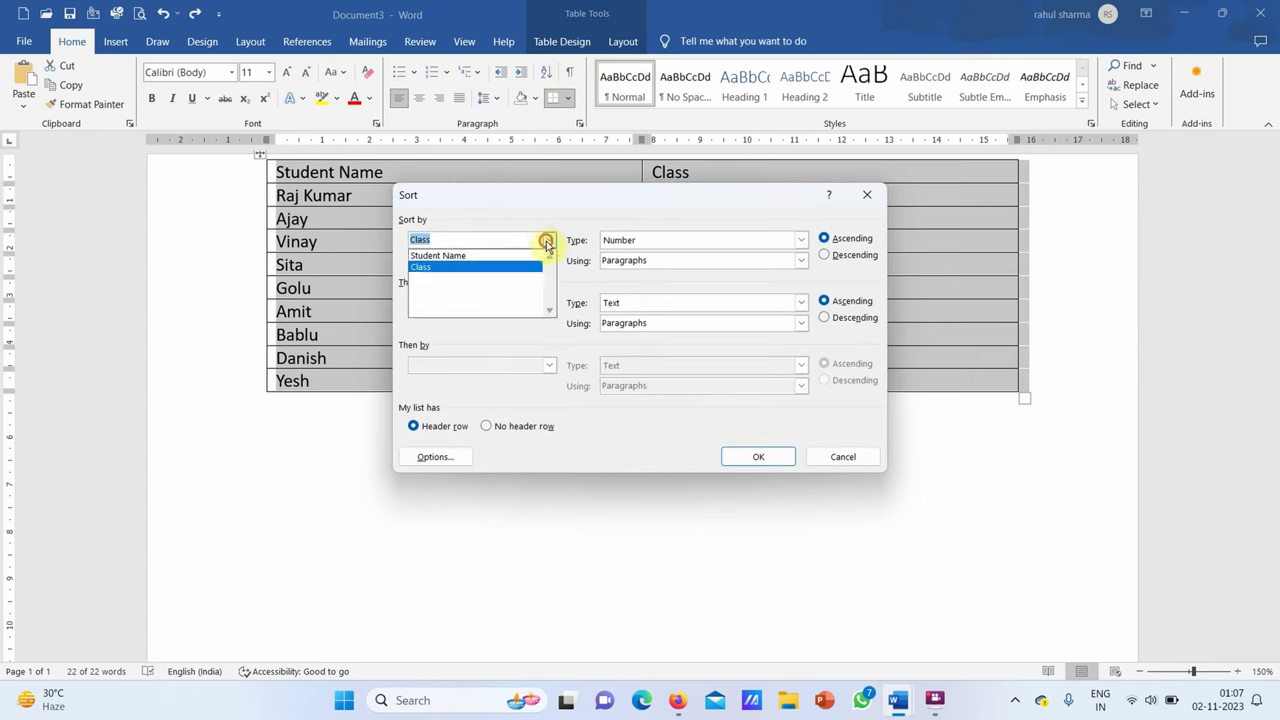
click(462, 257)
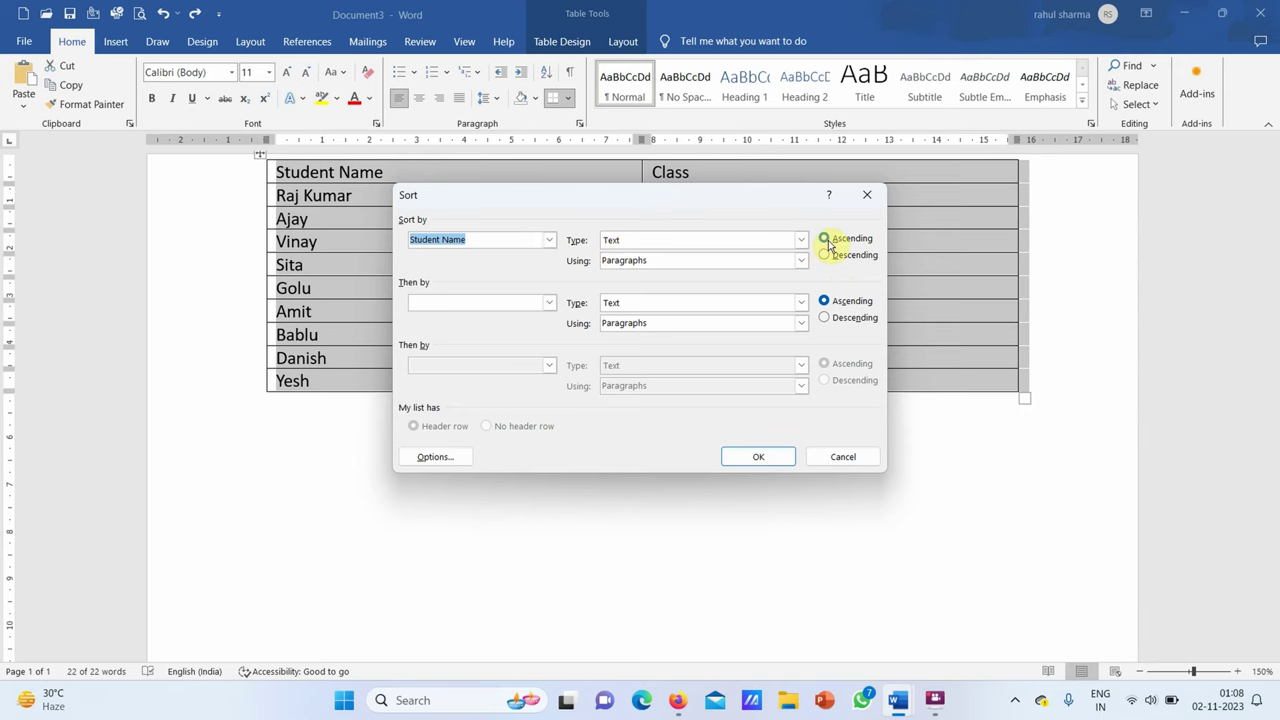
click(778, 452)
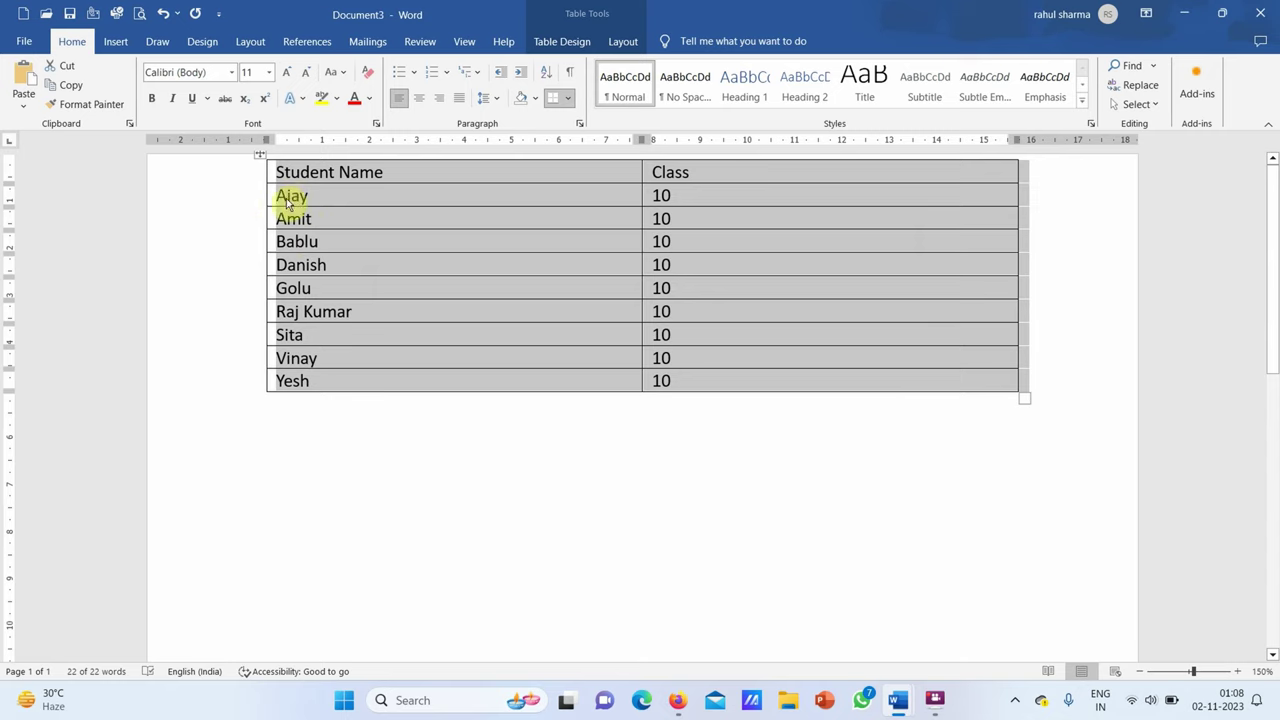
Re-sort the student table by Student Name in Descending order, from Yesh down to Ajay.
click(287, 196)
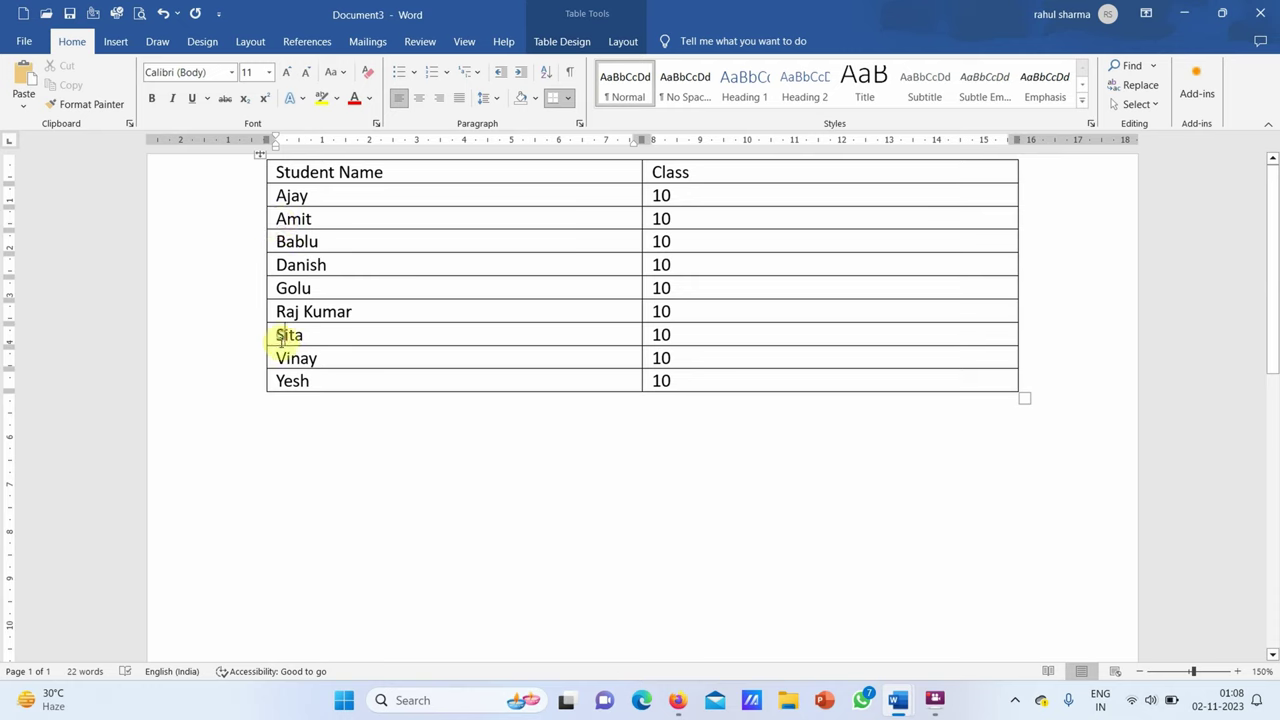
click(280, 381)
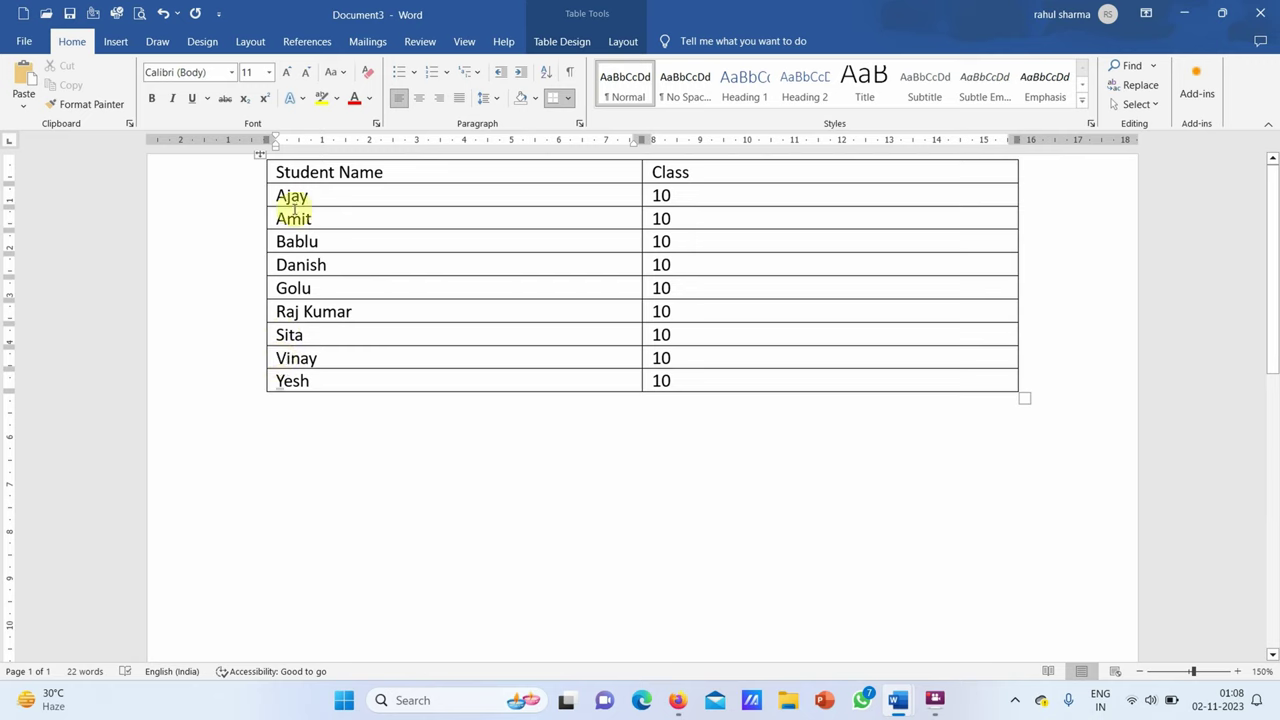
click(259, 155)
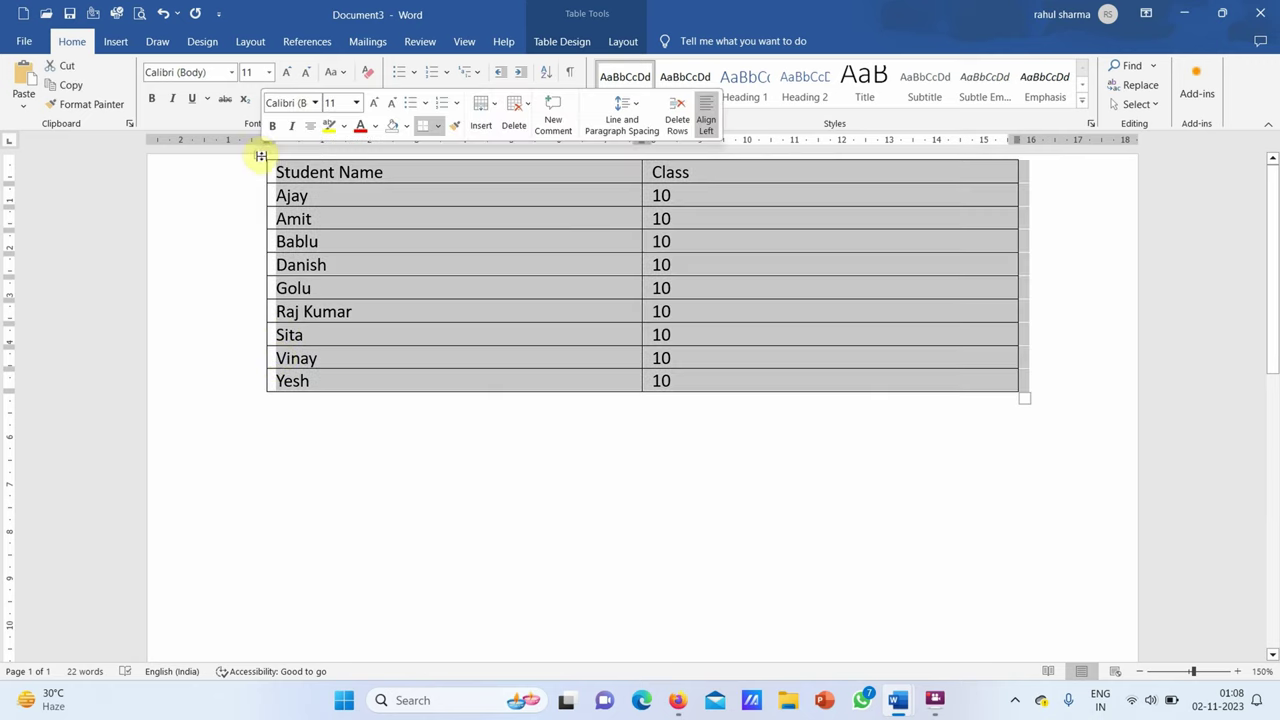
click(545, 72)
click(824, 255)
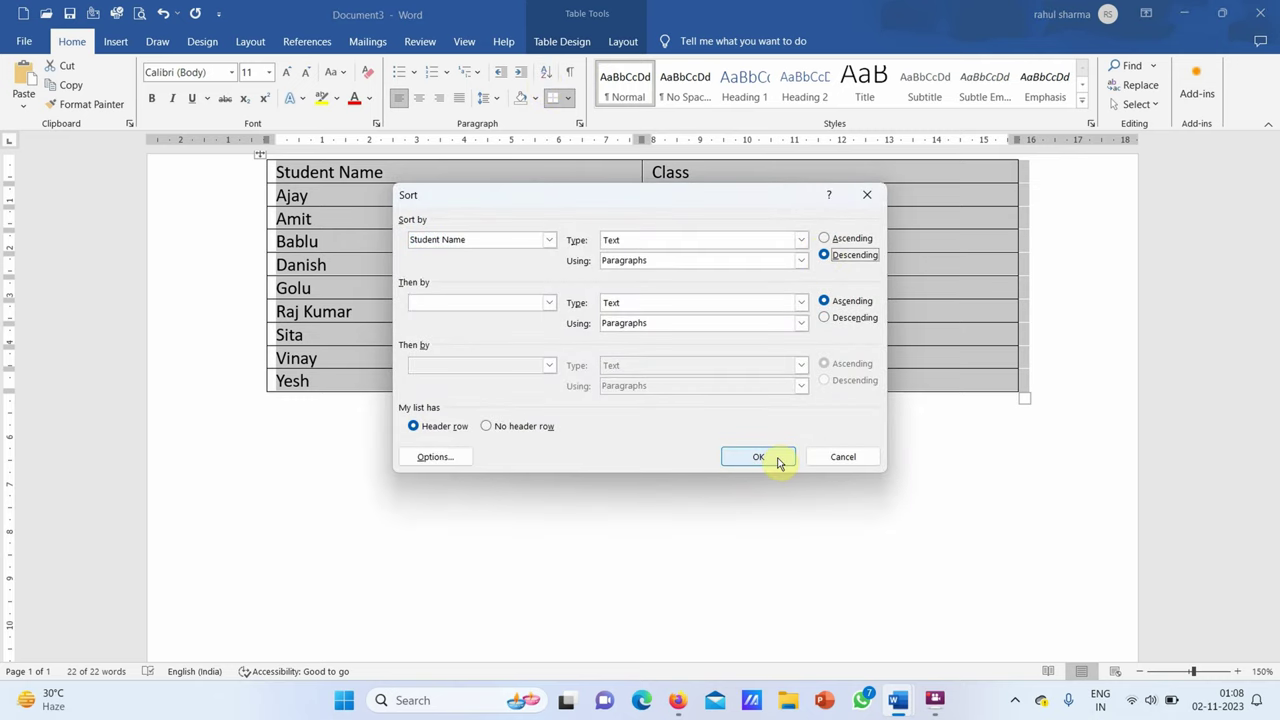
click(779, 462)
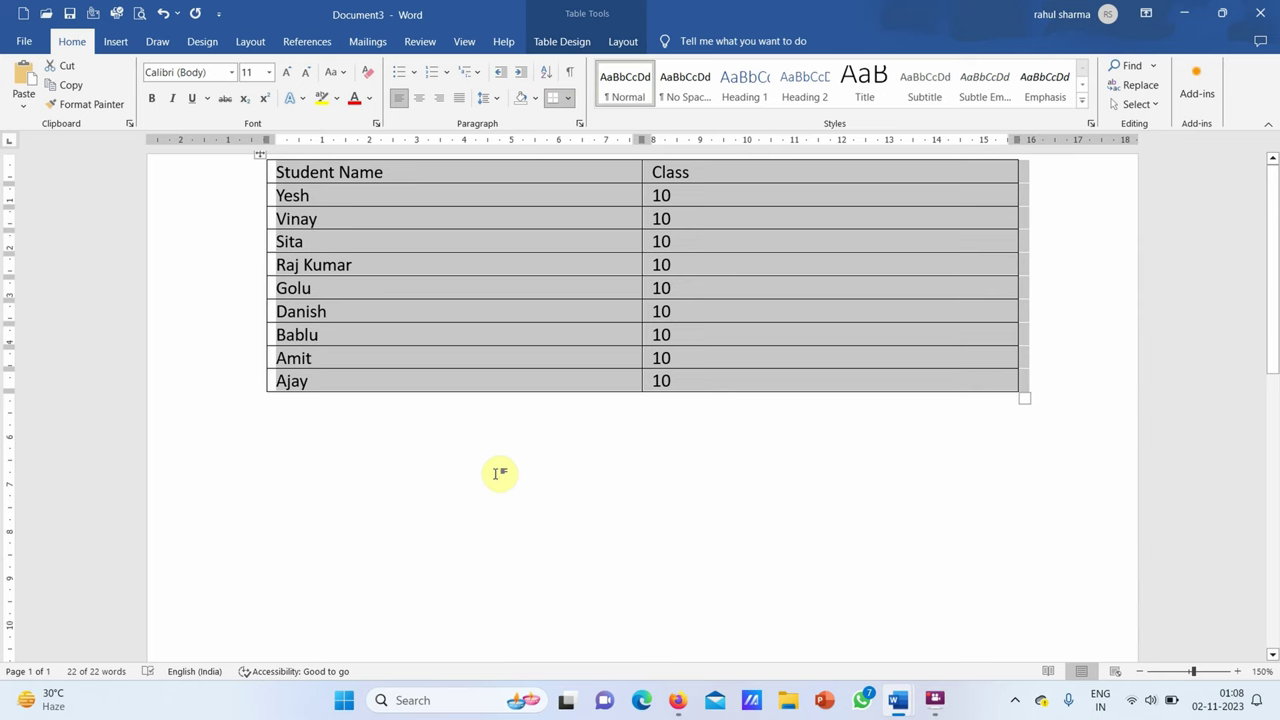
View the formatting topics in Document1, then create a new blank document with Ctrl+N.
key(alt+Tab)
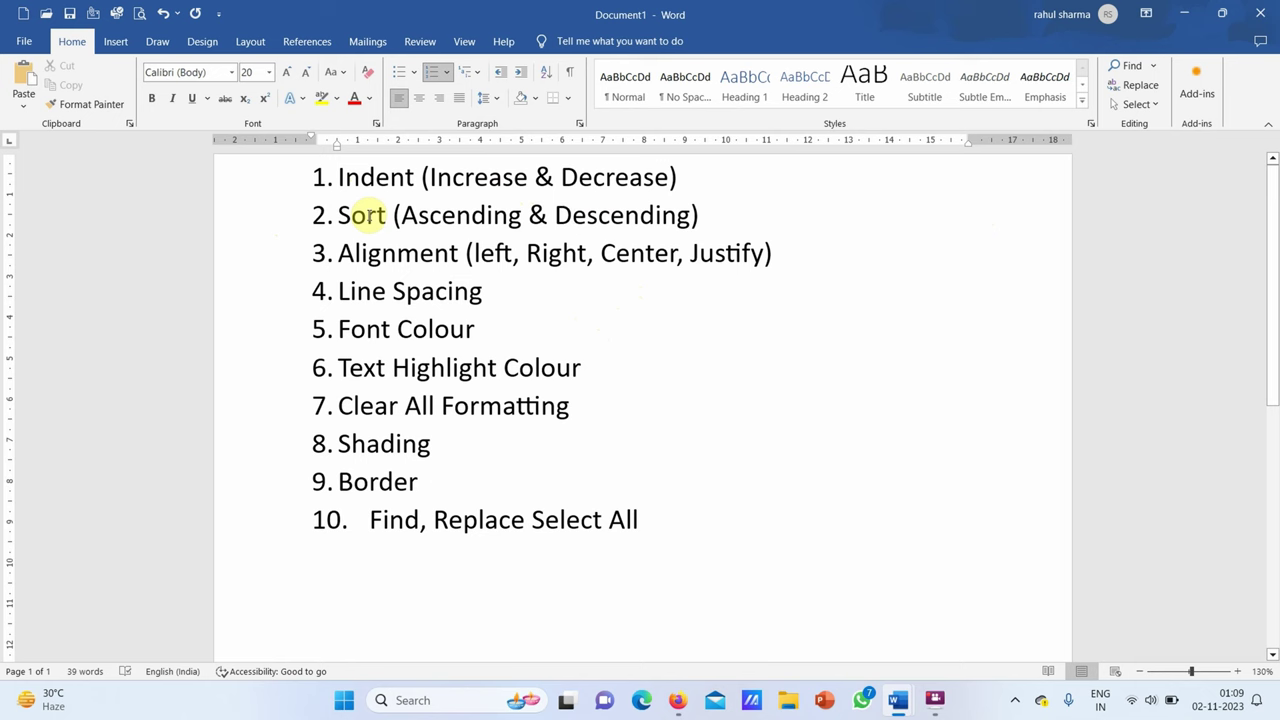
key(ctrl+n)
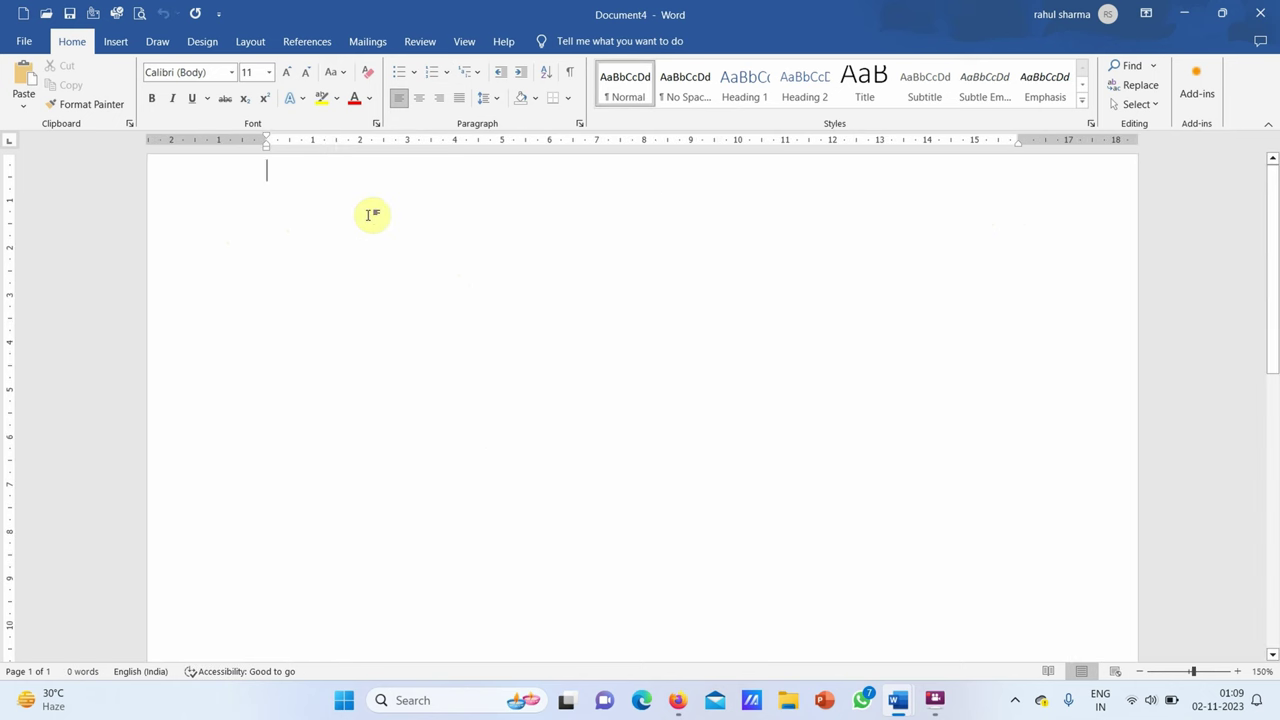
Generate five sample paragraphs with =rand(), briefly selecting the start of the first.
text(=ran)
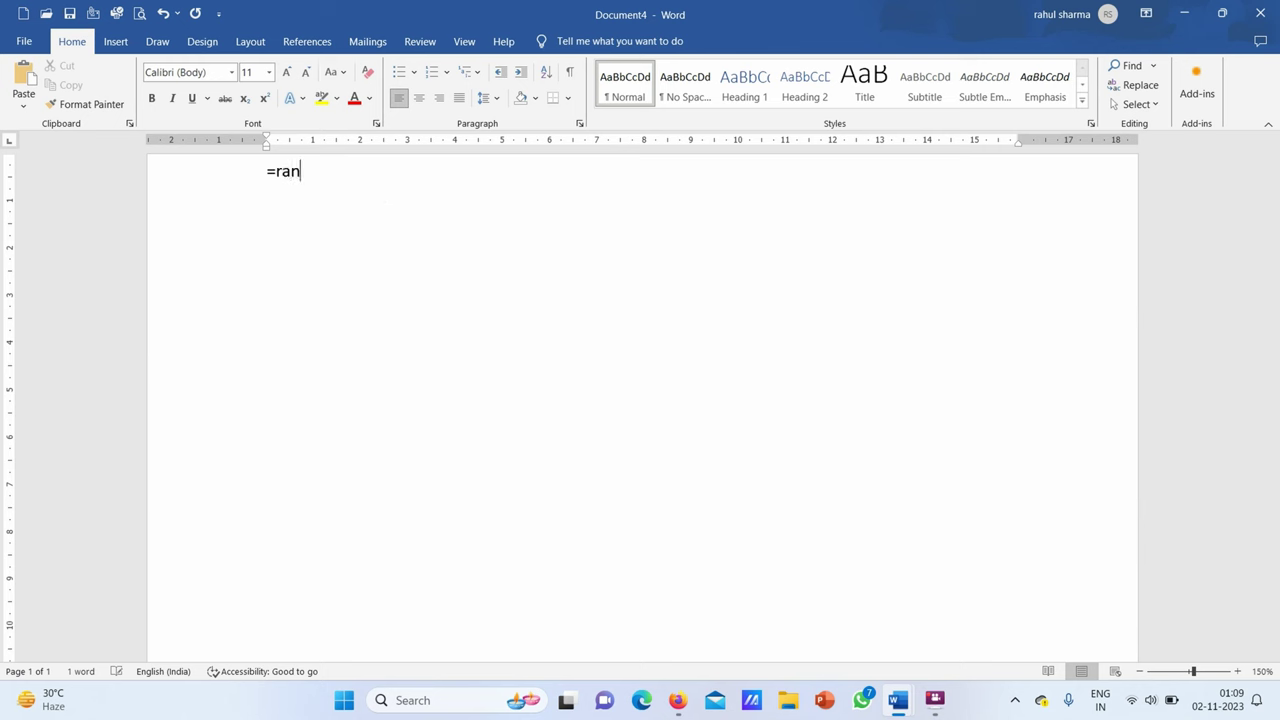
text(d())
key(Return)
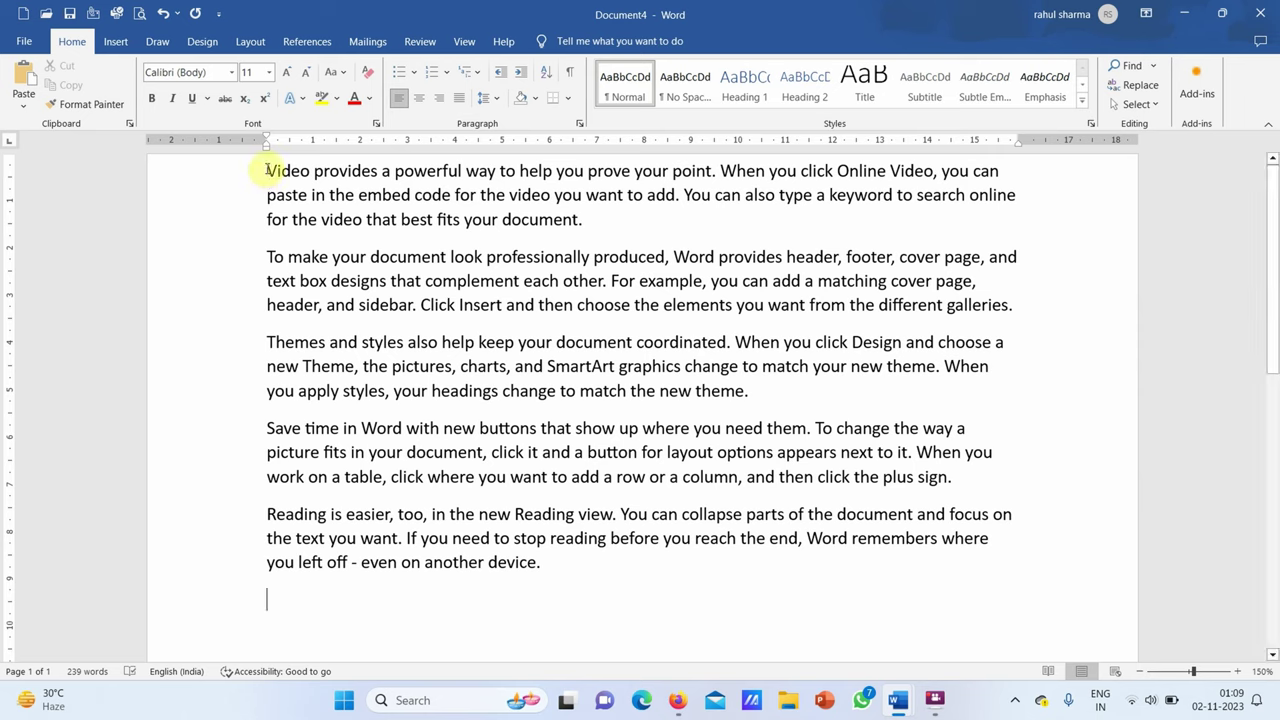
drag(267, 170, 290, 219)
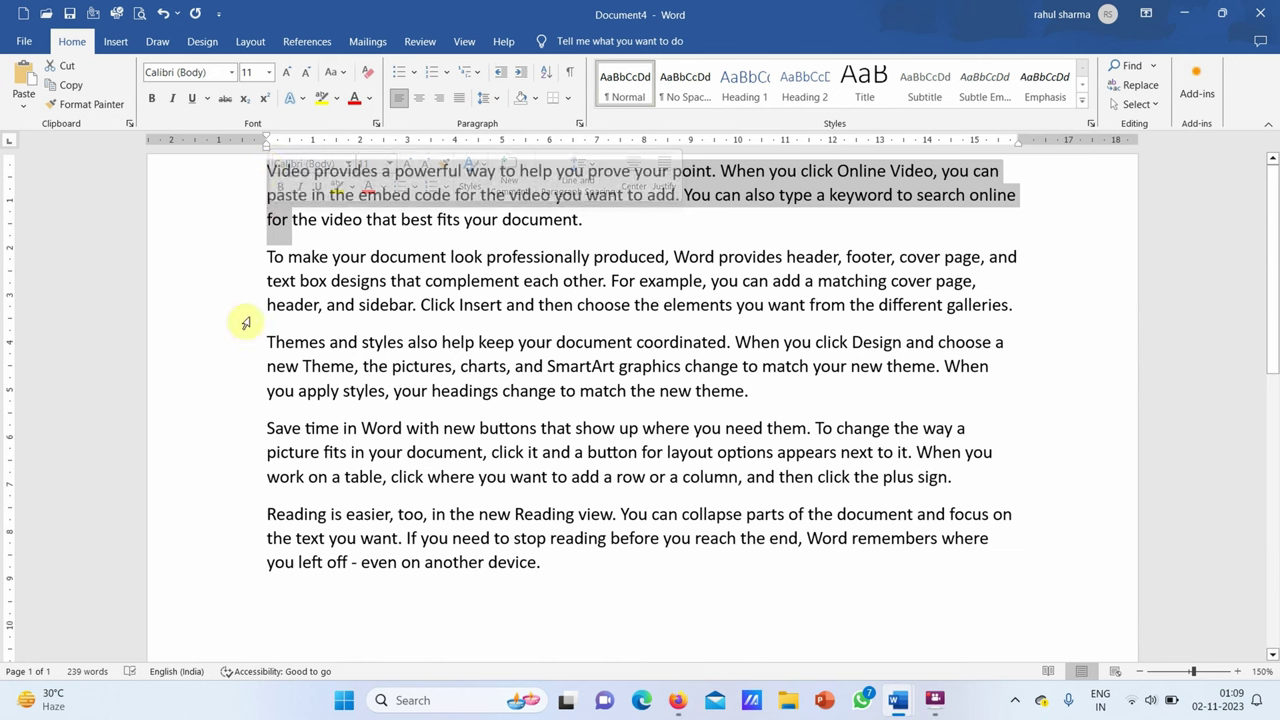
click(370, 520)
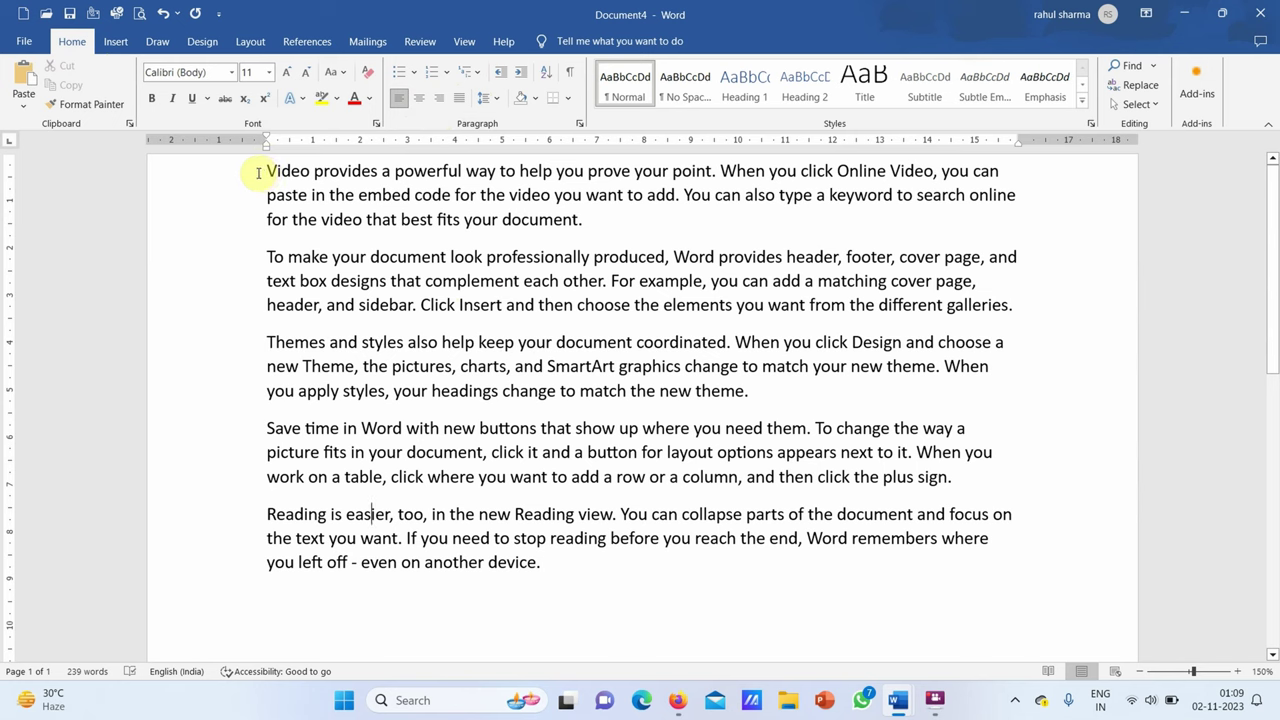
Select all the text, try centre, right and left alignment, then justify every paragraph.
key(ctrl+a)
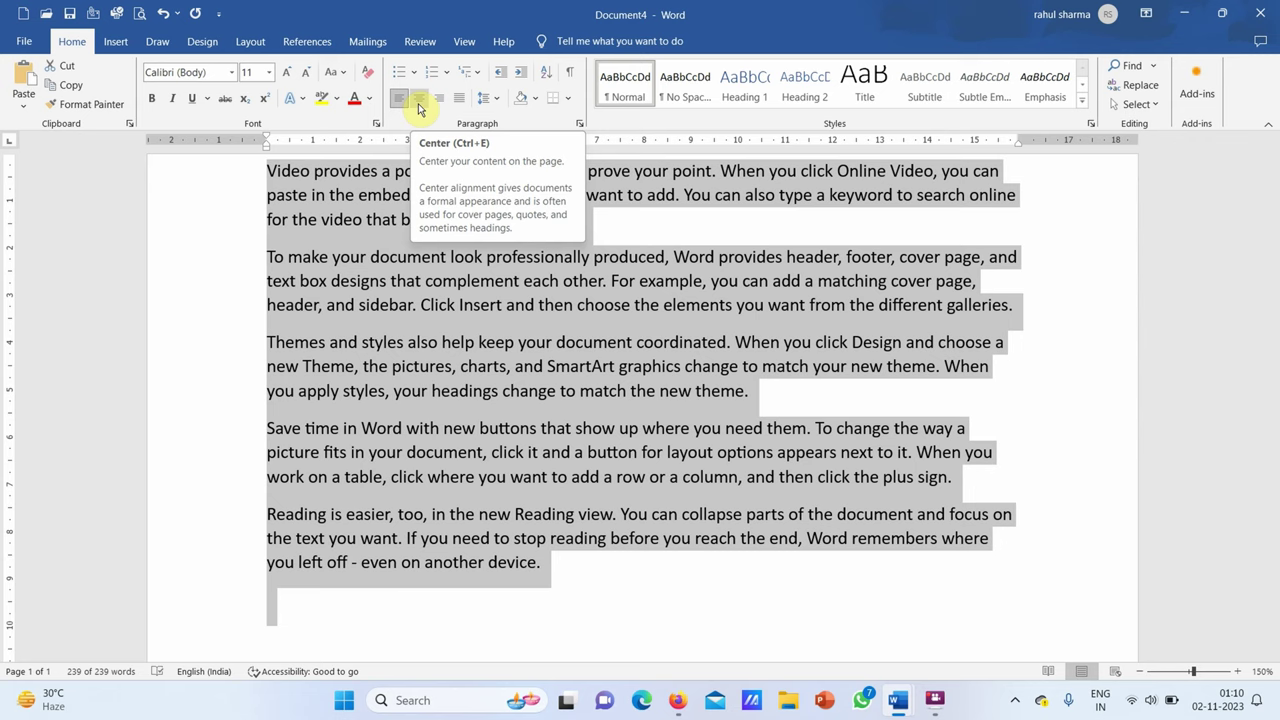
click(418, 103)
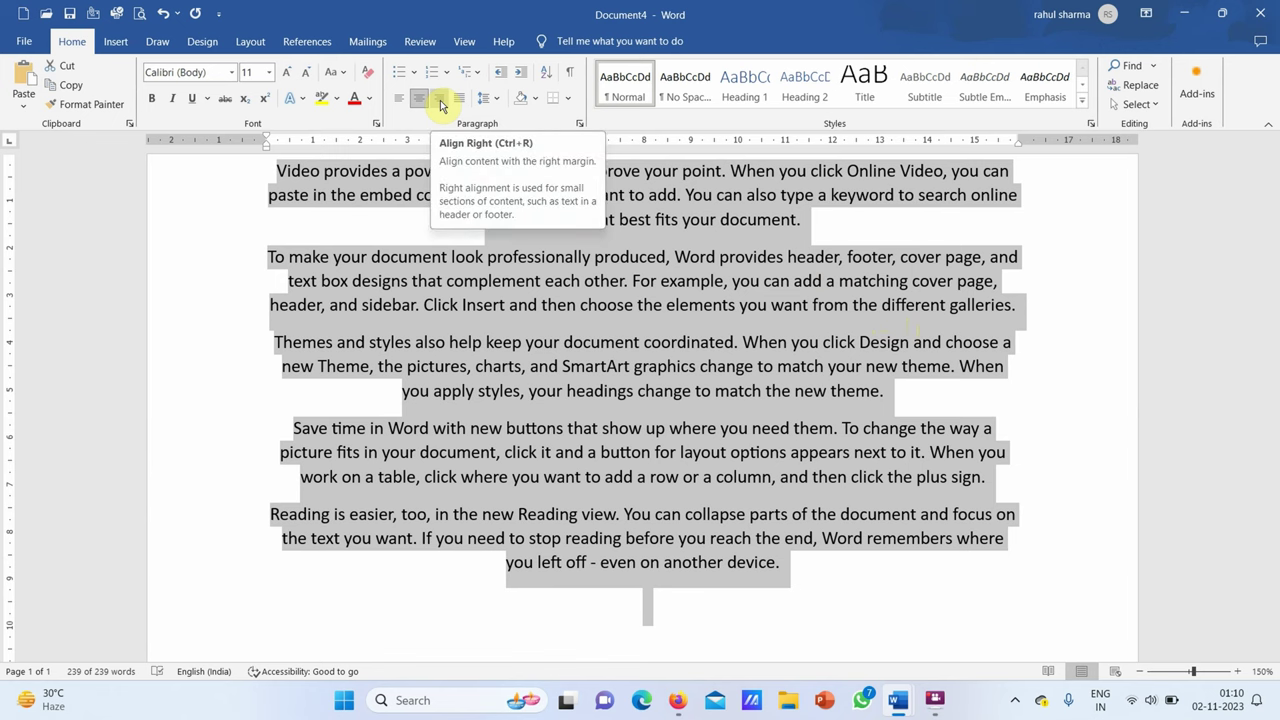
click(442, 105)
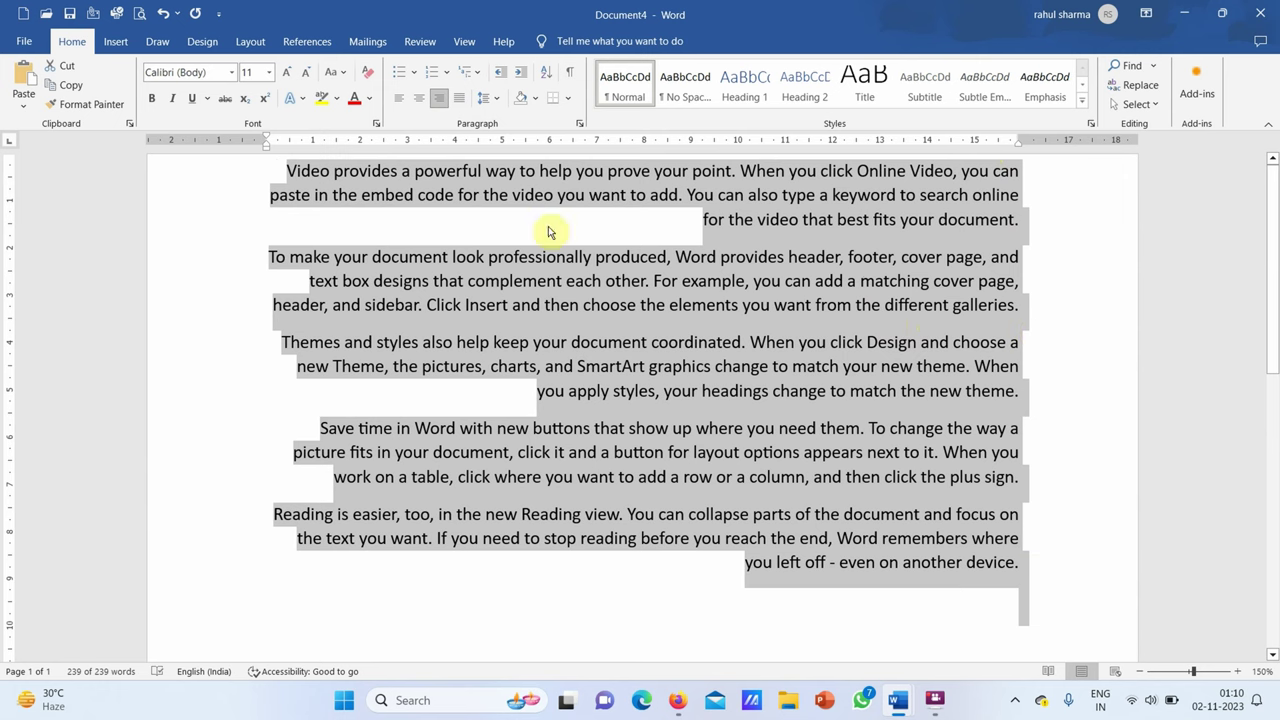
click(399, 99)
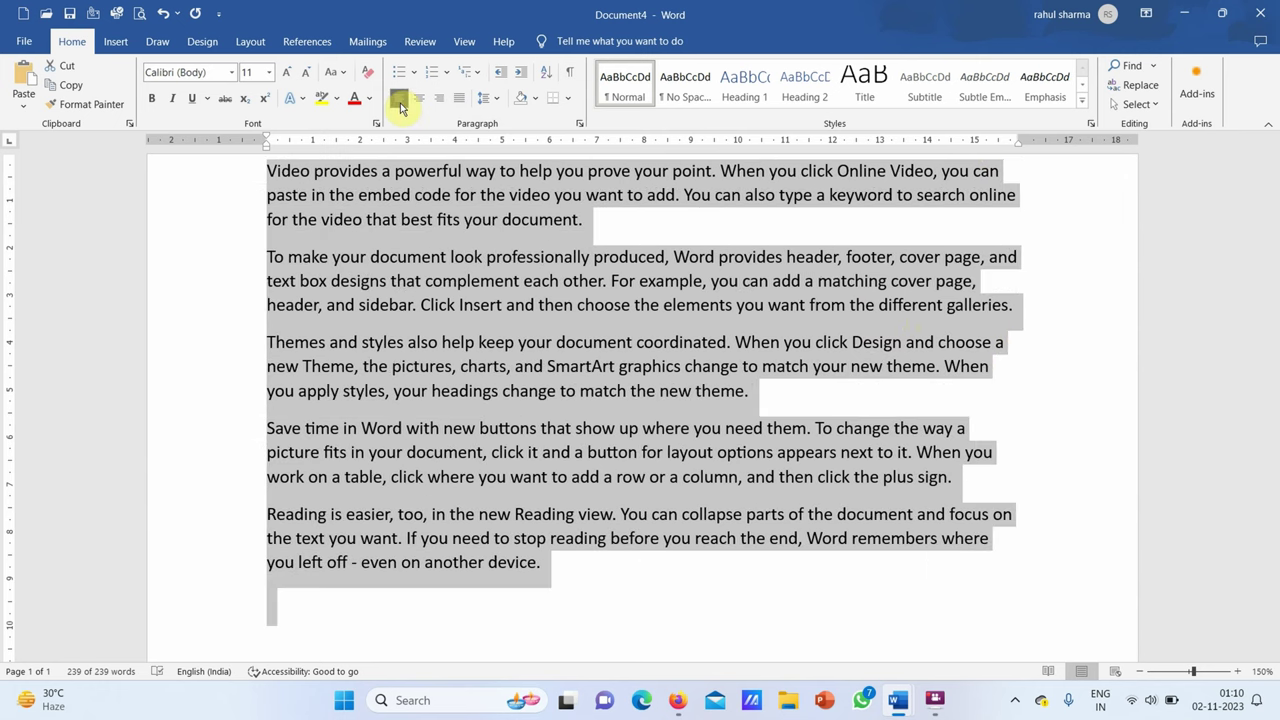
click(419, 100)
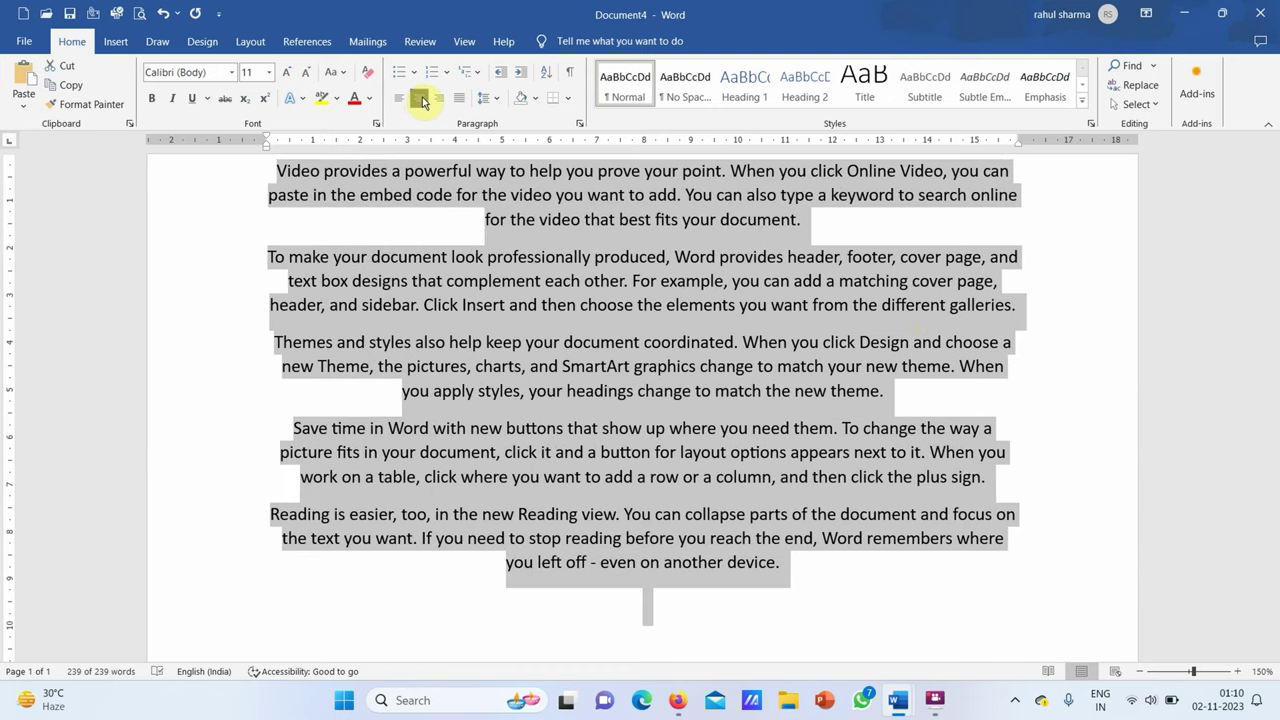
click(440, 97)
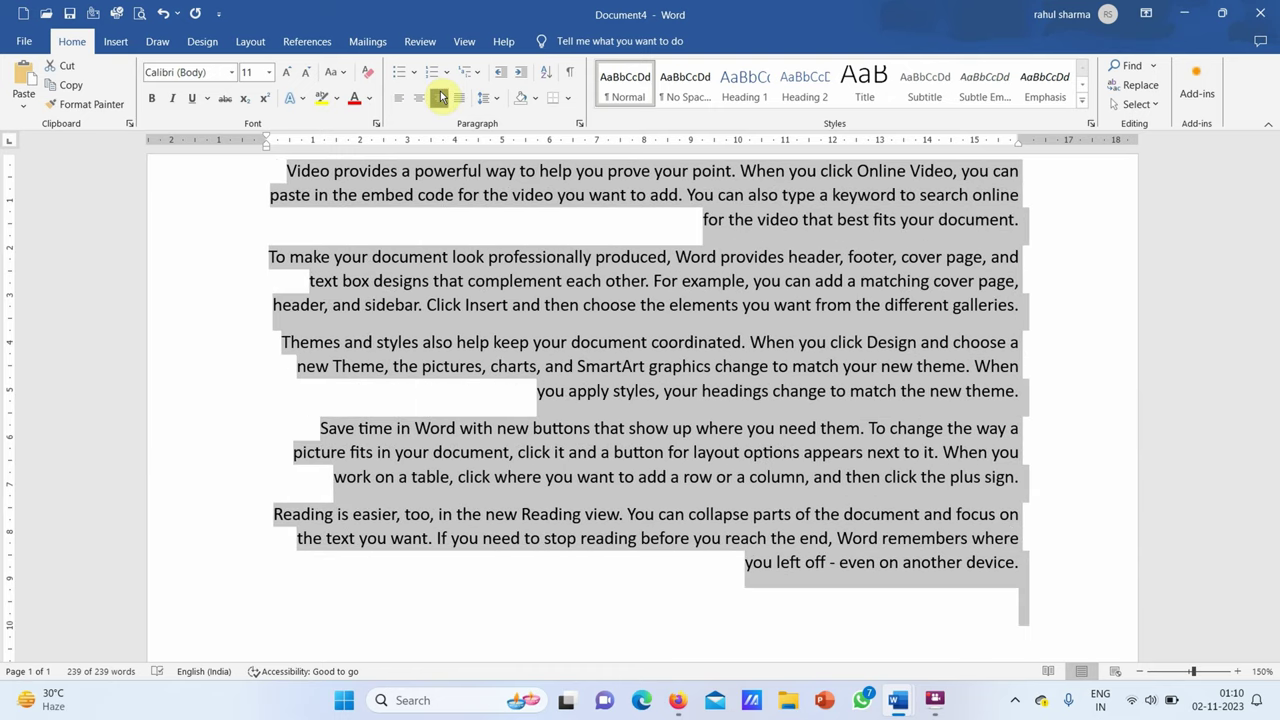
click(399, 97)
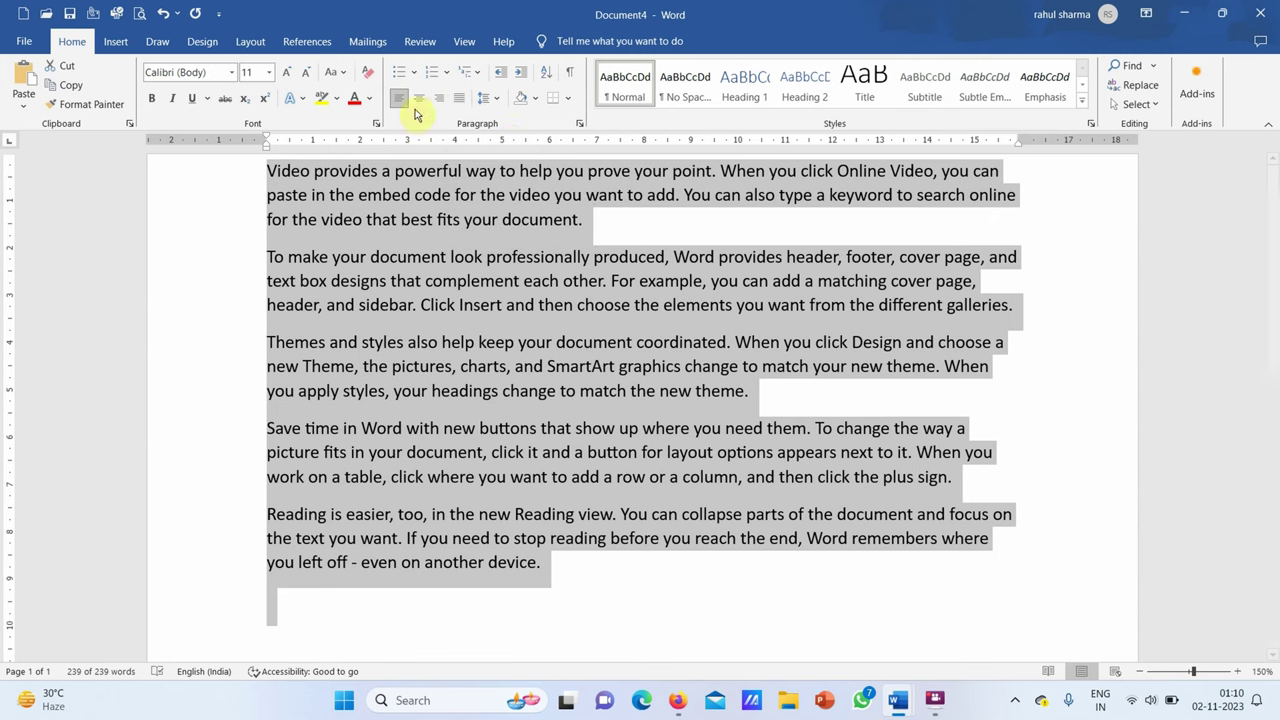
click(467, 101)
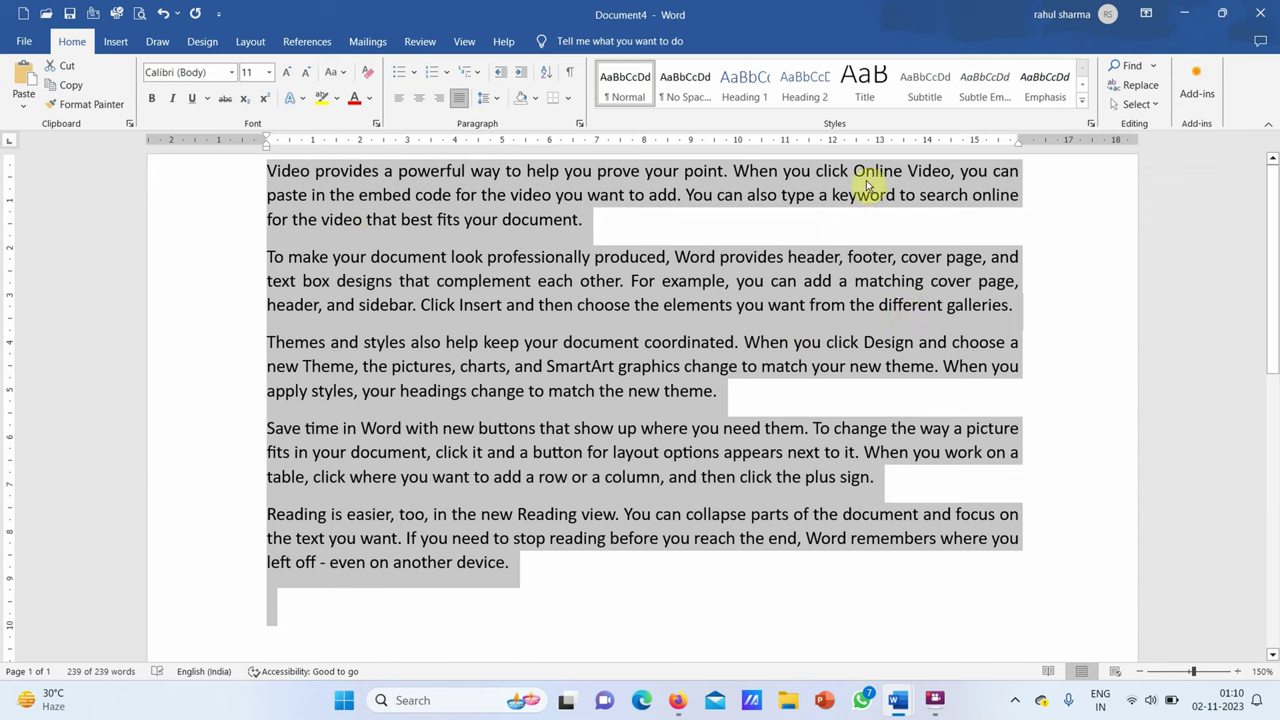
click(637, 591)
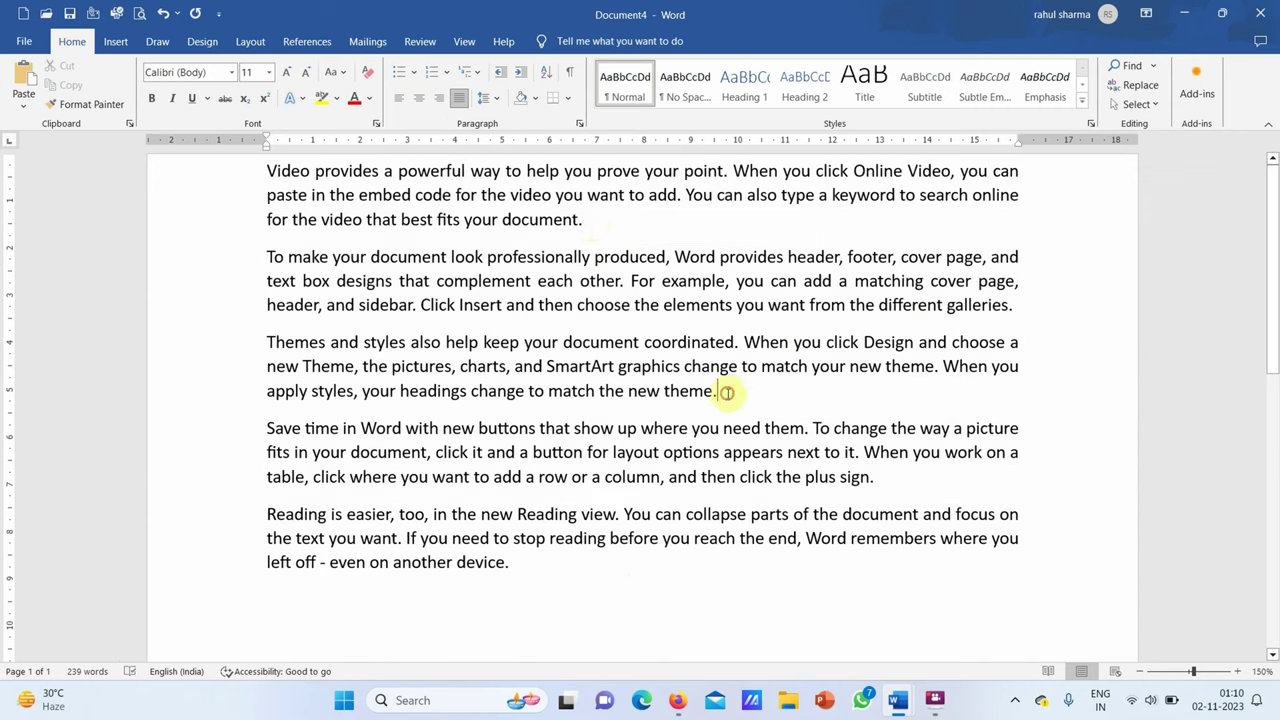
Place the insertion point at the end of paragraph three in Document4.
click(884, 484)
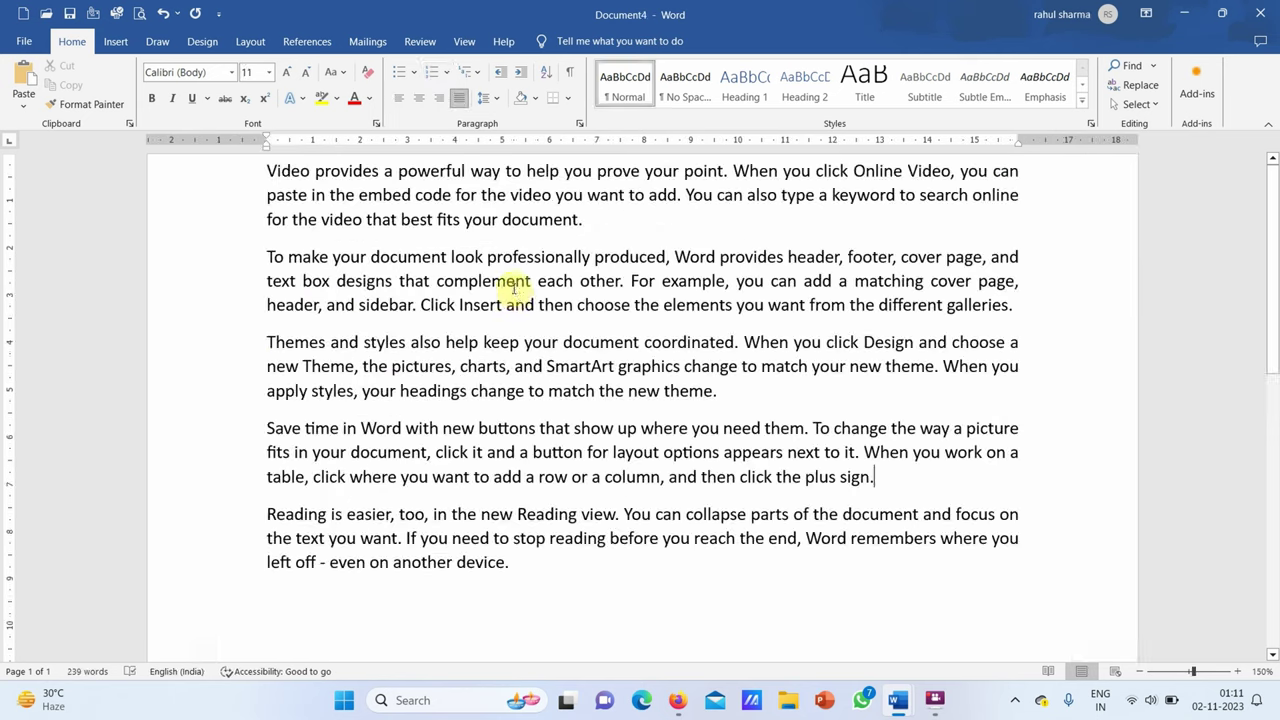
Switch back to Document4 and try selecting the first paragraph by dragging in the margin.
key(alt)
click(410, 342)
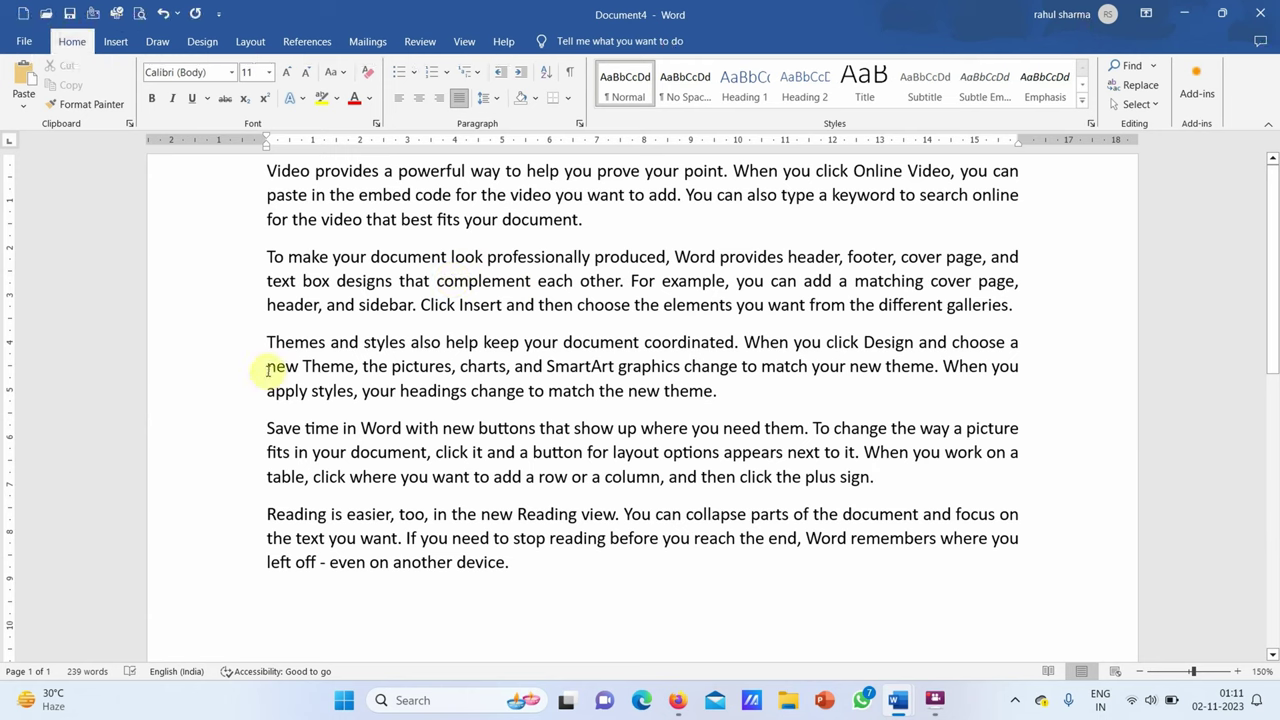
drag(248, 173, 246, 217)
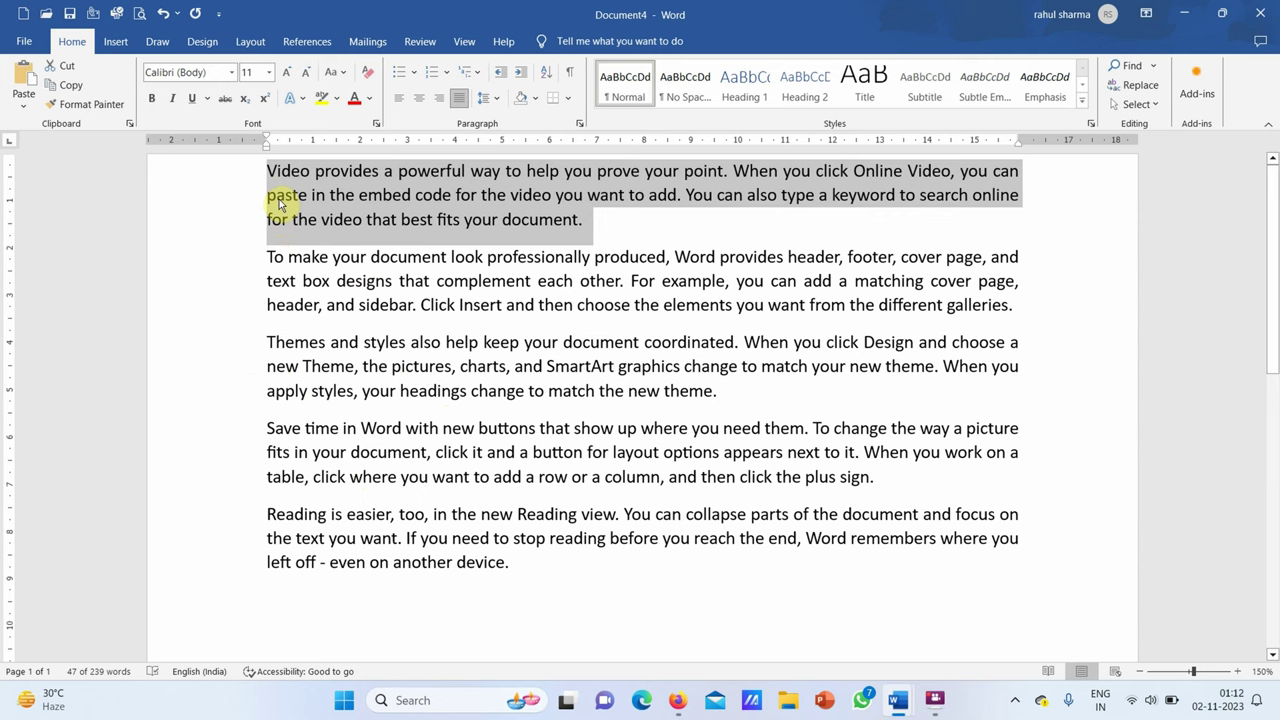
click(530, 290)
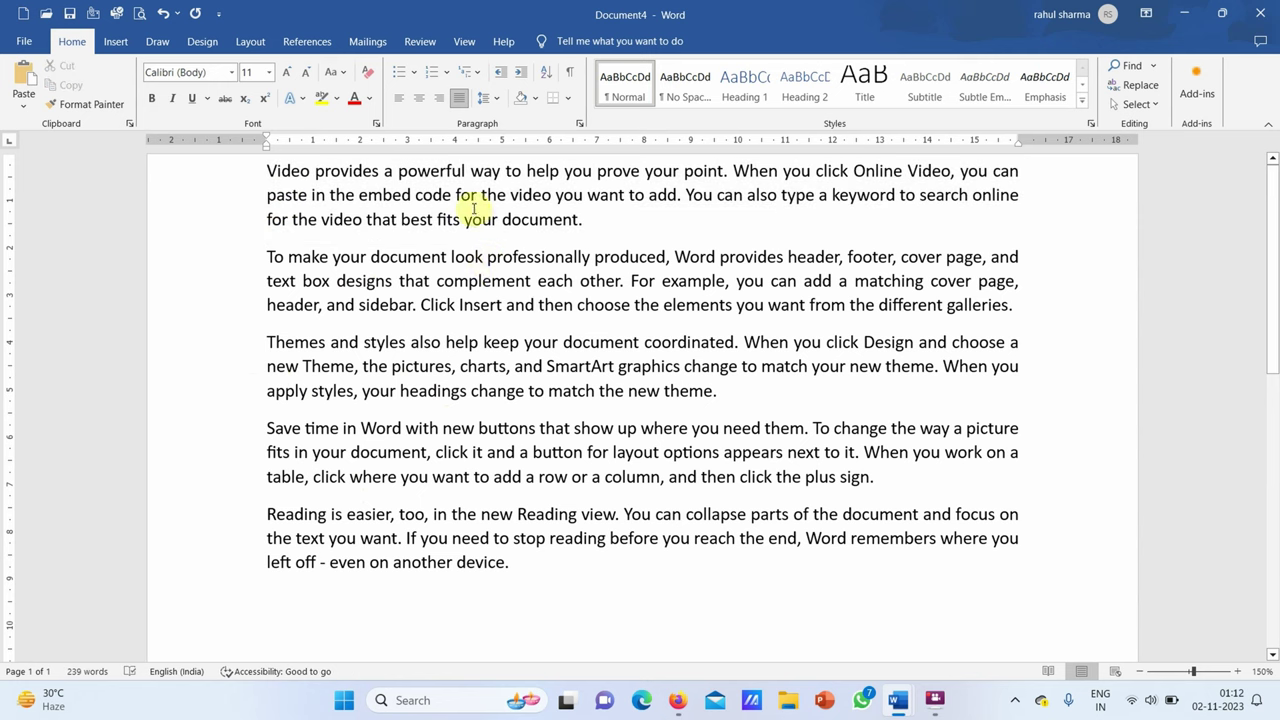
Select the whole first paragraph by double-clicking in the left margin beside it.
double_click(245, 177)
double_click(209, 295)
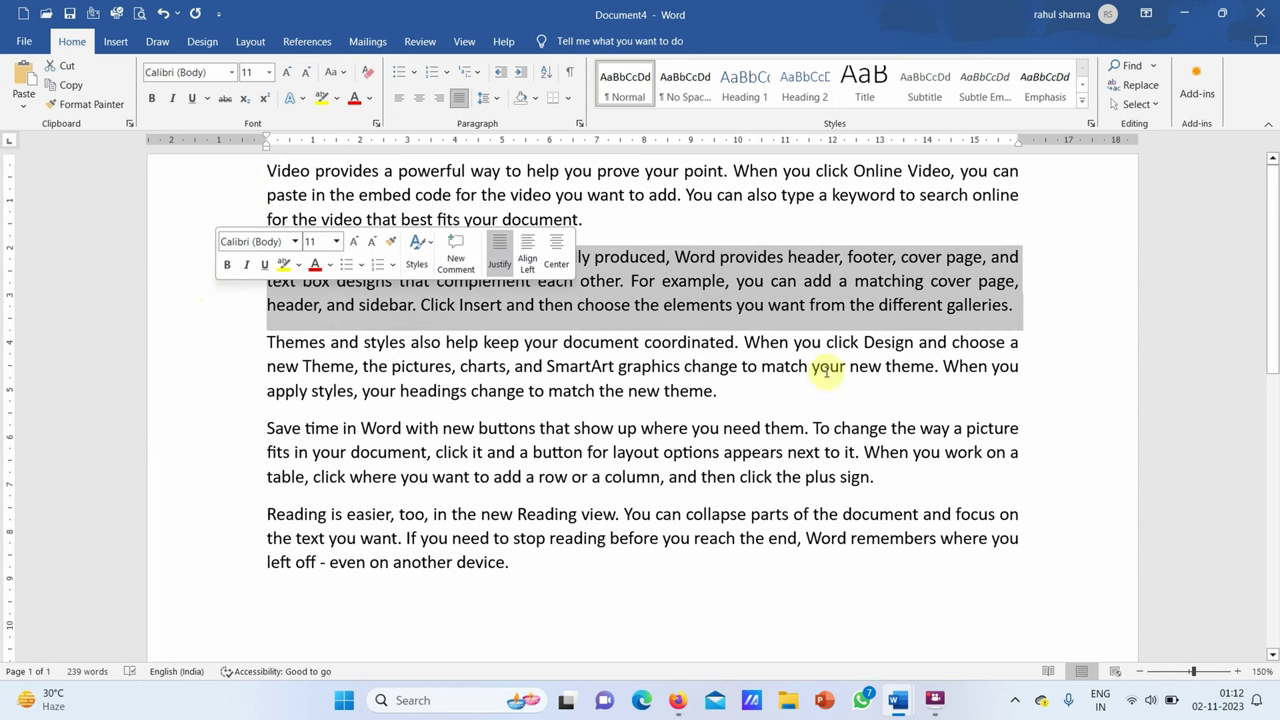
click(233, 182)
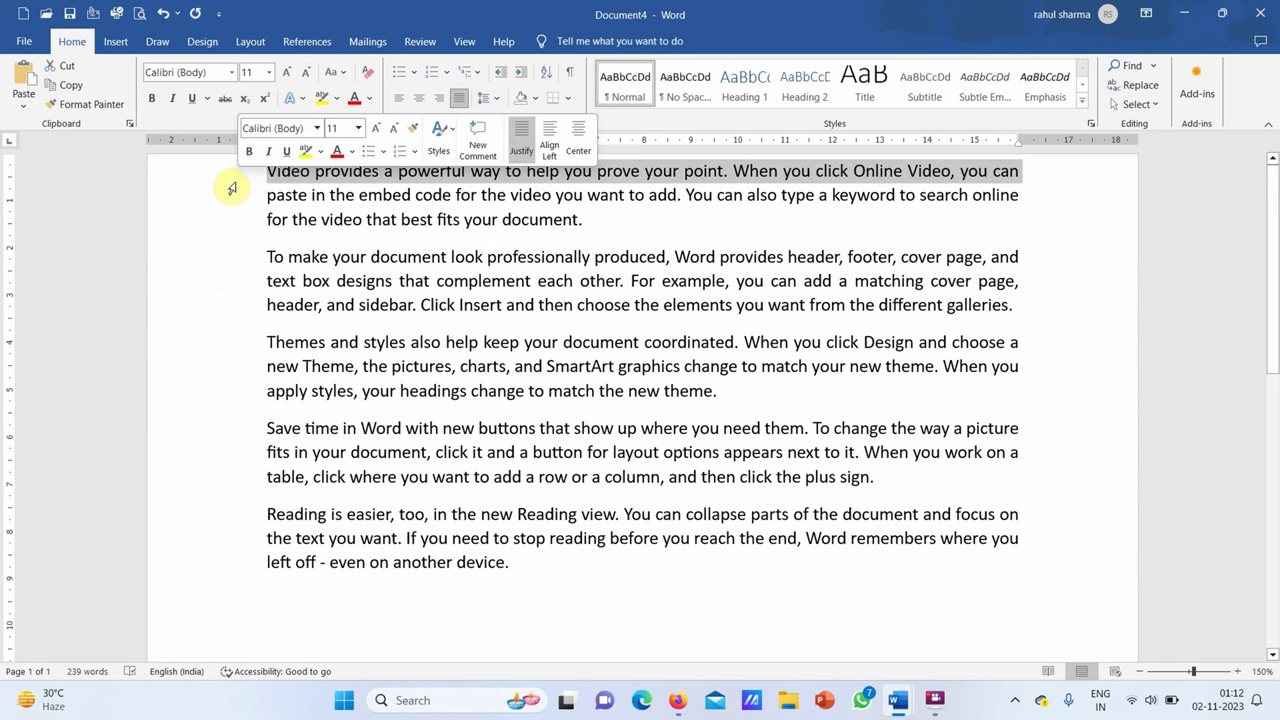
double_click(231, 188)
click(446, 257)
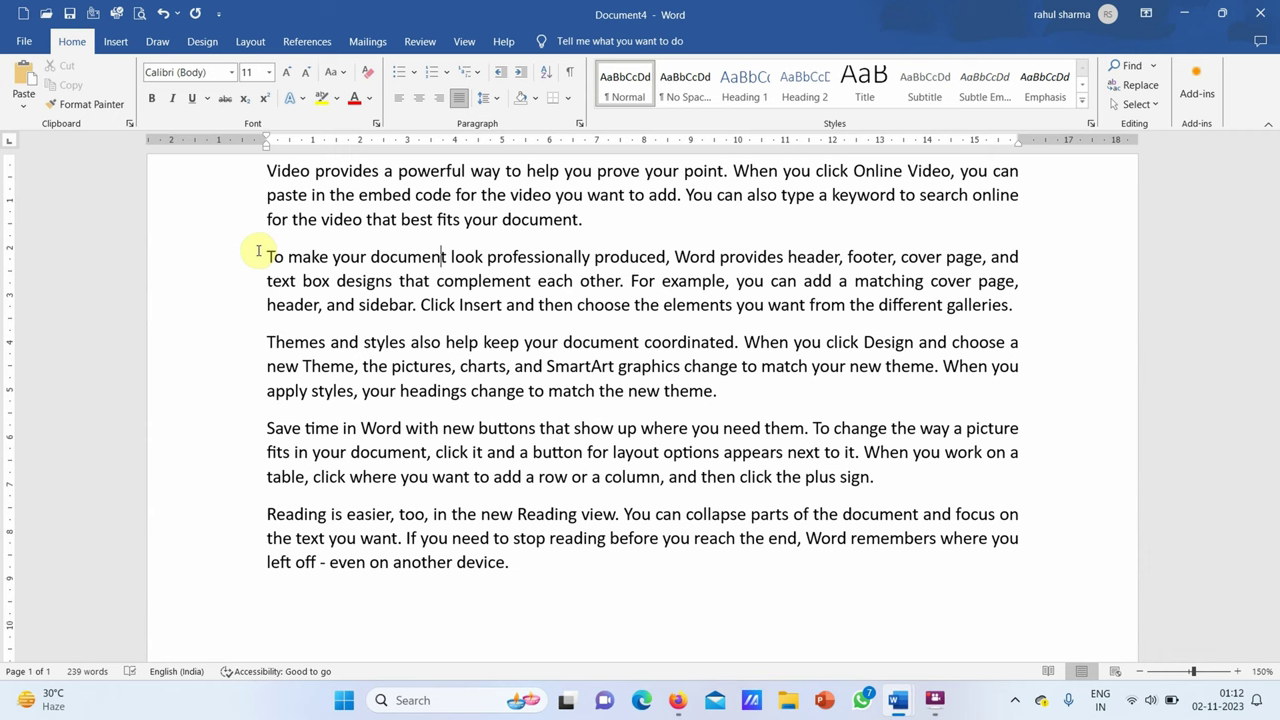
double_click(240, 177)
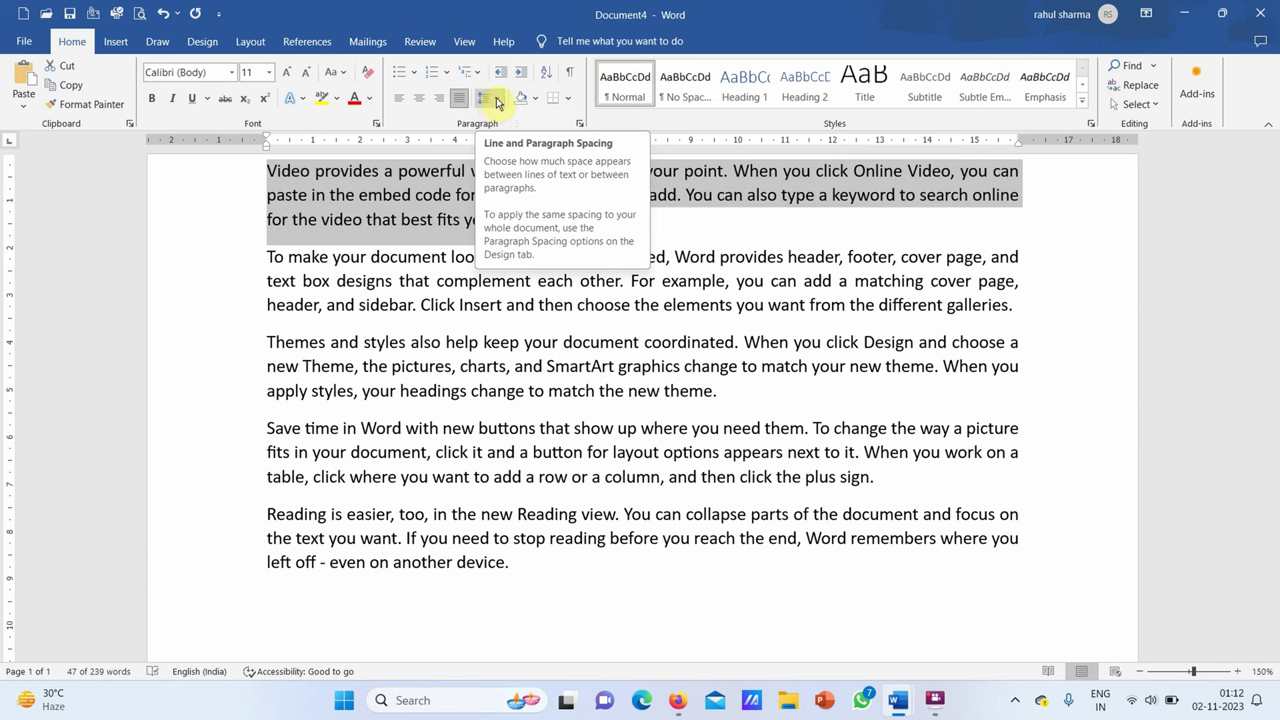
Set the second paragraph's line spacing to 1.0.
click(496, 104)
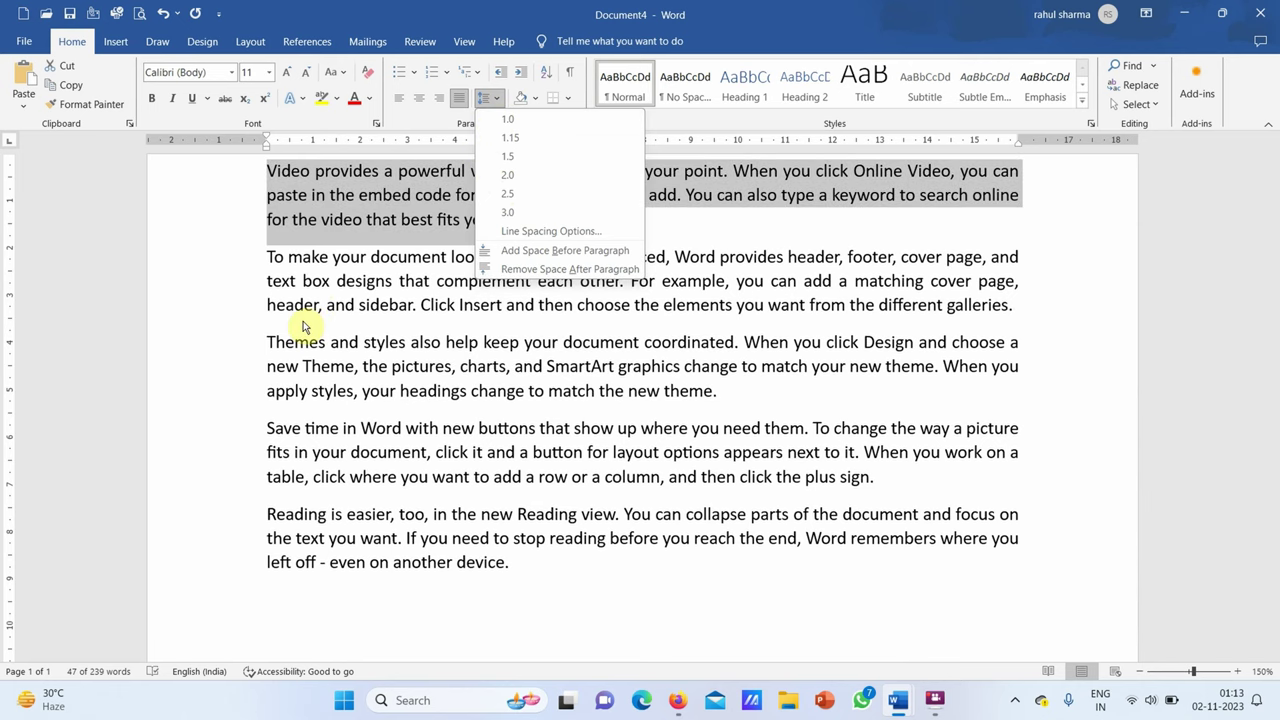
drag(229, 258, 222, 310)
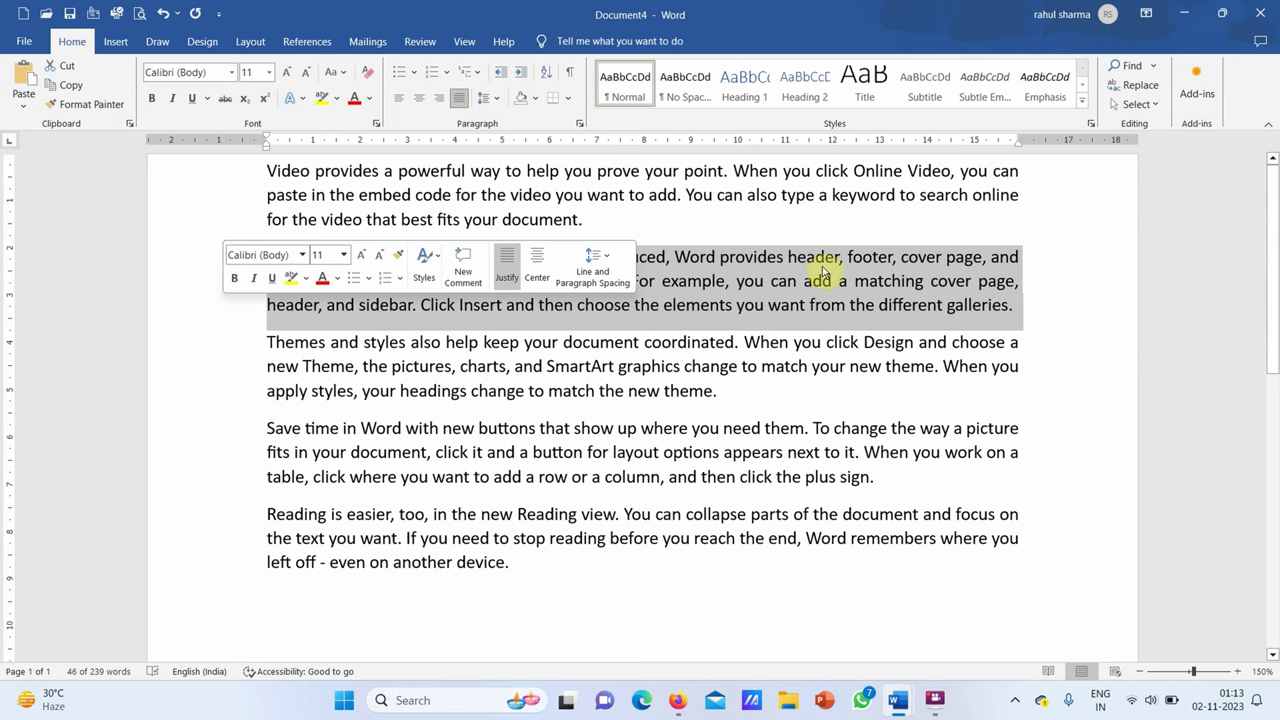
click(492, 103)
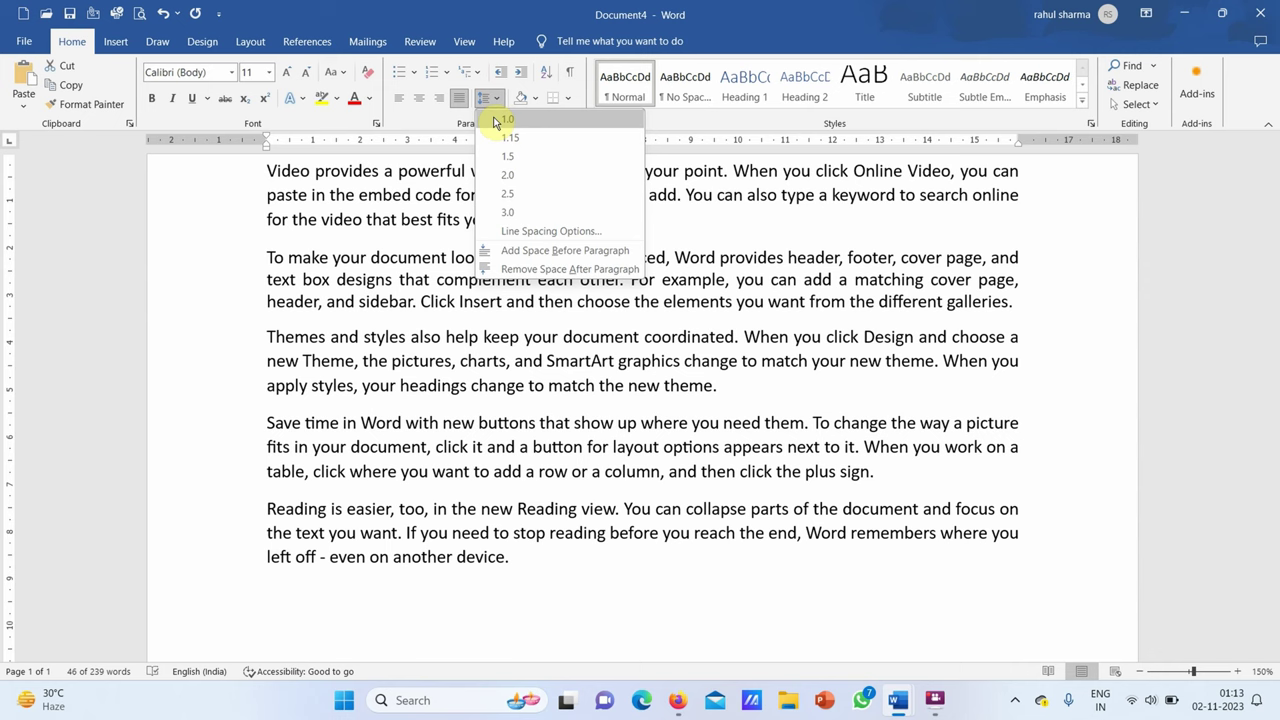
click(496, 121)
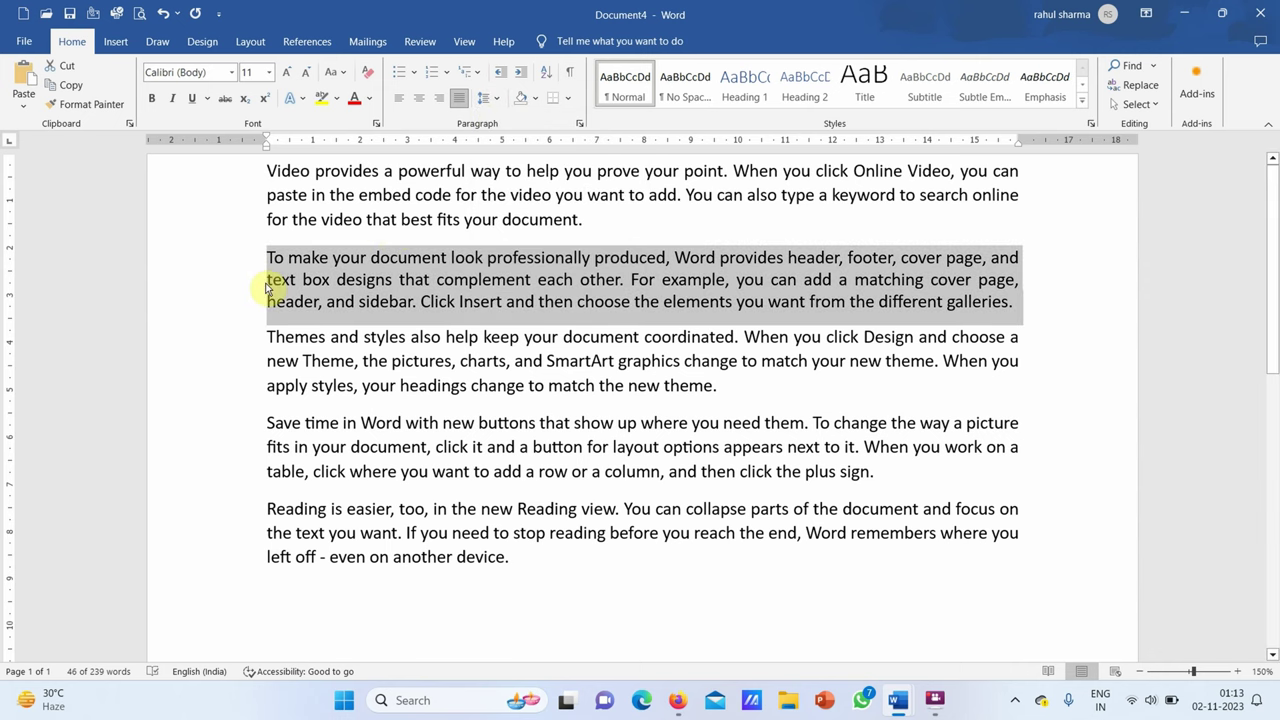
Apply 1.5 line spacing to the Themes and styles paragraph.
click(253, 210)
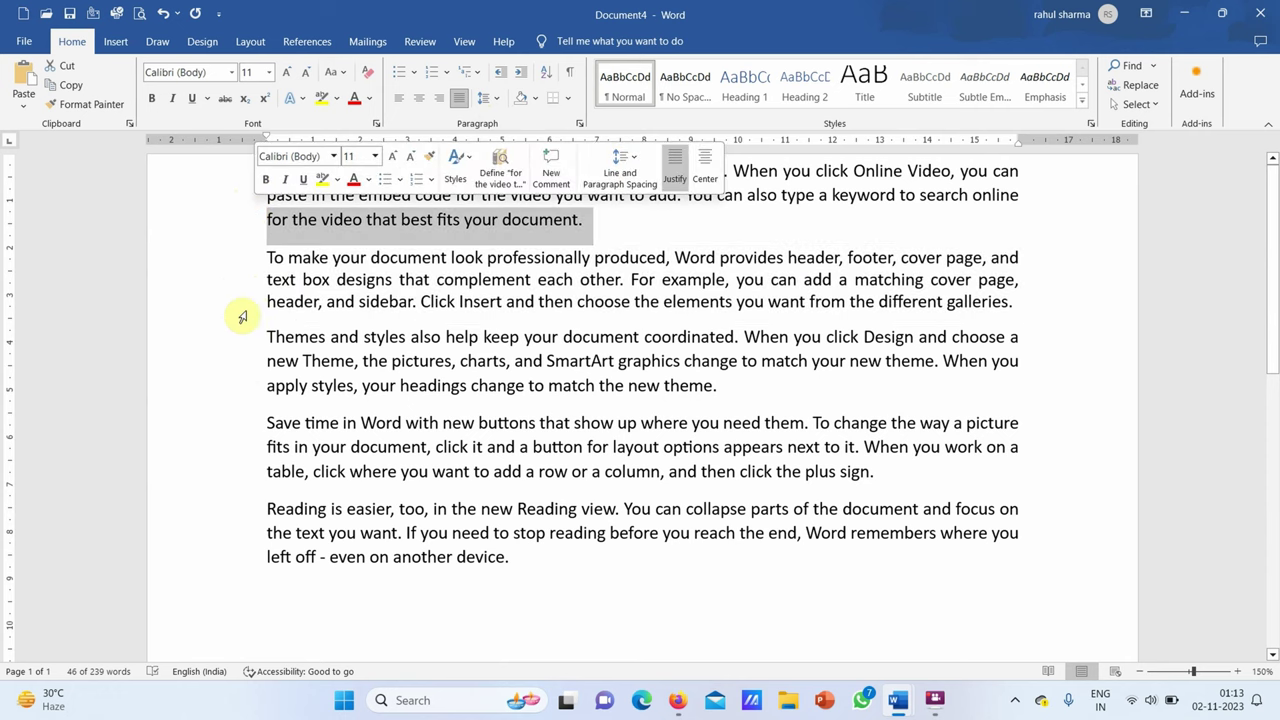
drag(234, 337, 234, 378)
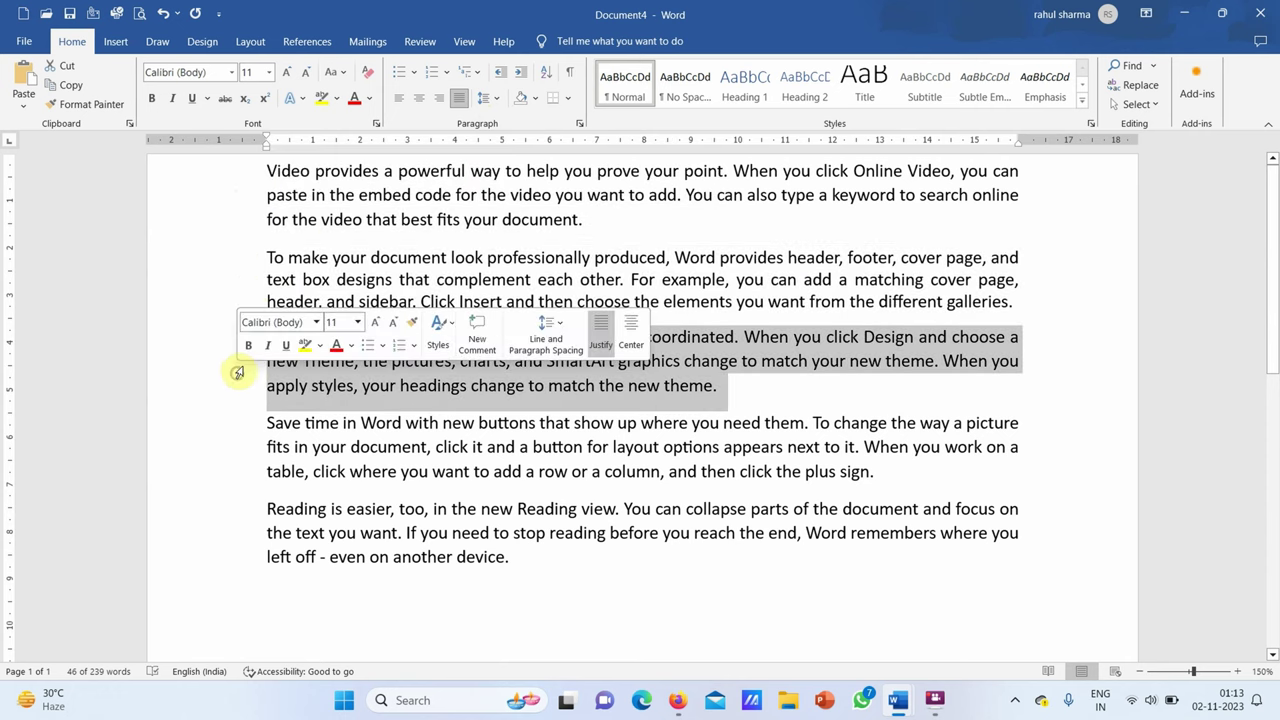
click(494, 100)
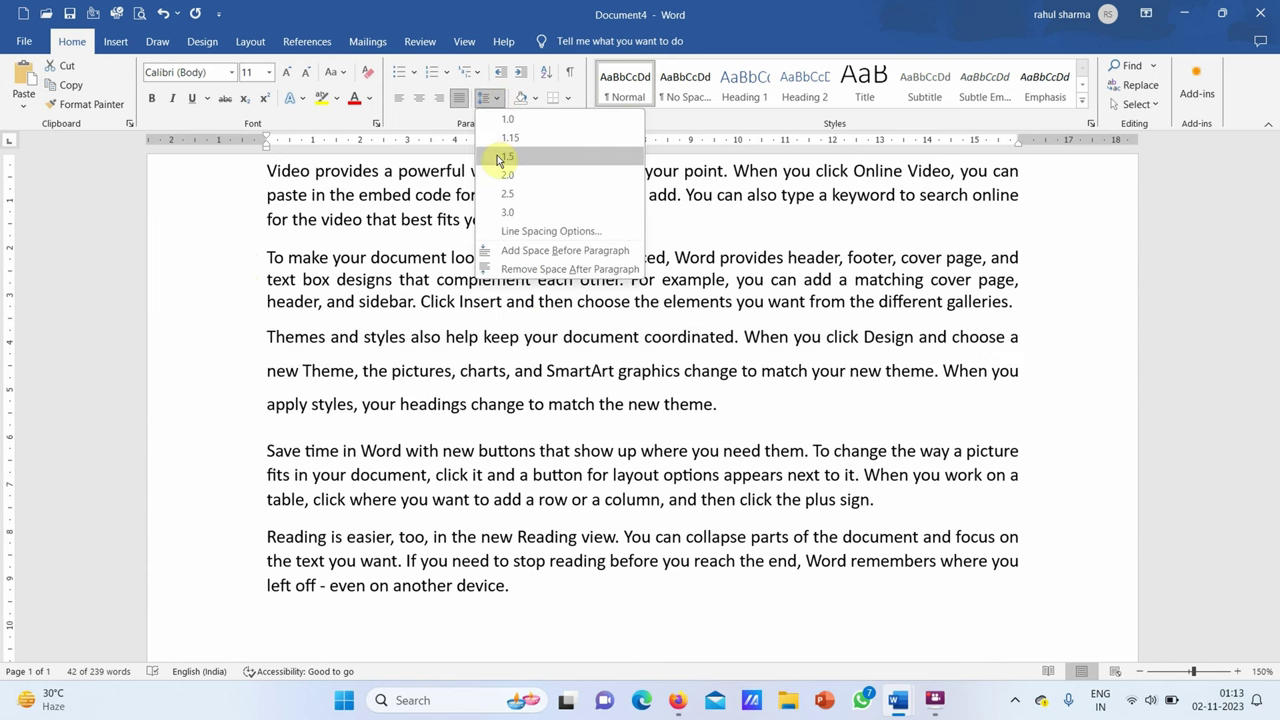
click(500, 158)
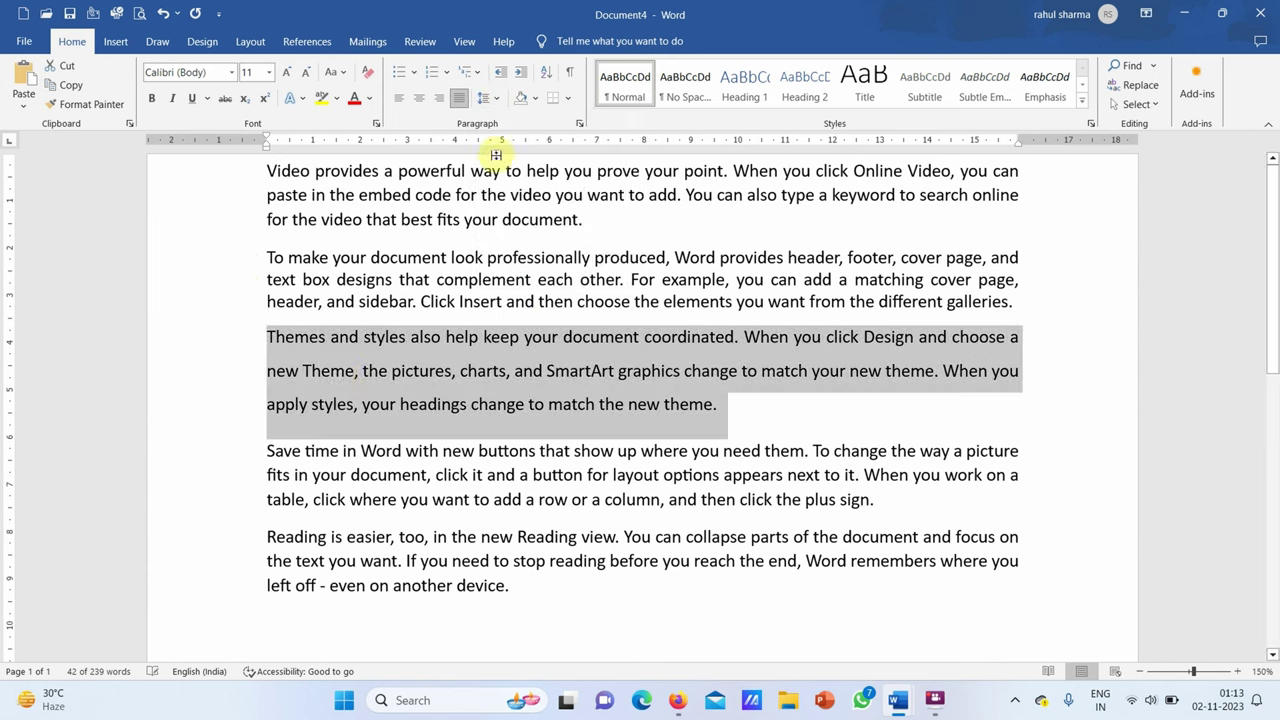
click(257, 400)
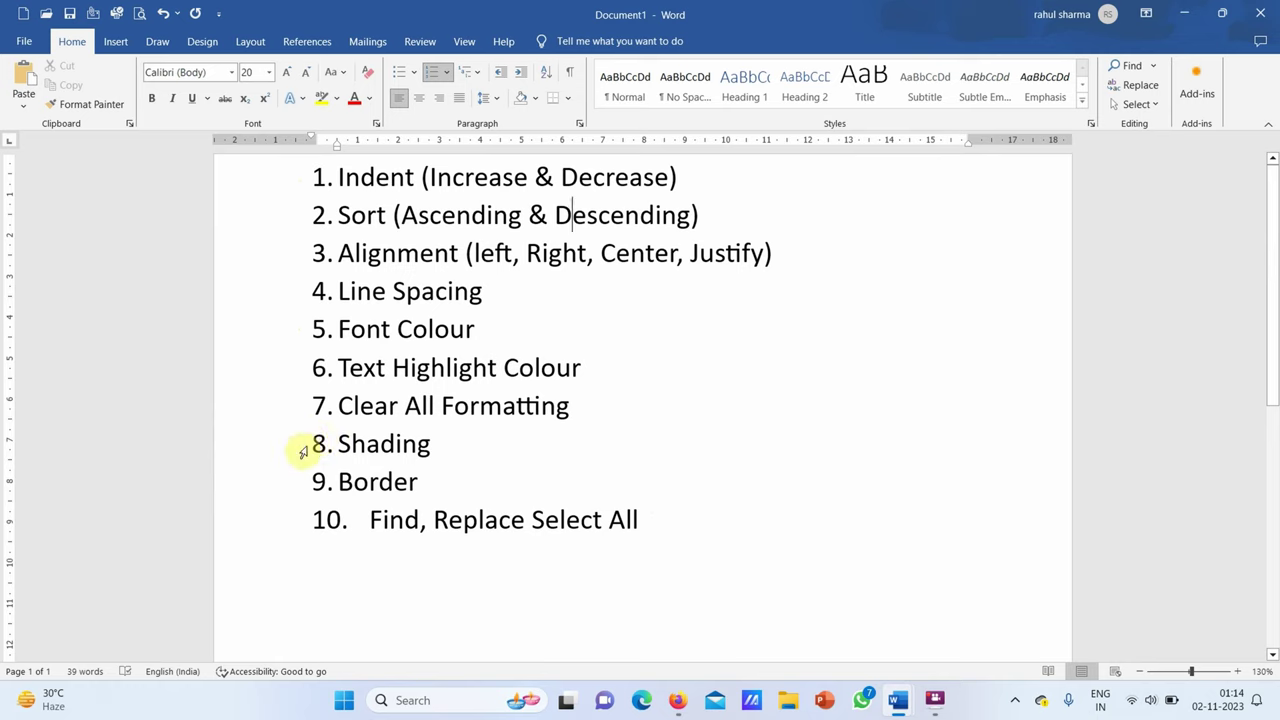
Colour the first list item dark orange.
click(262, 178)
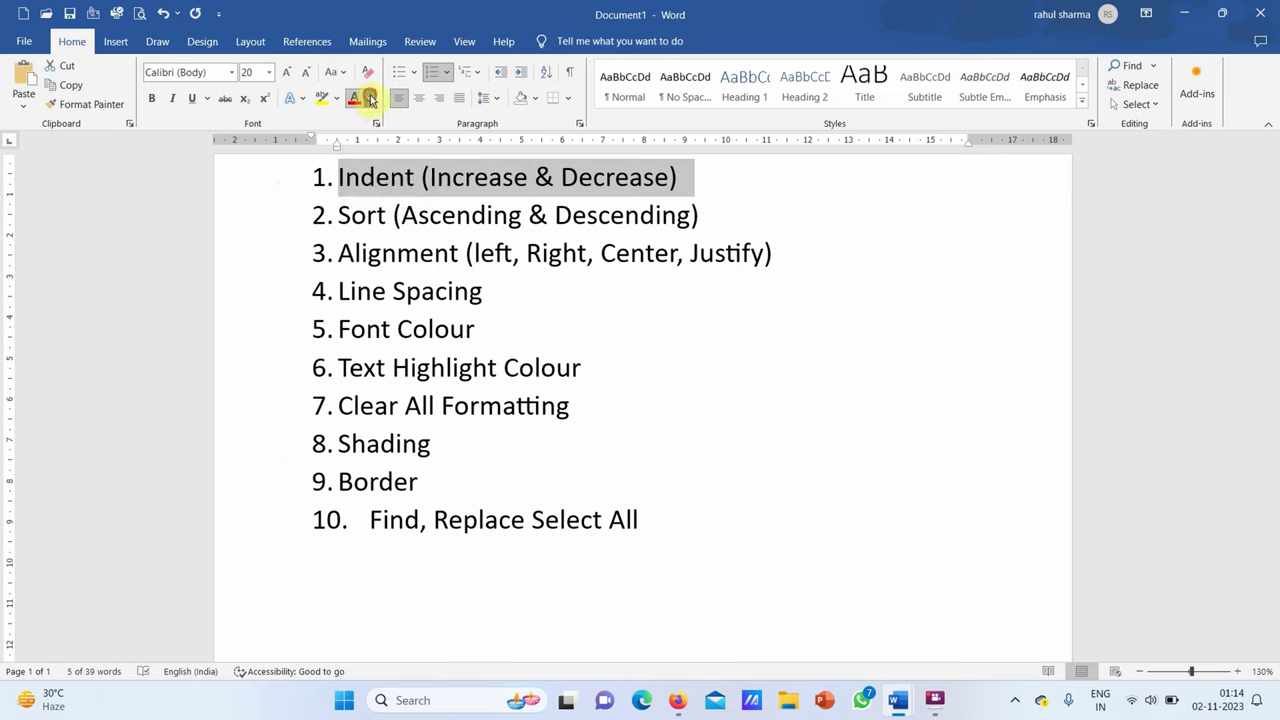
click(371, 100)
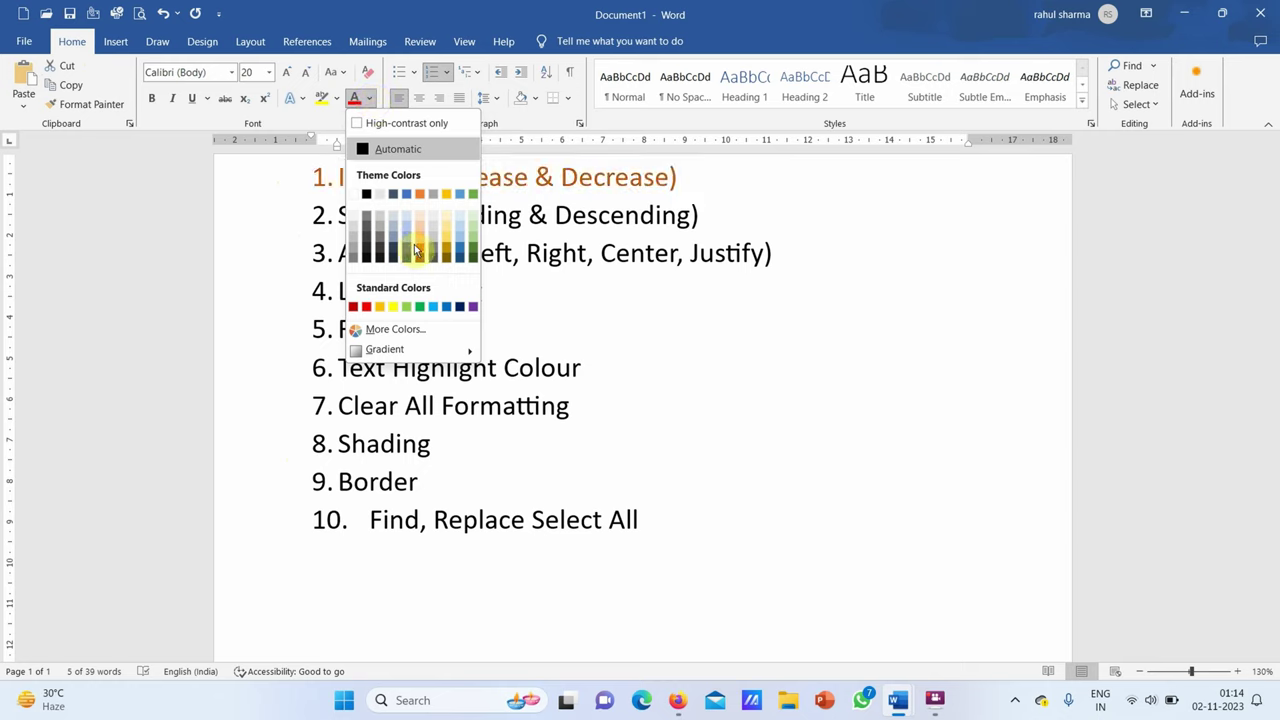
click(417, 249)
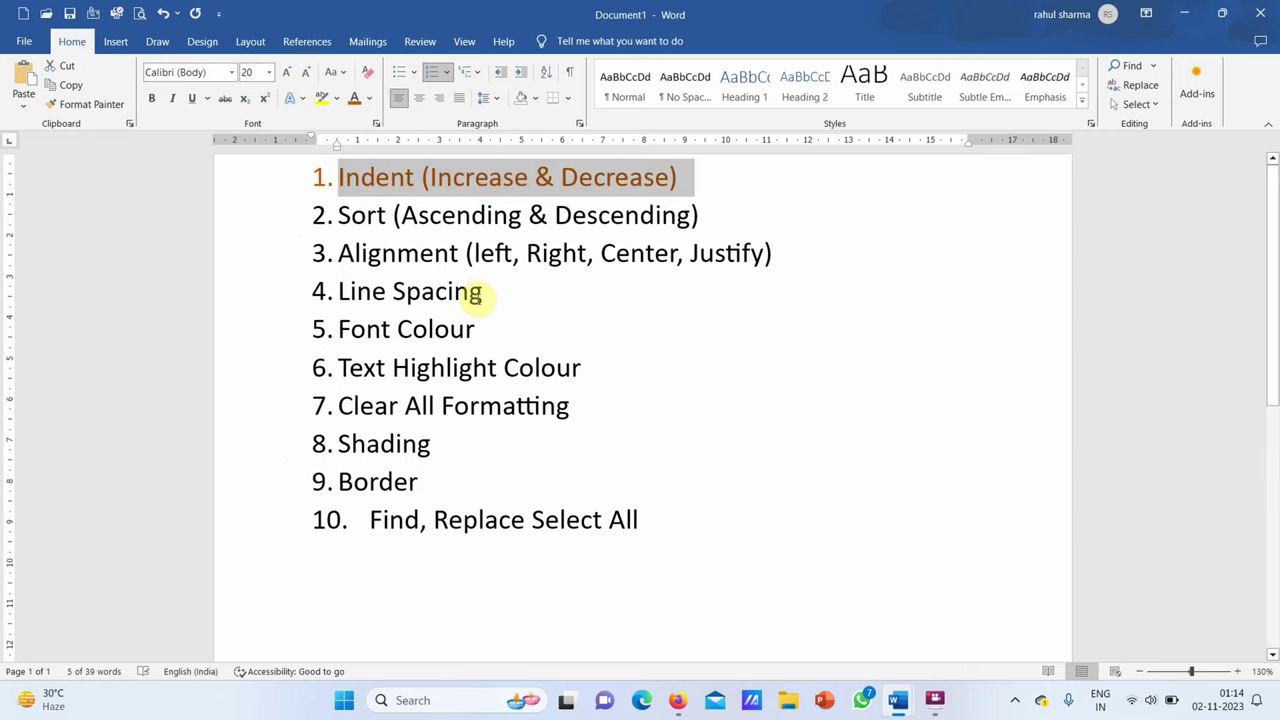
click(468, 292)
Recolour 'Indent (Increase & Decrease)' with a custom purple from More Colors.
click(262, 184)
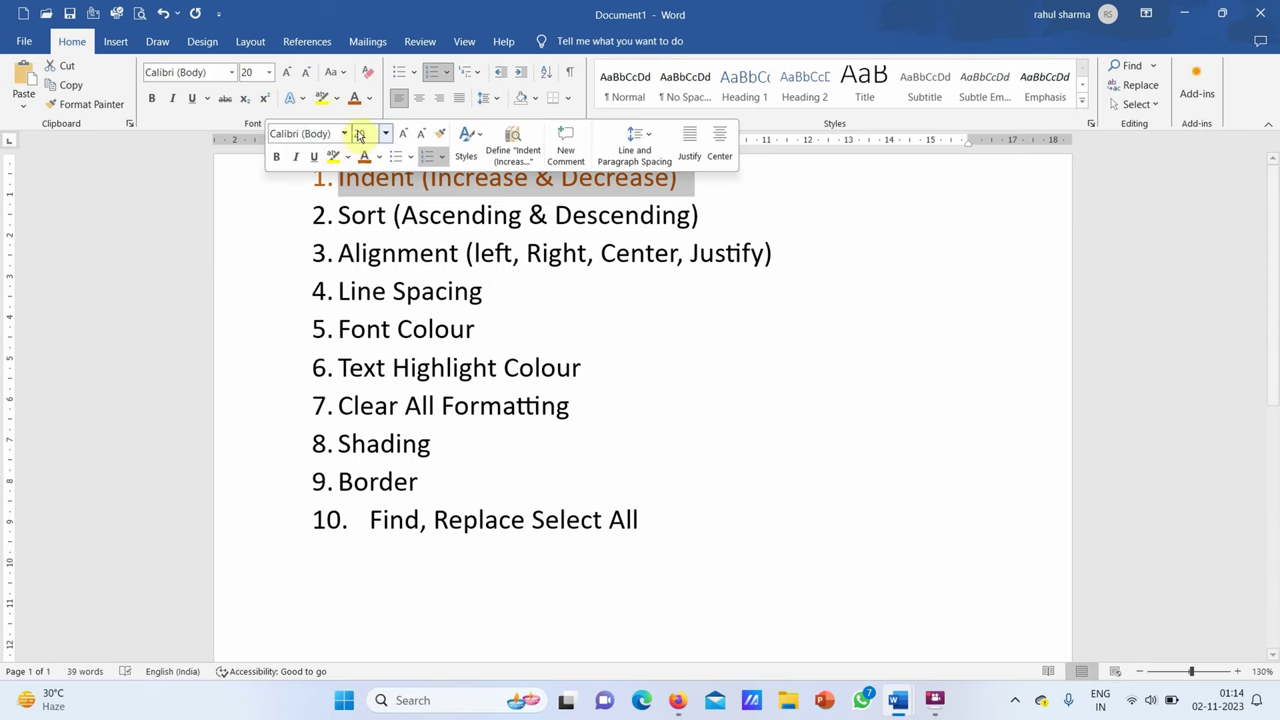
click(370, 99)
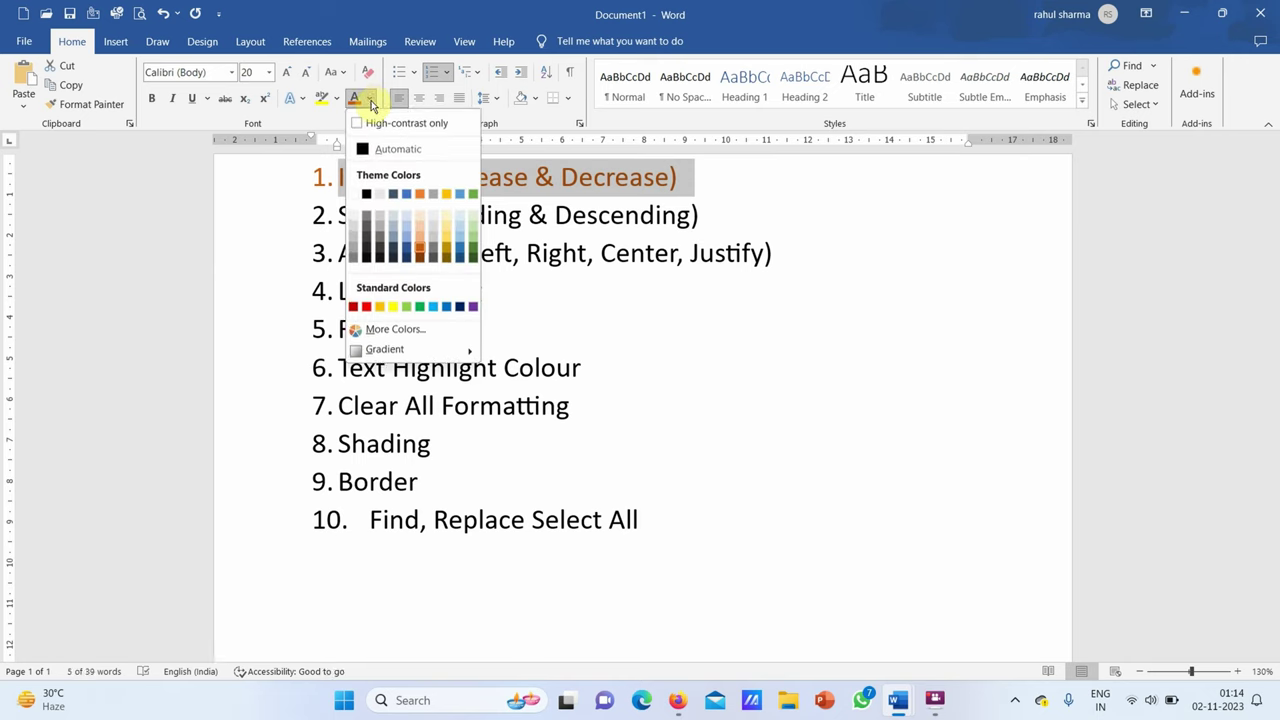
click(408, 331)
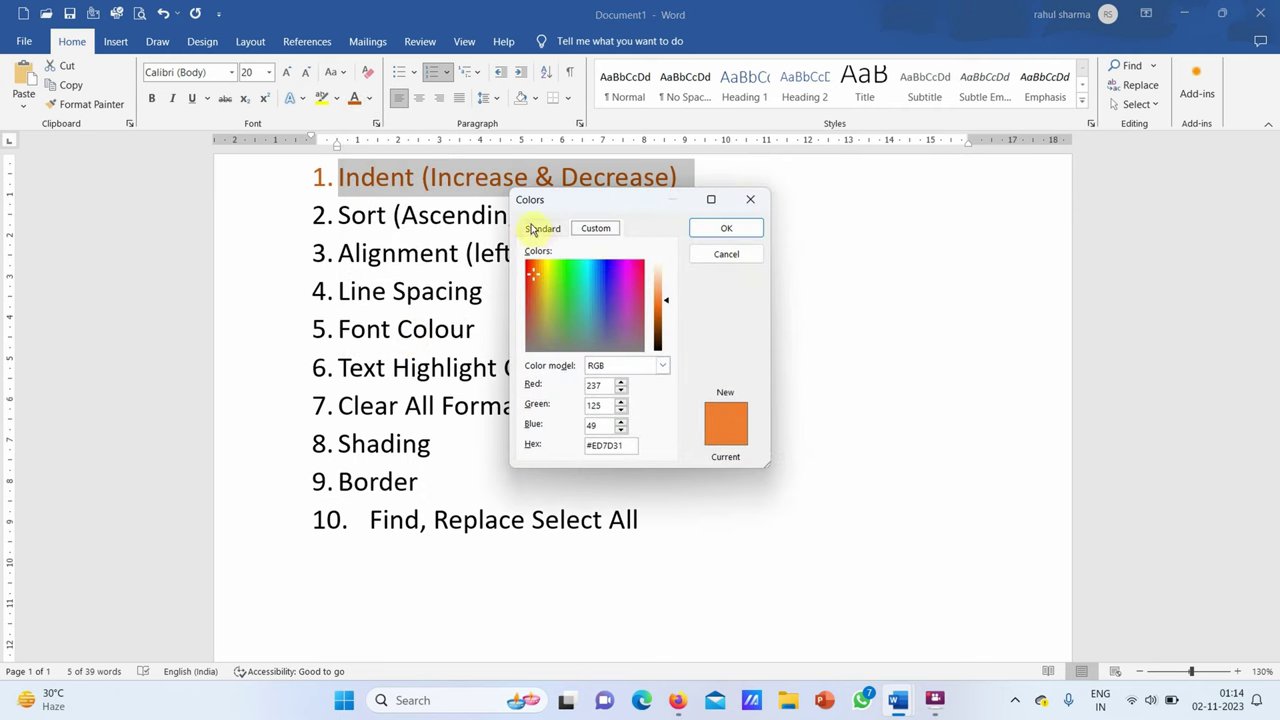
click(538, 228)
click(592, 229)
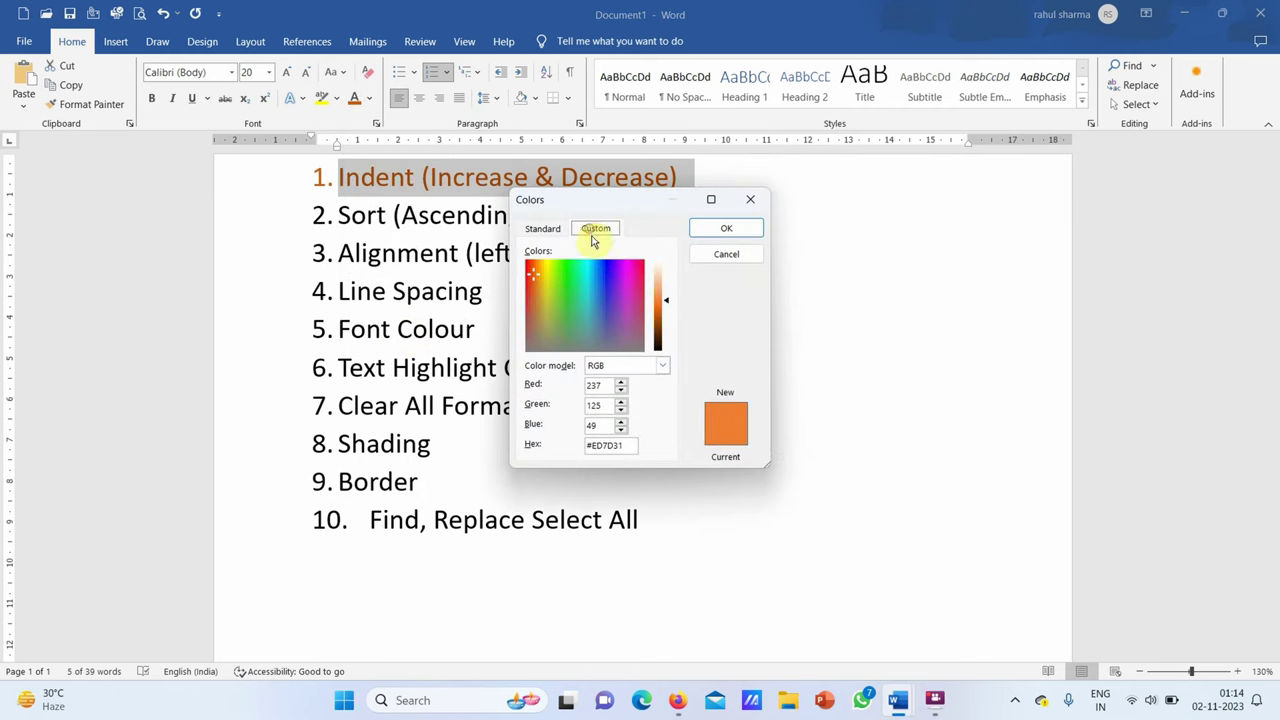
click(532, 290)
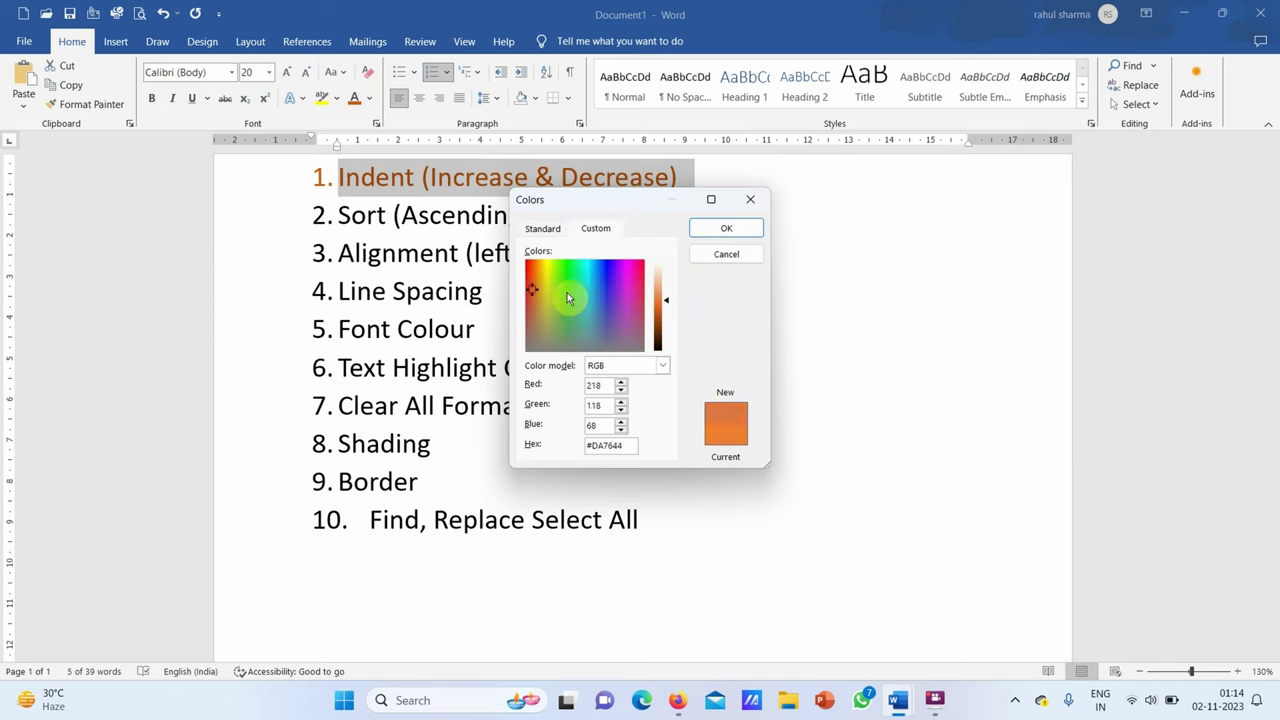
click(608, 309)
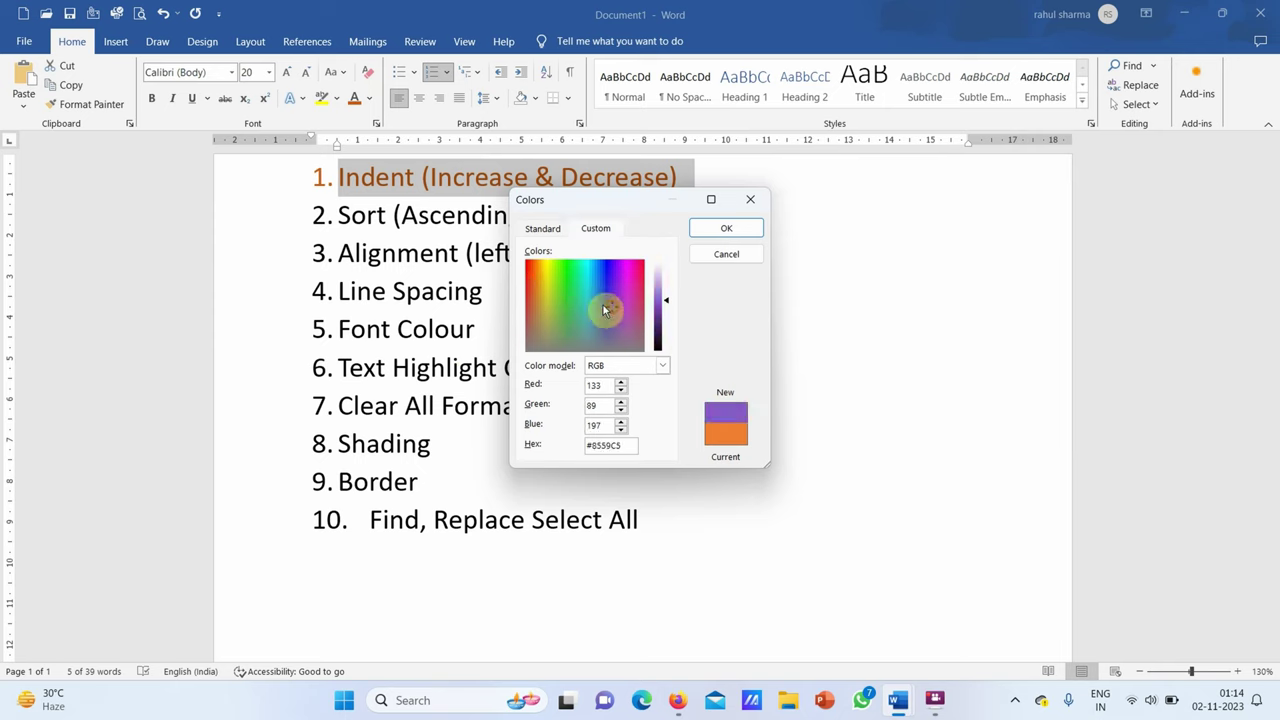
click(590, 292)
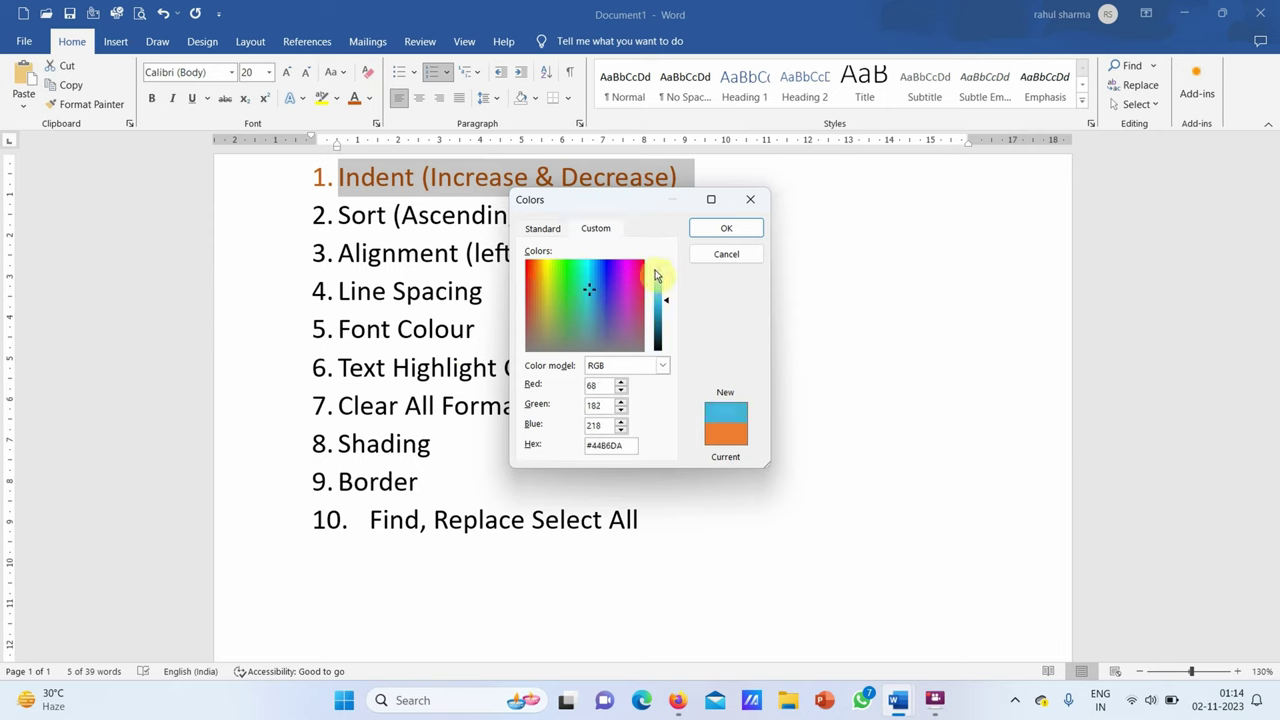
click(614, 313)
click(726, 228)
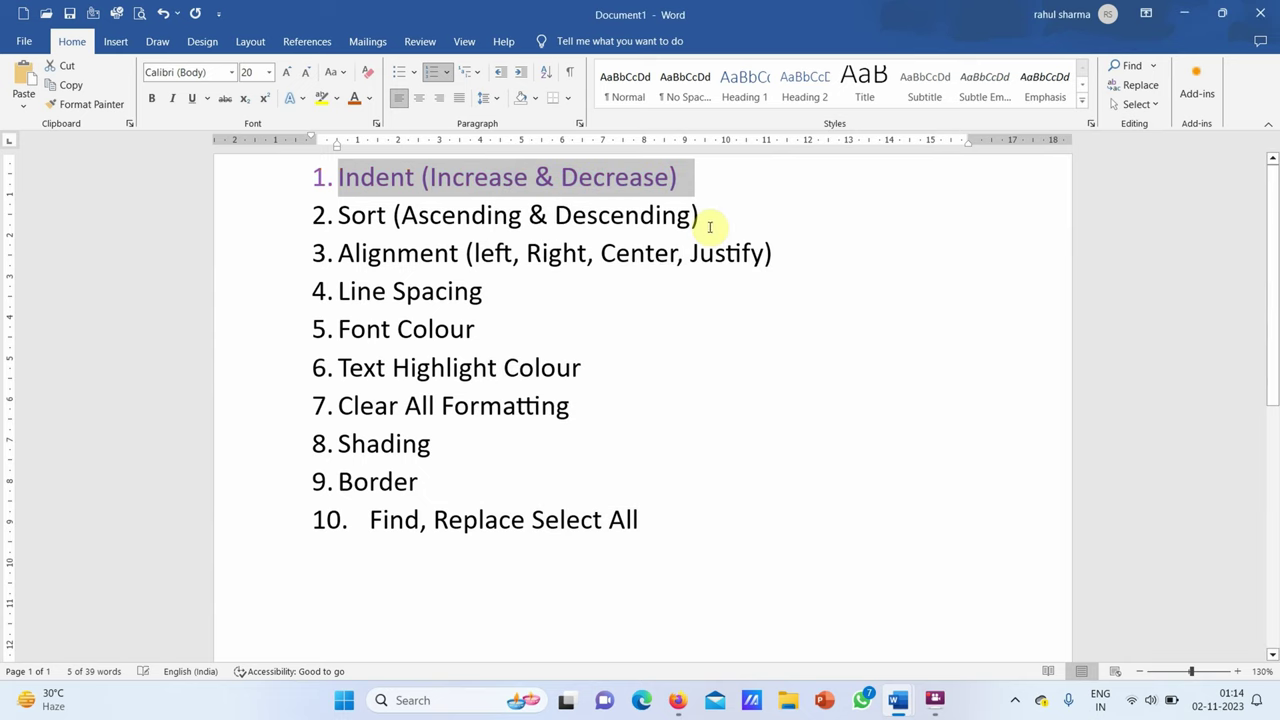
click(564, 266)
click(266, 183)
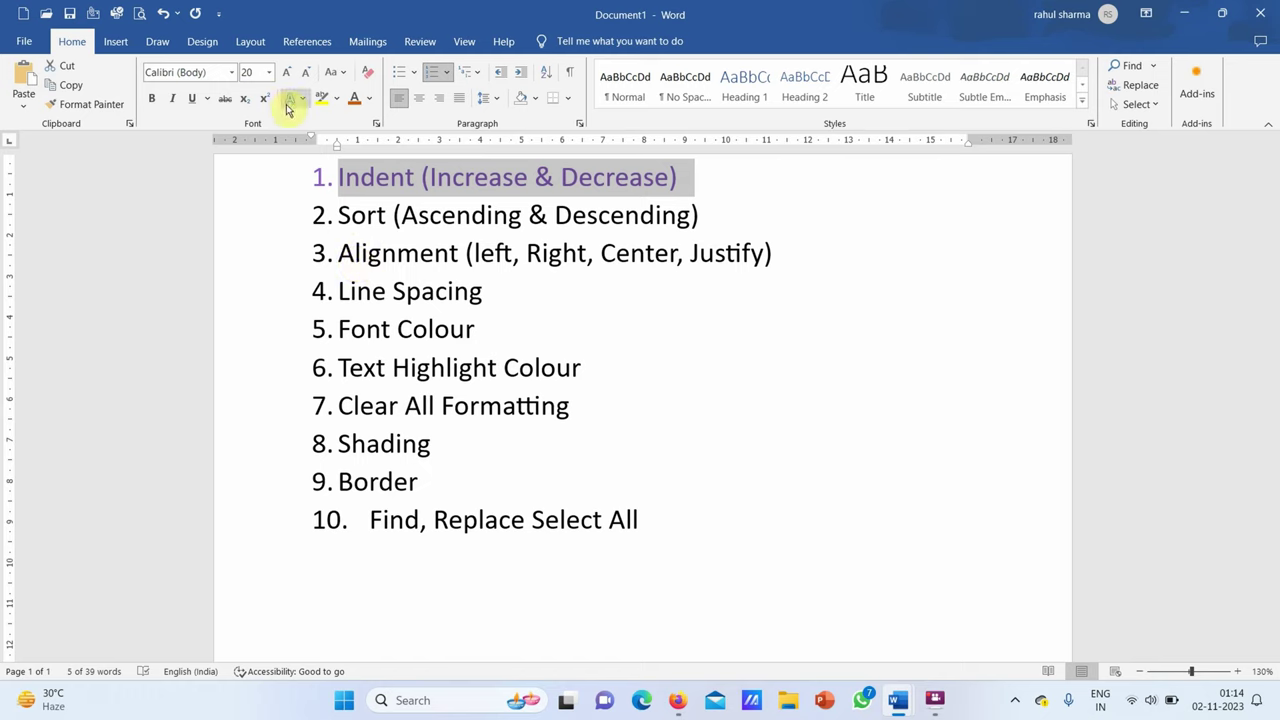
Make list items 1, 3 (Alignment), 5 (Font Colour) and 7 (Clear All Formatting) red.
click(368, 98)
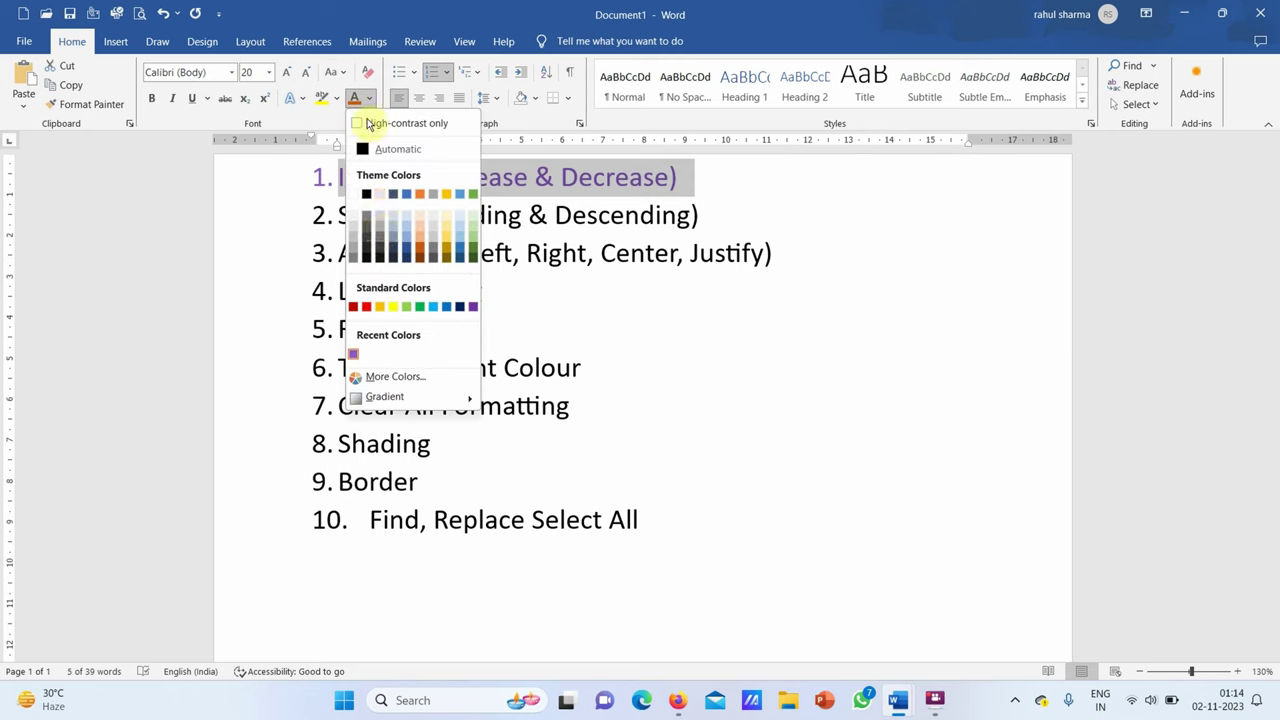
click(366, 308)
click(289, 253)
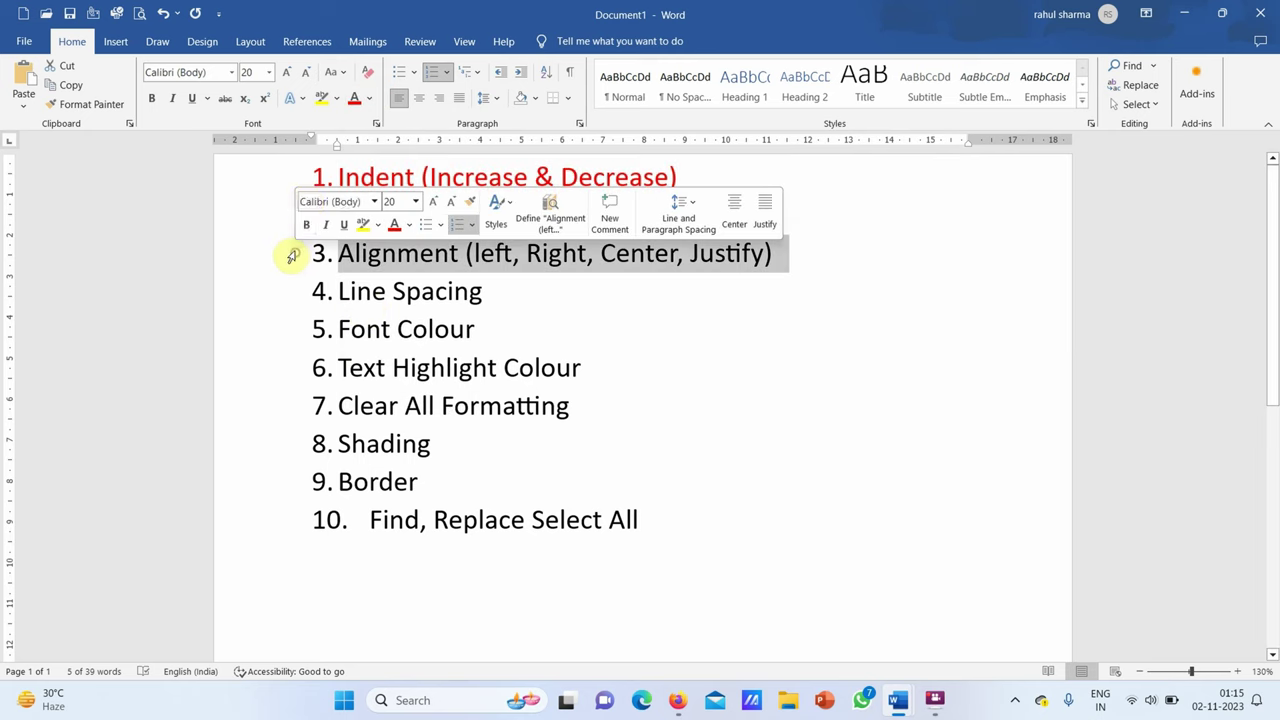
click(353, 98)
click(289, 330)
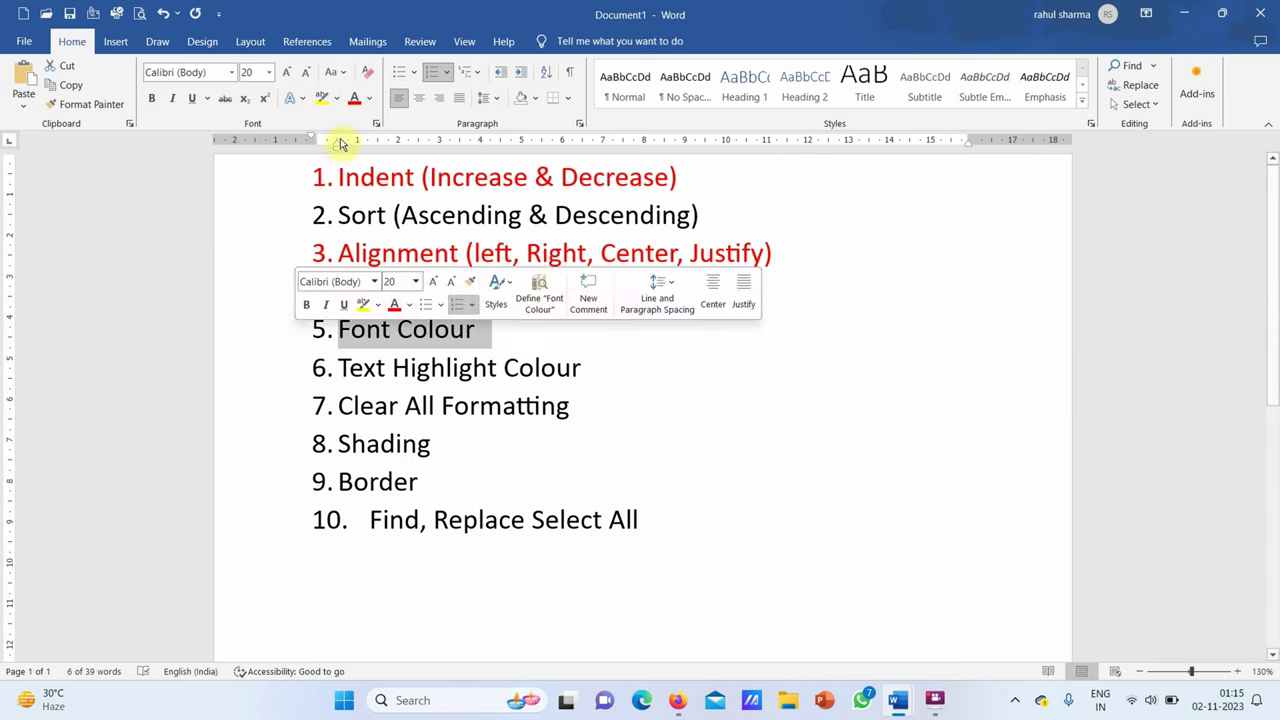
click(353, 98)
click(289, 400)
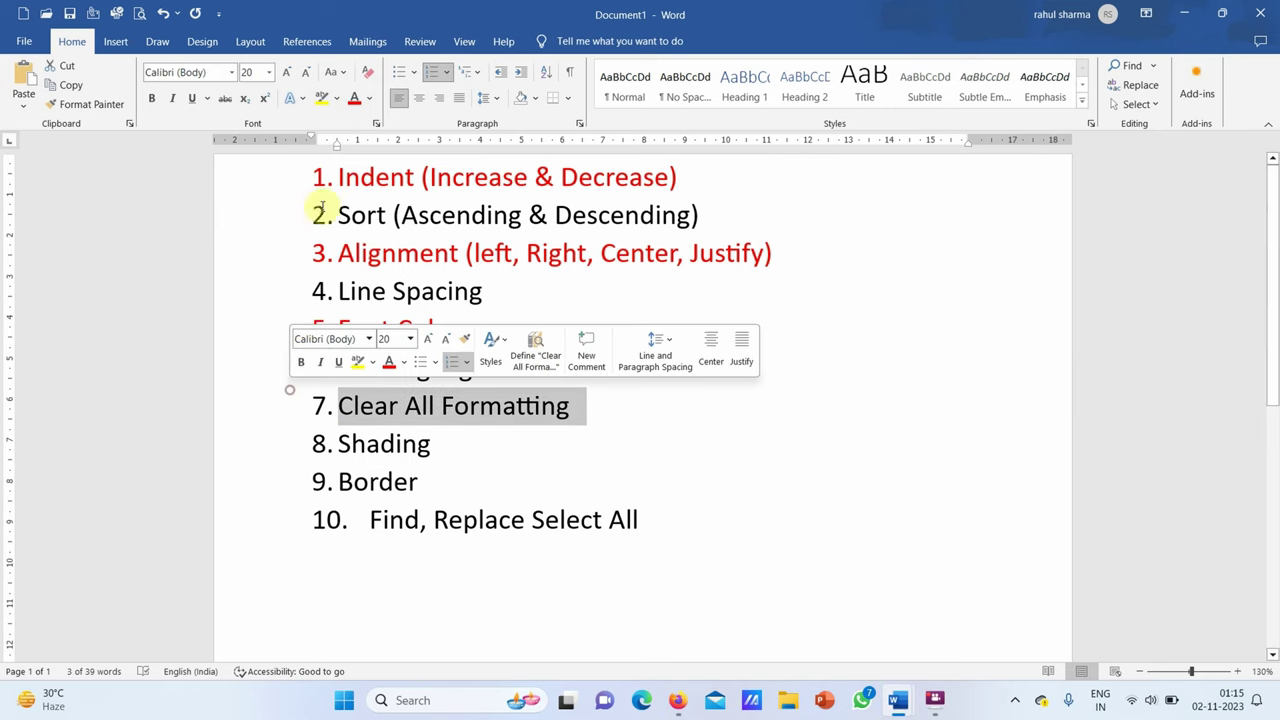
click(353, 98)
click(390, 364)
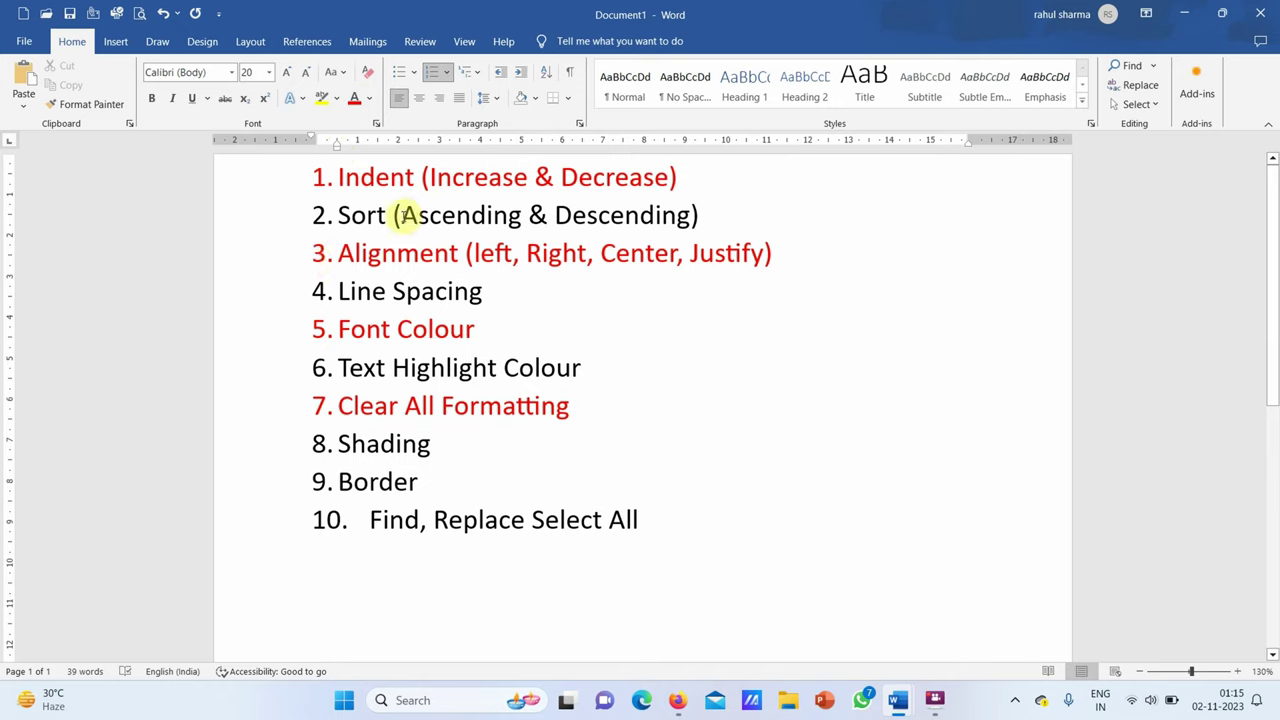
Turn the word 'Ascending' in item 2 red.
drag(402, 215, 521, 214)
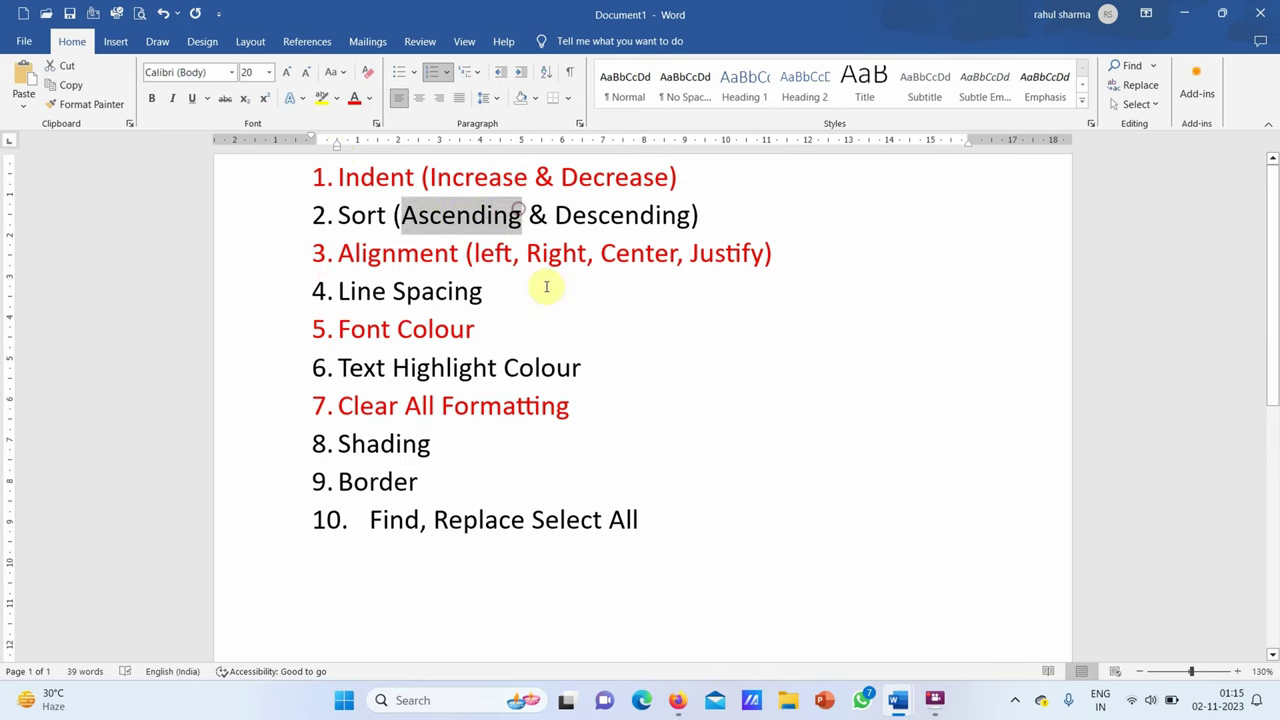
click(355, 101)
click(432, 286)
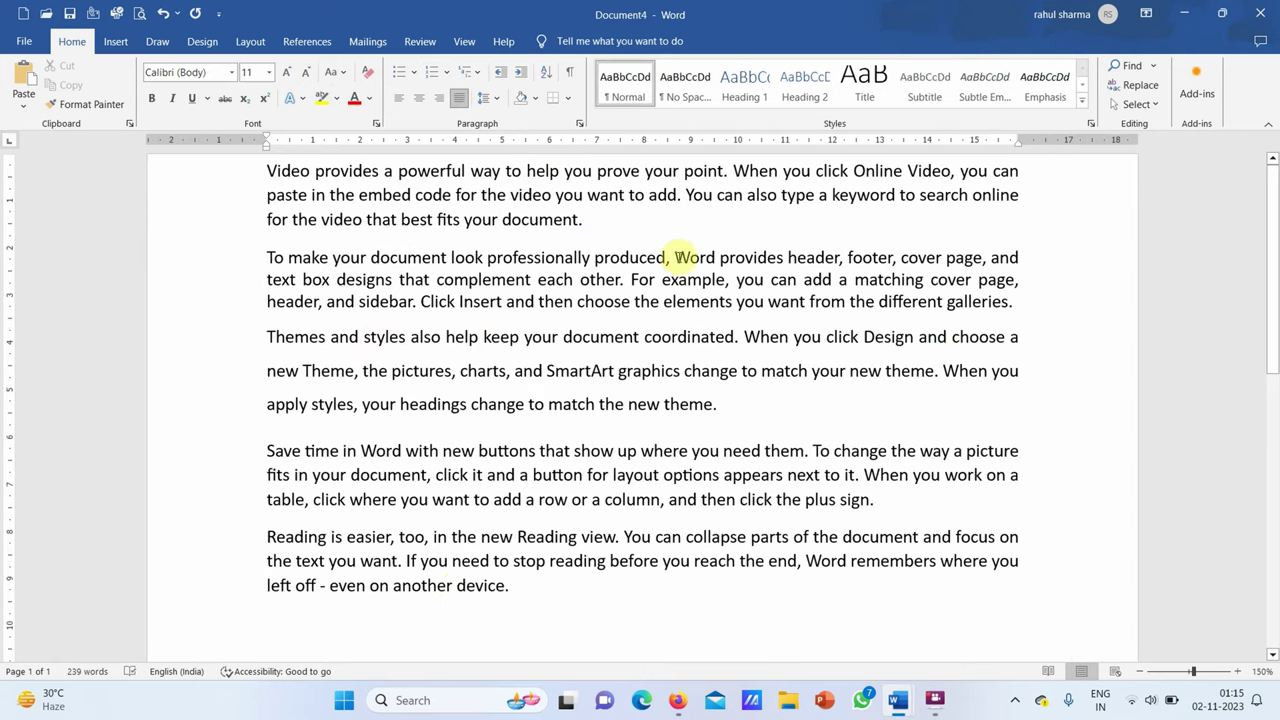
Highlight the text from 'Word provides' to 'For example' in yellow.
drag(675, 257, 733, 280)
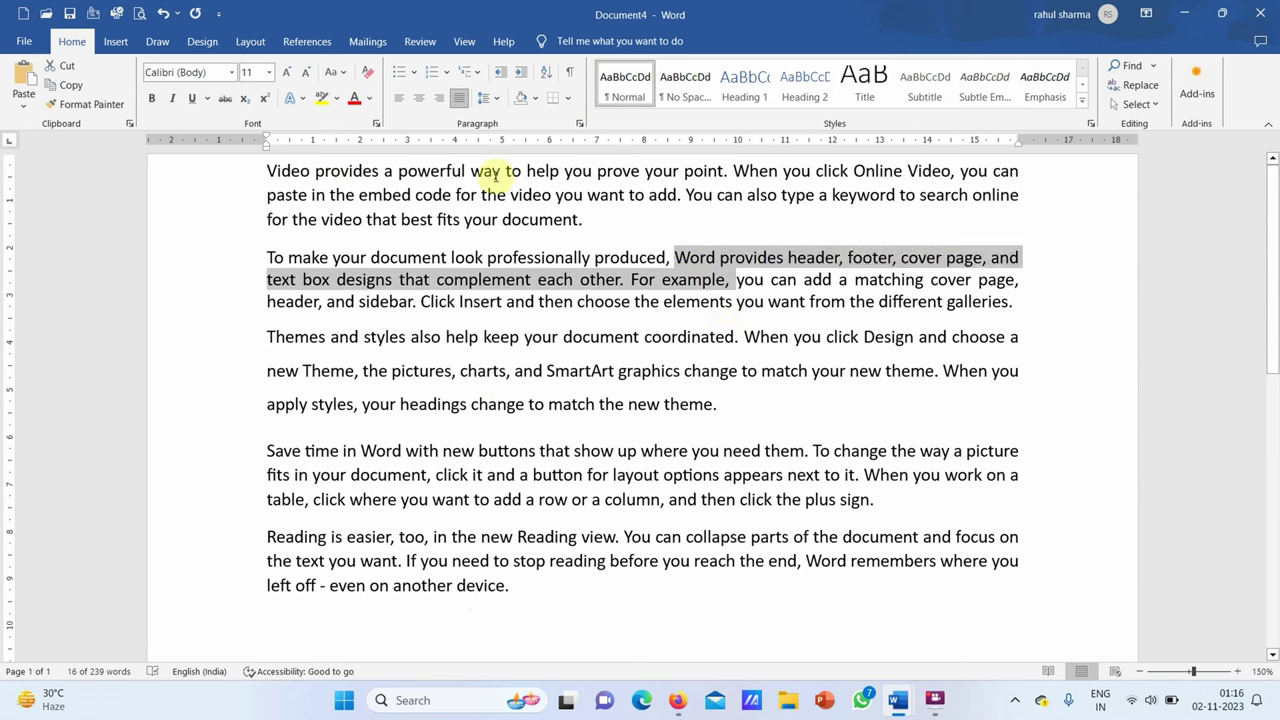
click(340, 101)
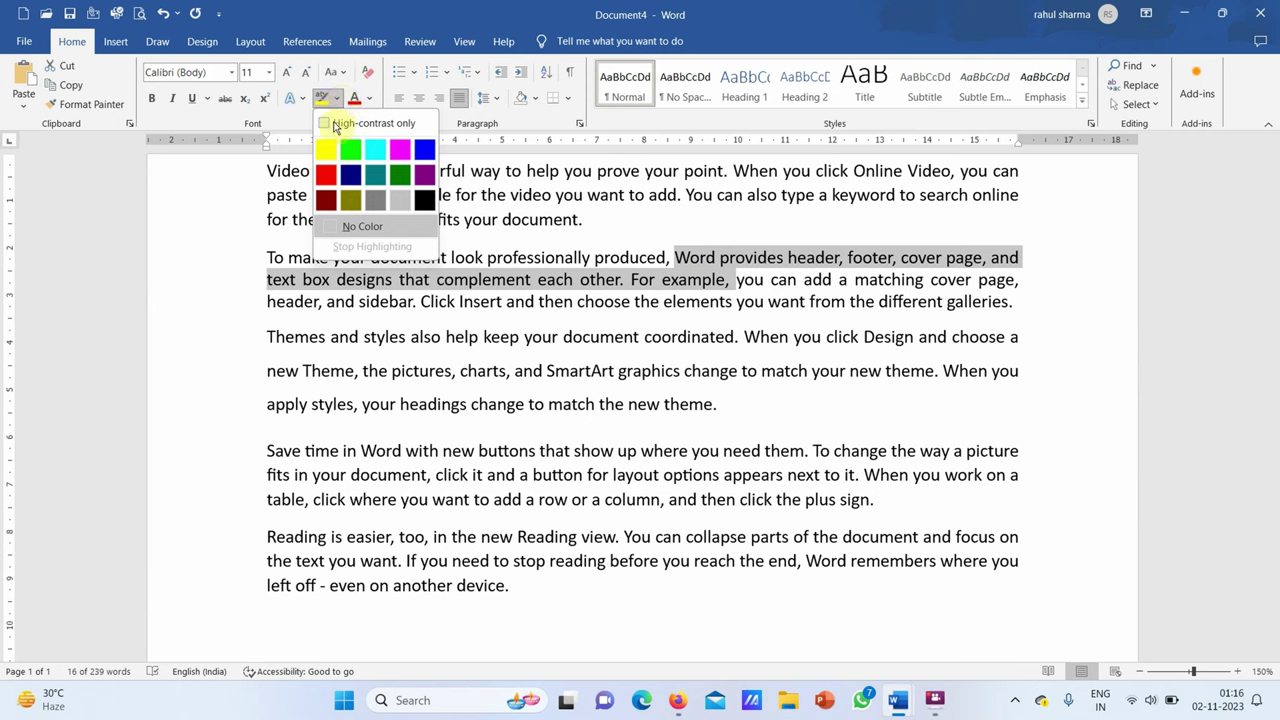
click(330, 152)
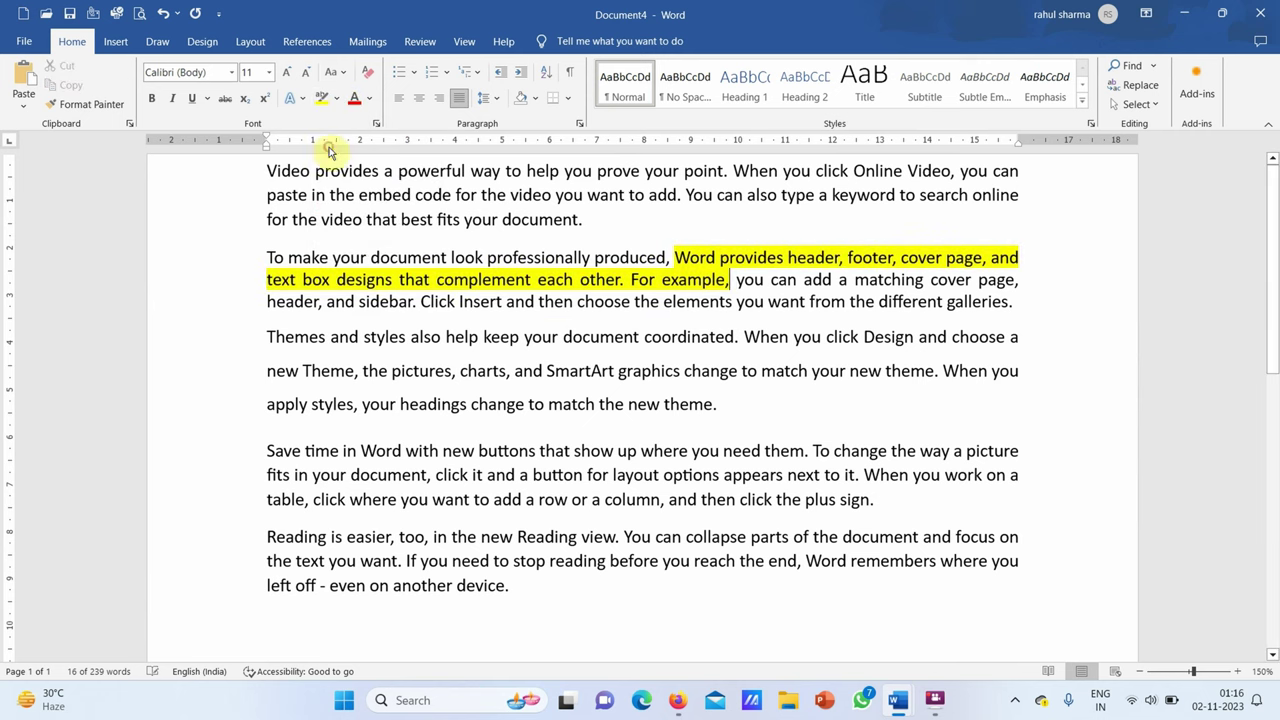
click(430, 340)
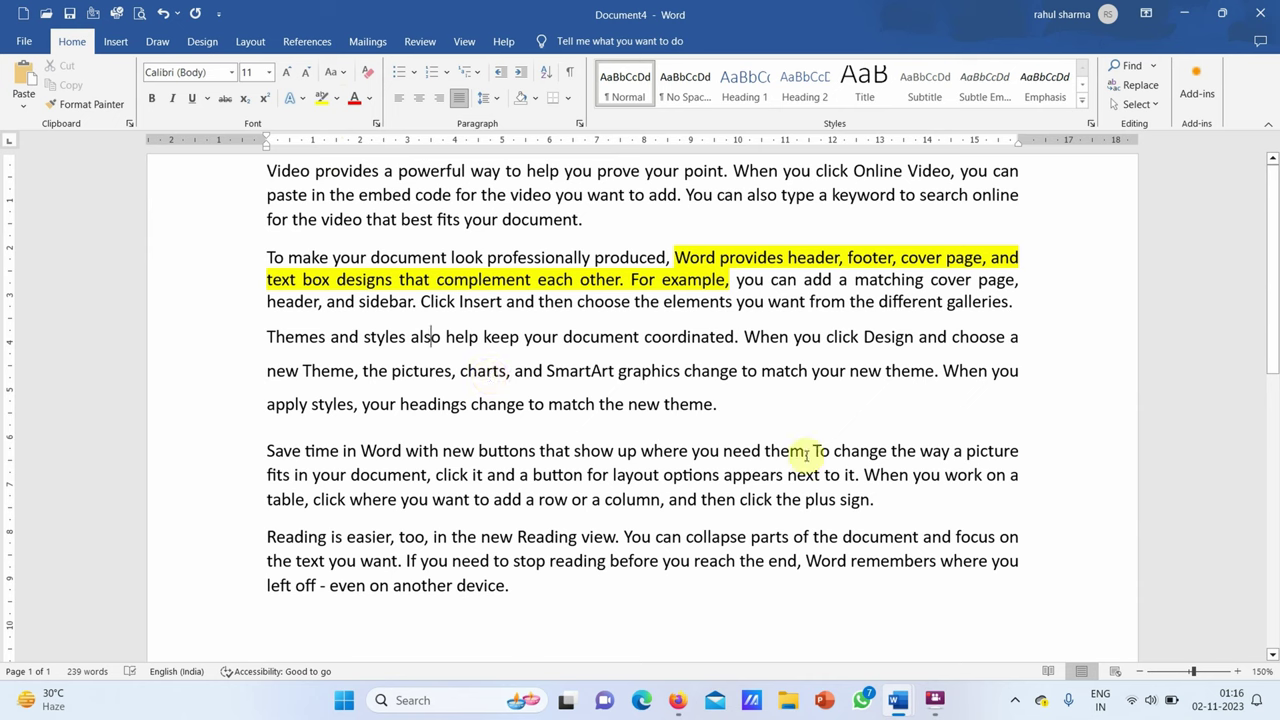
Highlight 'To change the way a picture fits in your document,' bright green.
mouse_move(813, 451)
mouse_down()
mouse_move(858, 475)
mouse_move(437, 476)
mouse_up()
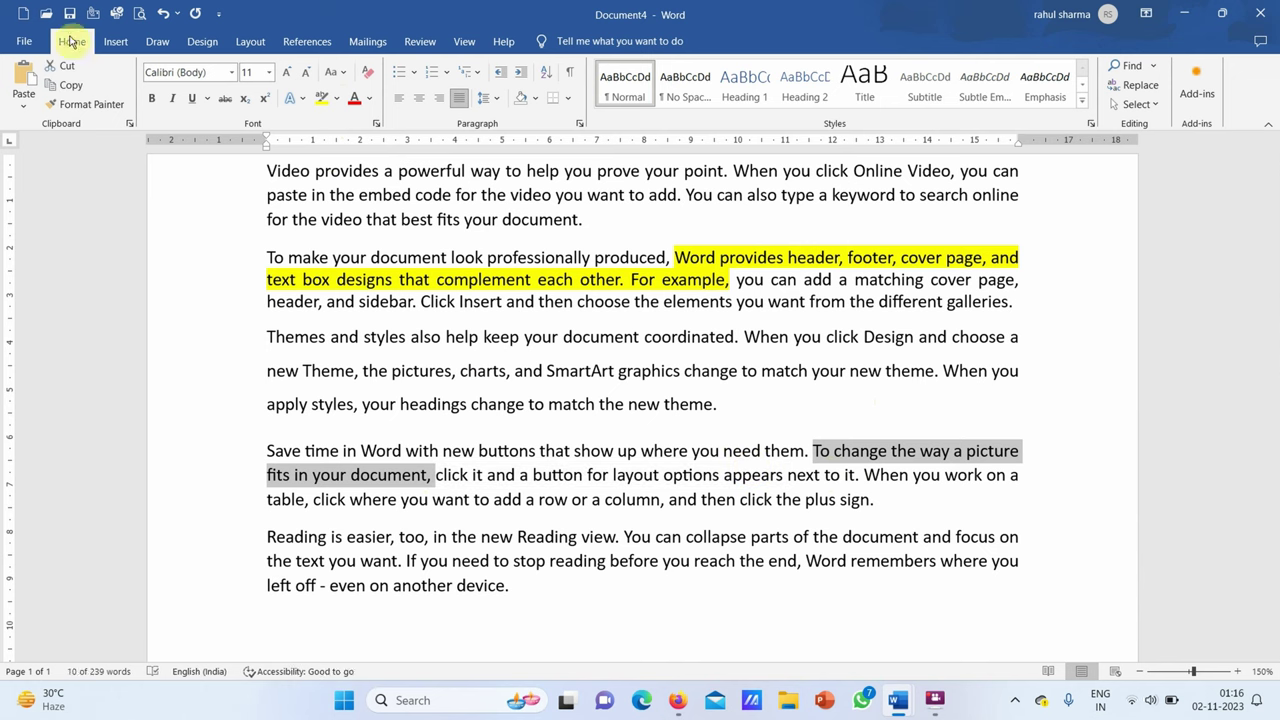
click(339, 99)
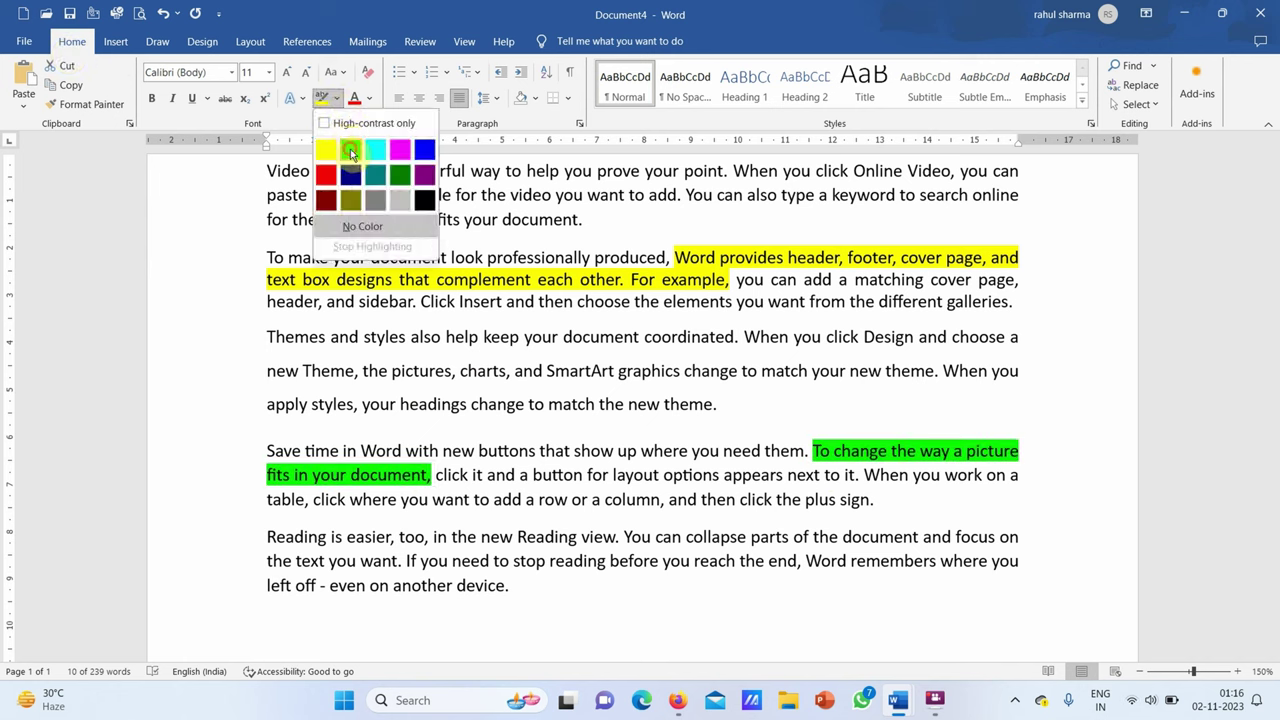
click(350, 151)
click(511, 371)
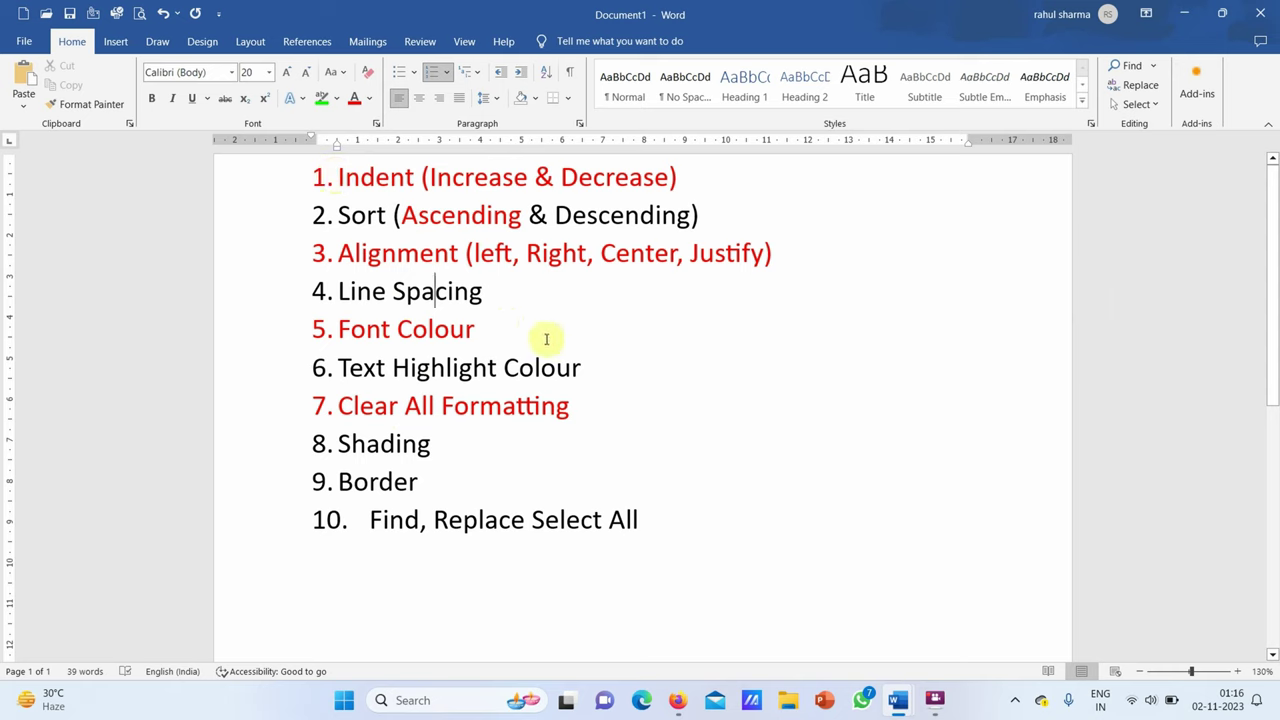
Make Line Spacing bold and Font Colour italic and underlined.
click(257, 180)
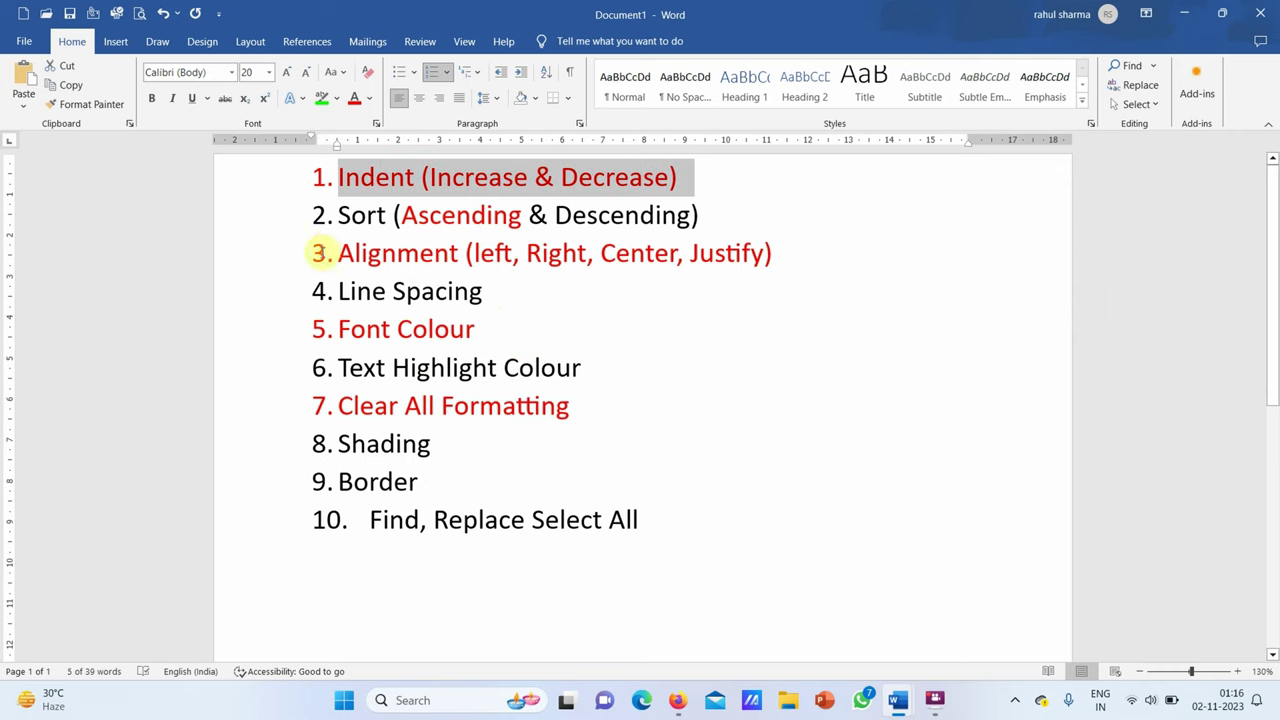
click(285, 298)
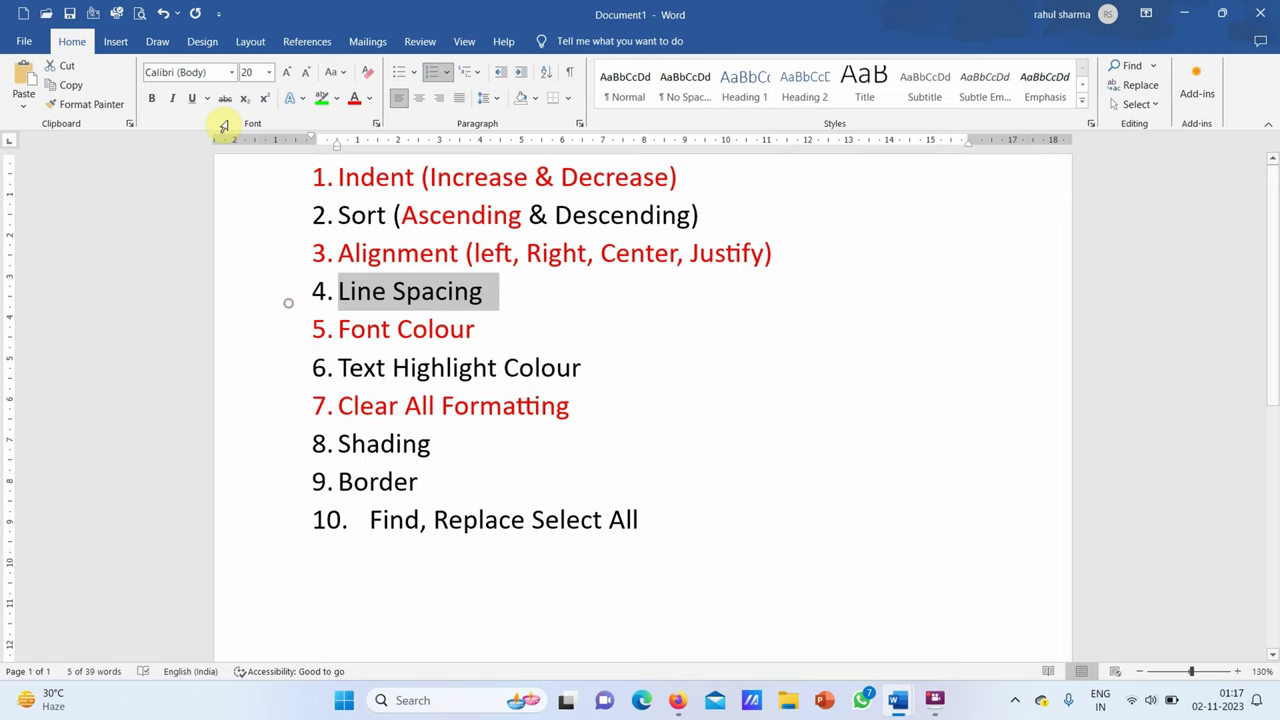
click(149, 101)
click(285, 331)
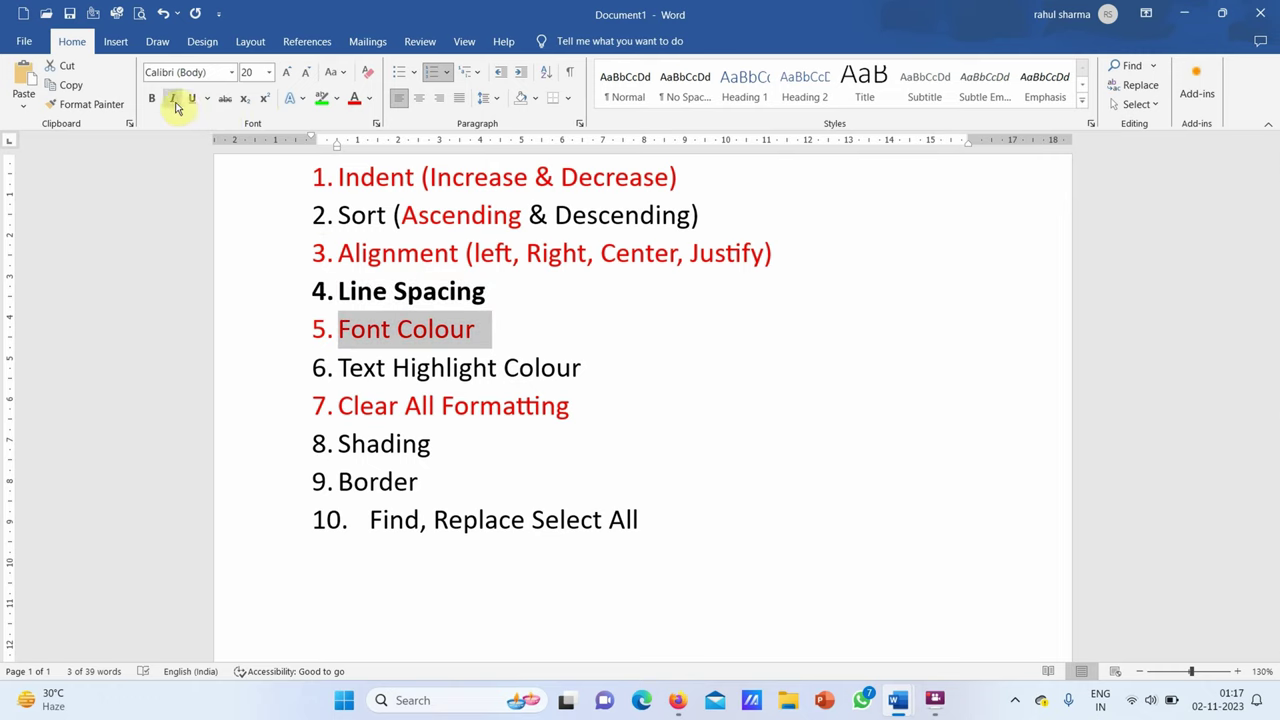
click(175, 103)
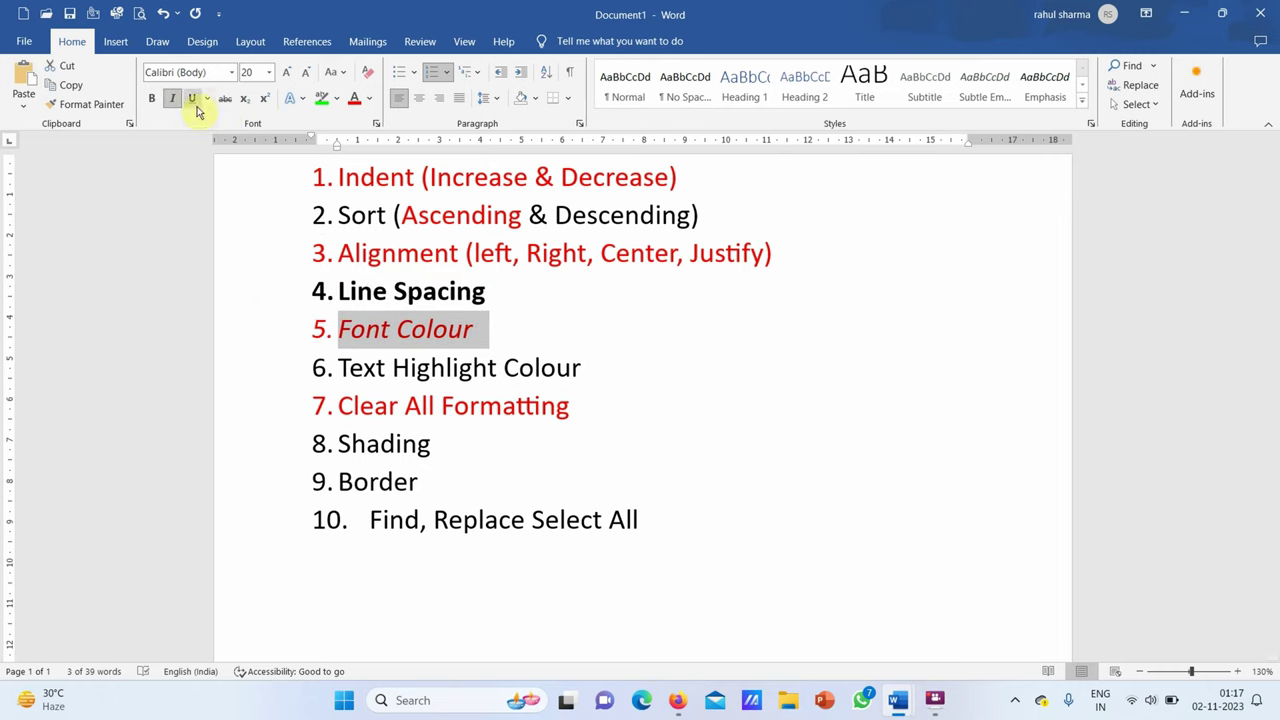
click(193, 100)
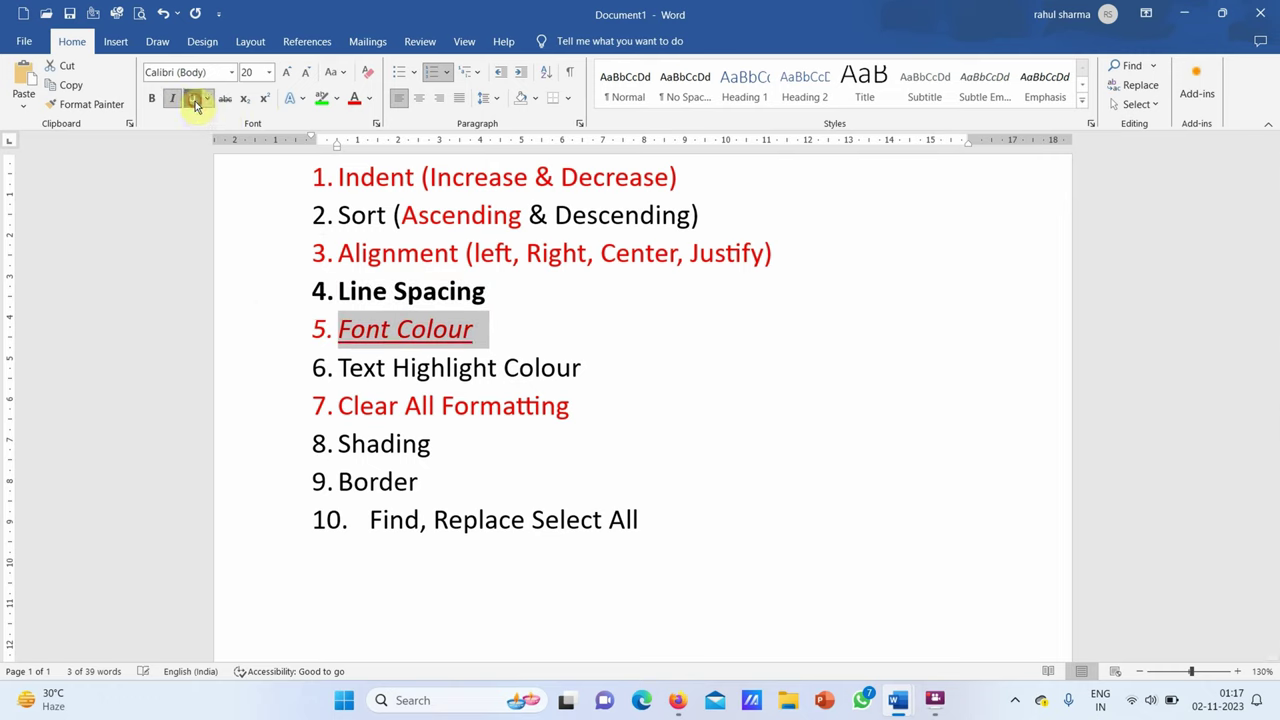
Change Clear All Formatting to UPPERCASE.
click(302, 397)
click(338, 76)
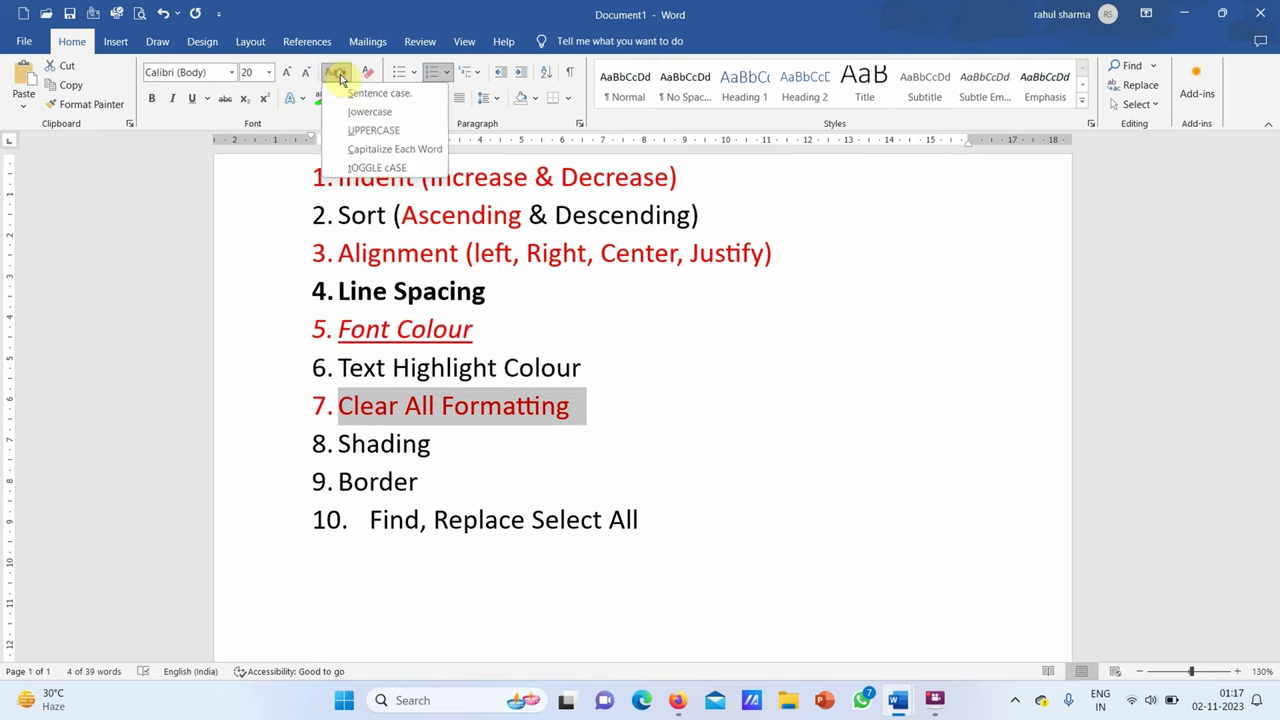
click(373, 130)
click(500, 448)
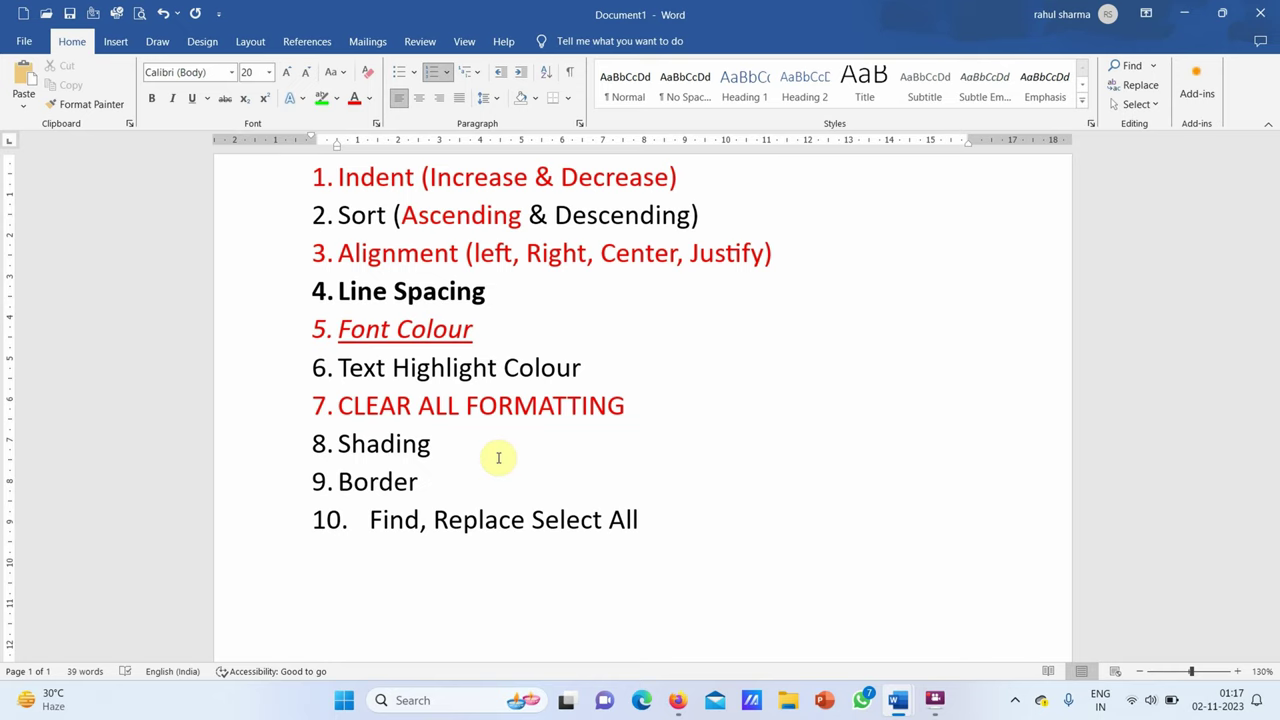
Select the entire list with Select All and apply Clear All Formatting.
click(1155, 106)
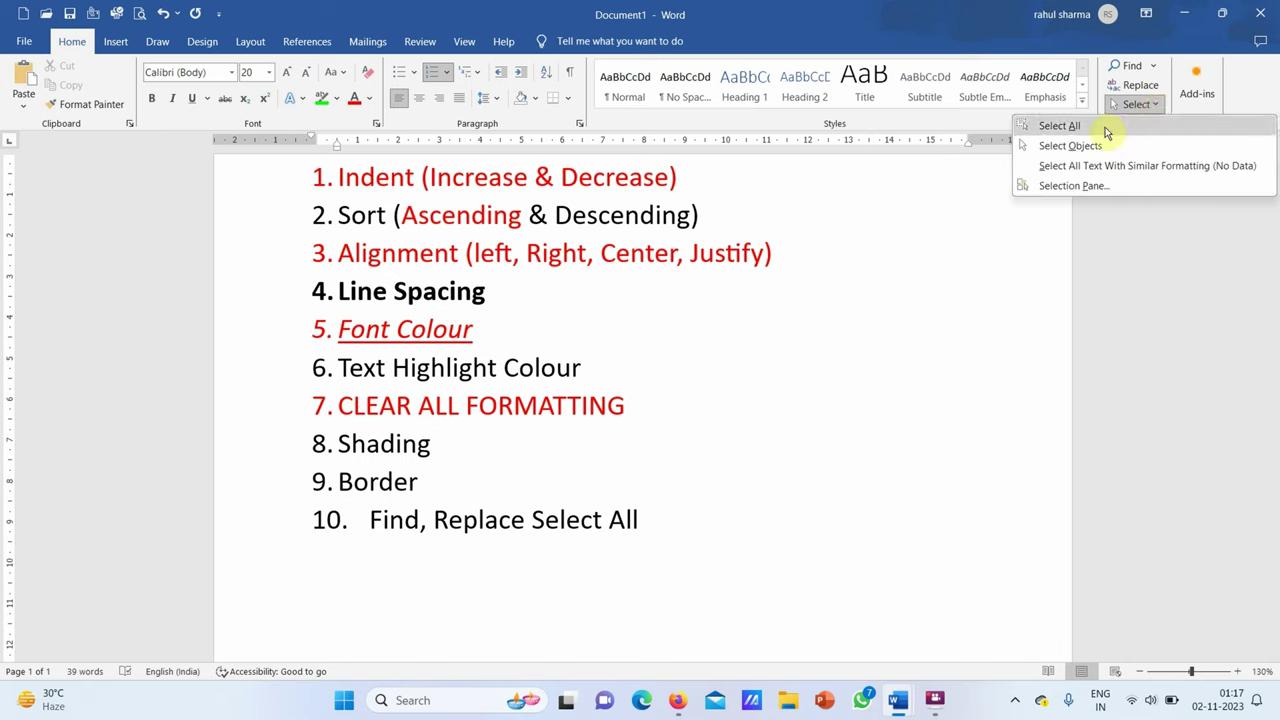
click(1105, 128)
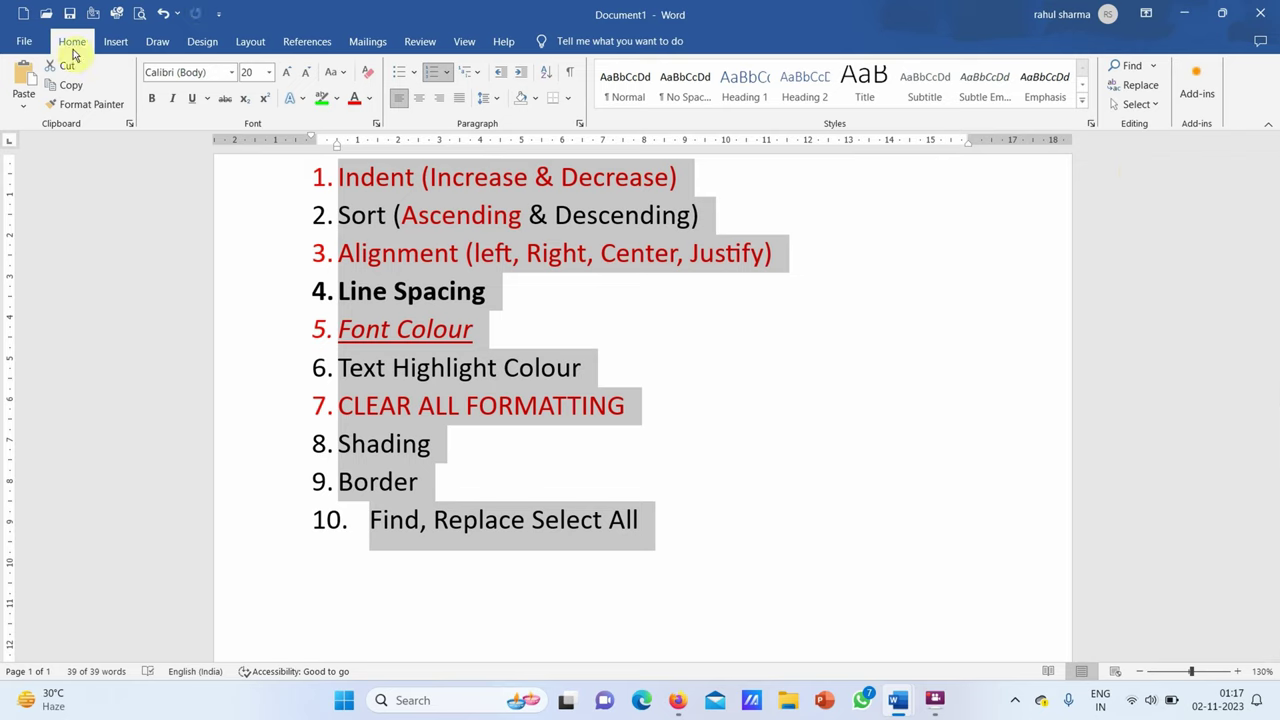
click(1143, 106)
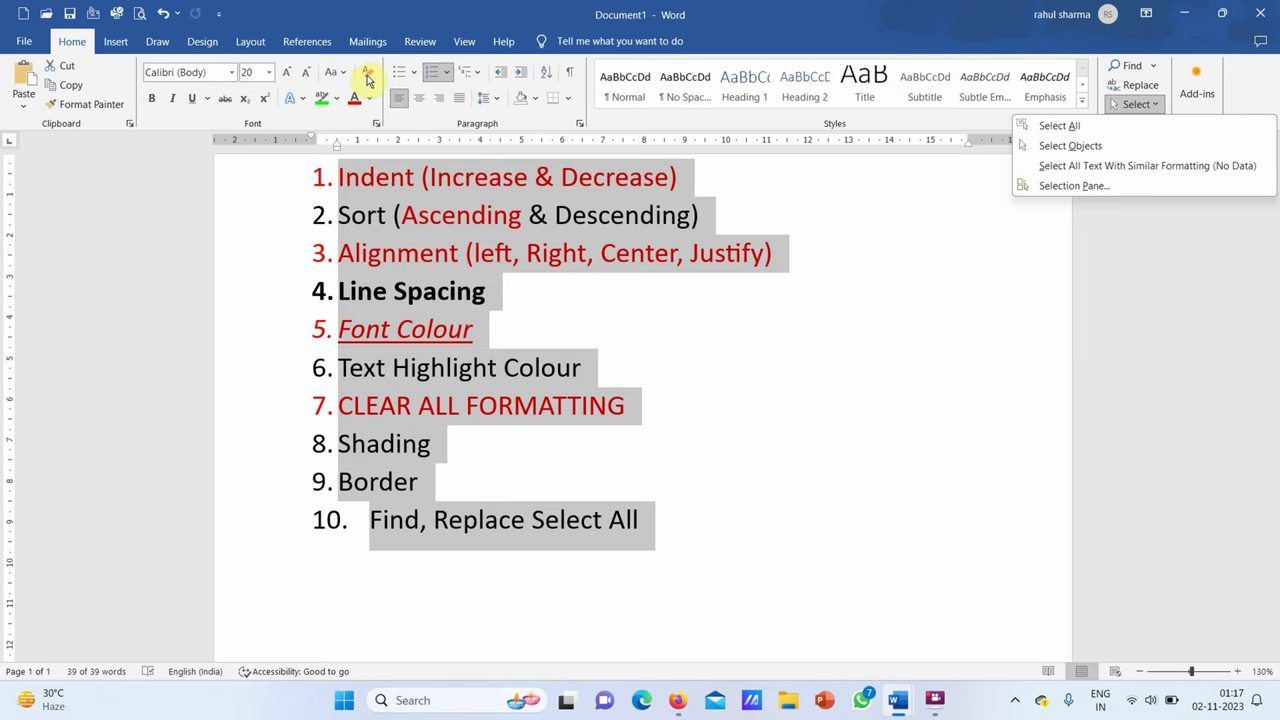
click(520, 225)
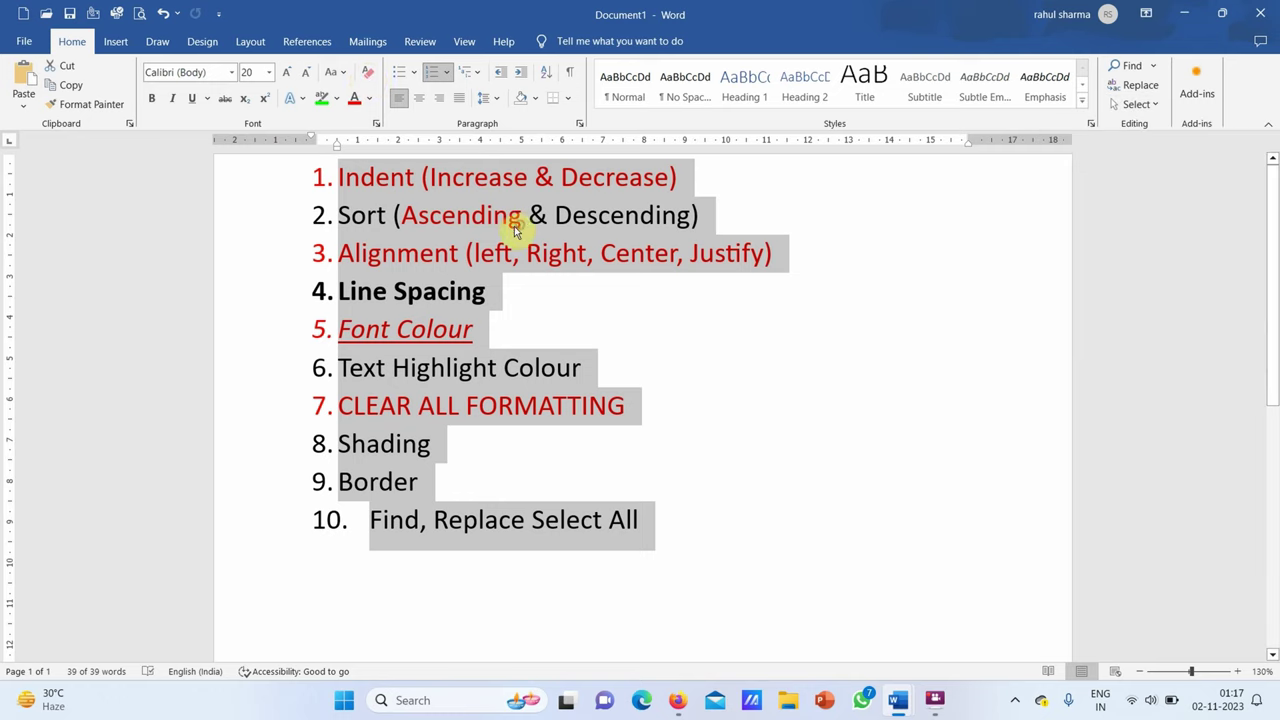
click(369, 77)
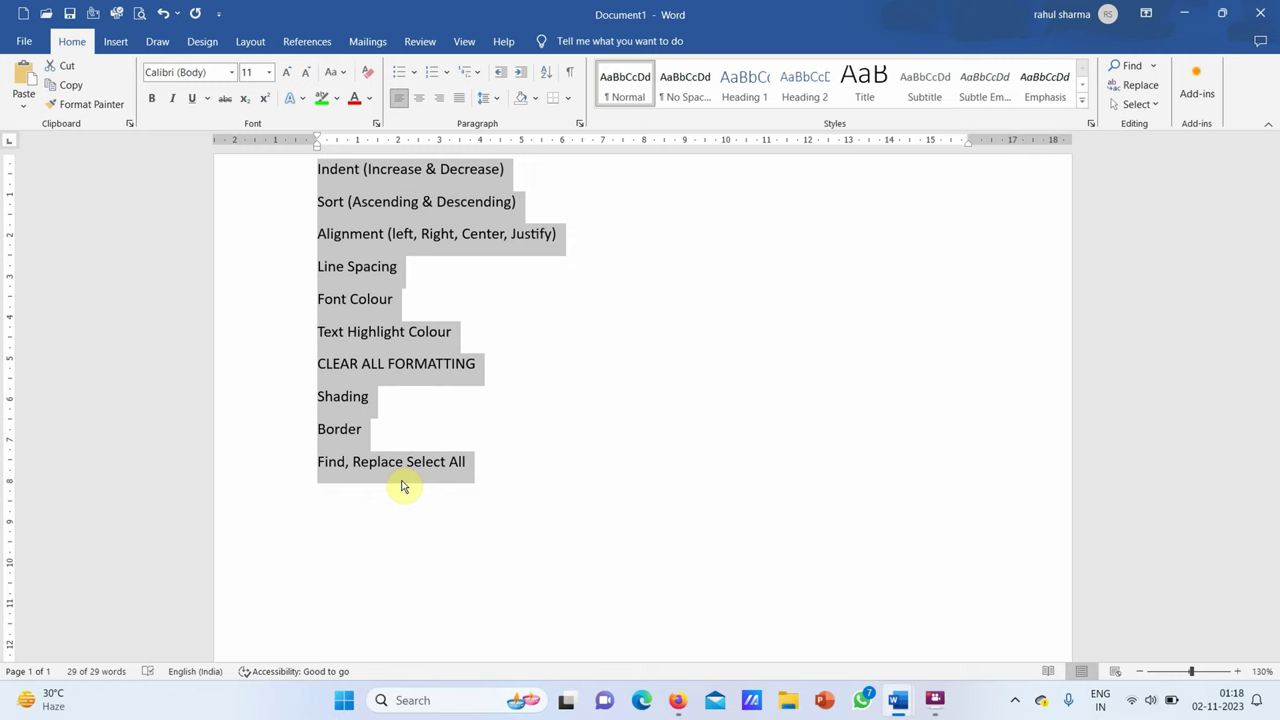
Undo the cleared formatting to restore the list, then start a new blank document.
click(403, 487)
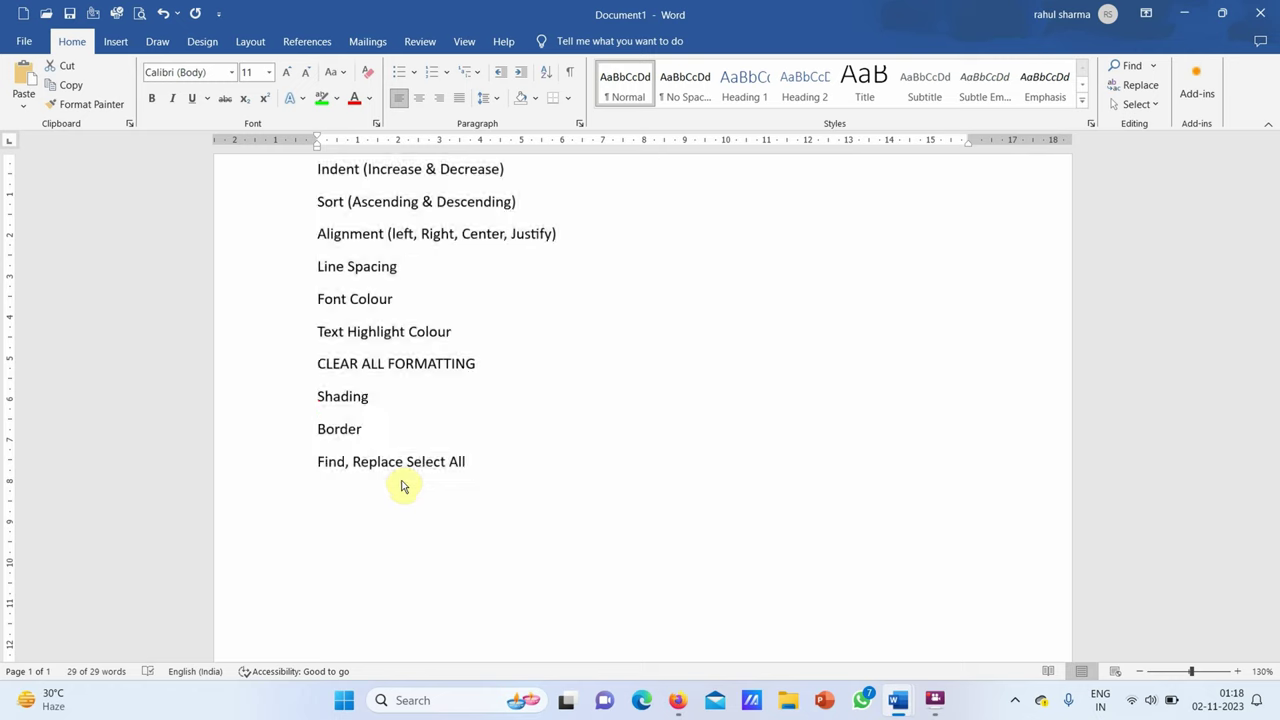
key(ctrl+z)
click(675, 400)
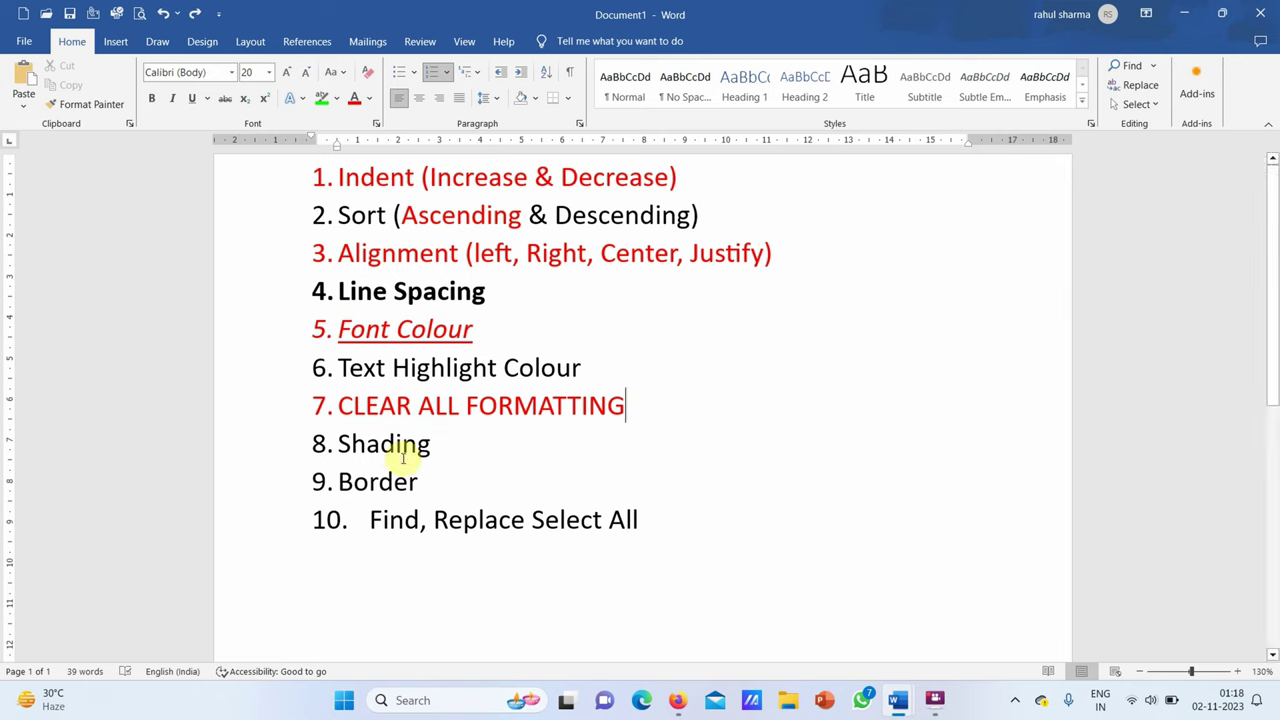
scroll(400, 455, down, 1)
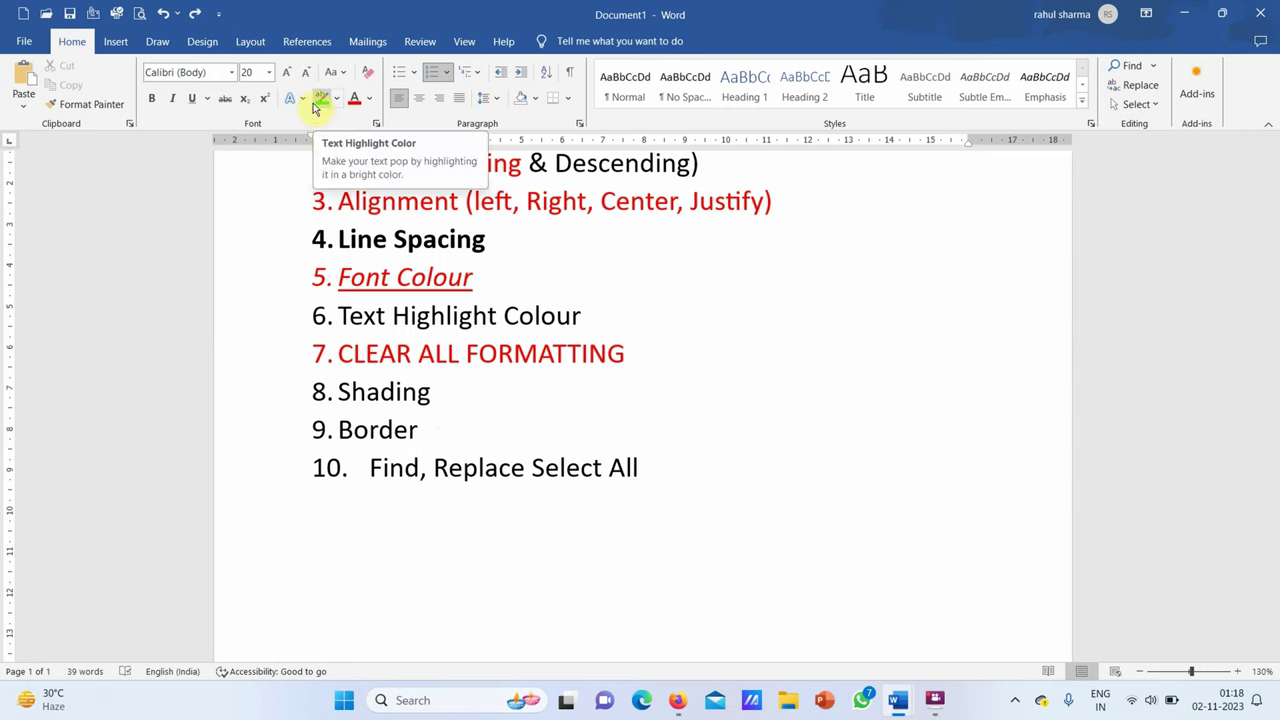
click(698, 425)
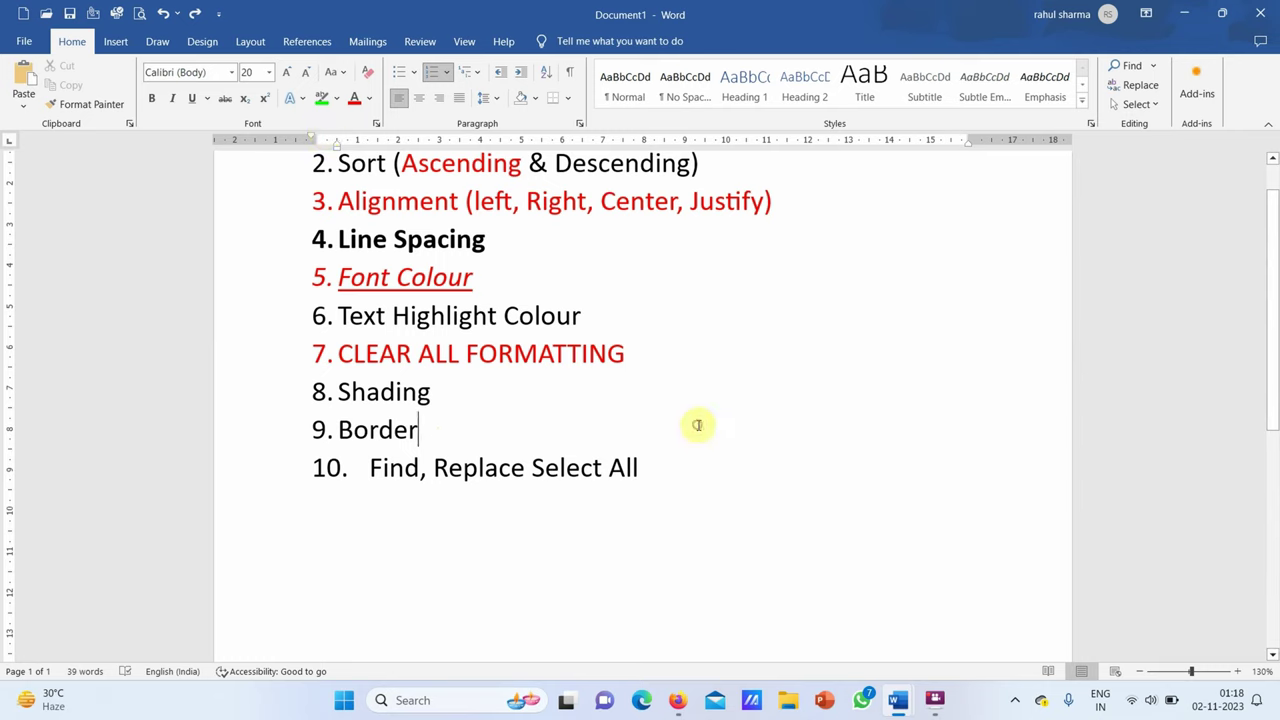
key(ctrl+n)
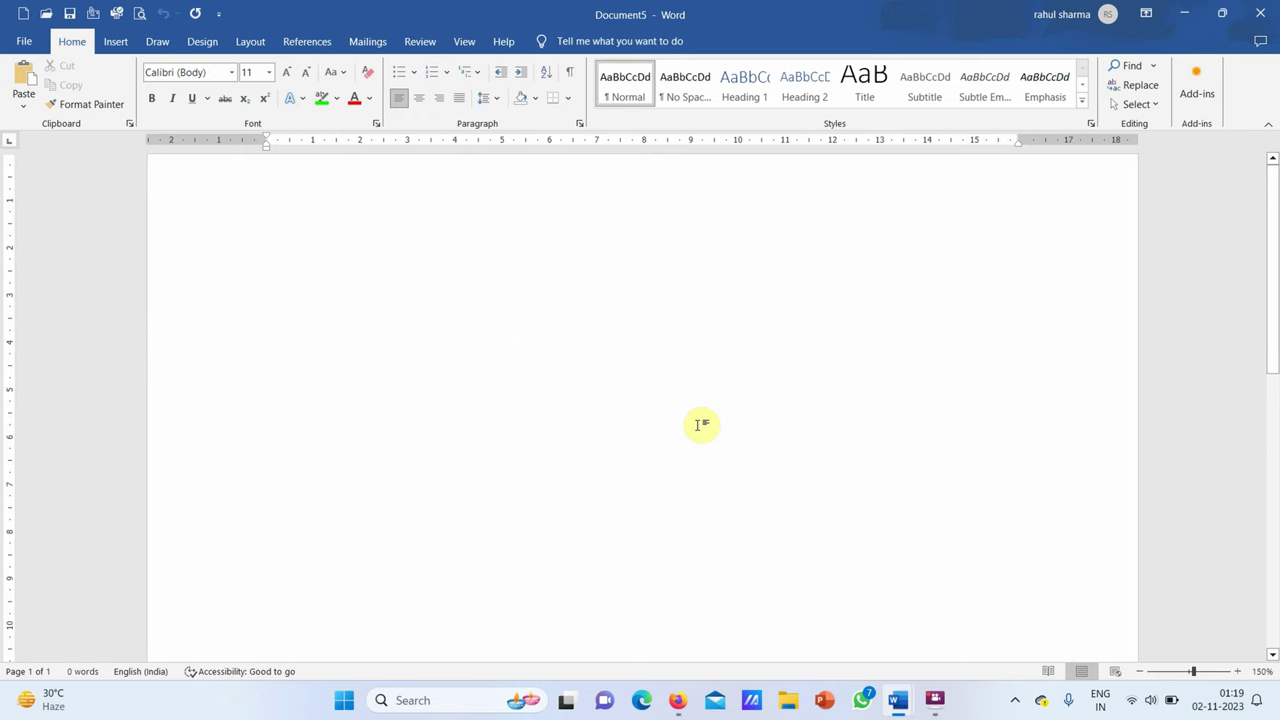
Generate =rand() sample paragraphs, shade the second yellow, then start another document with =rand().
text(=rand())
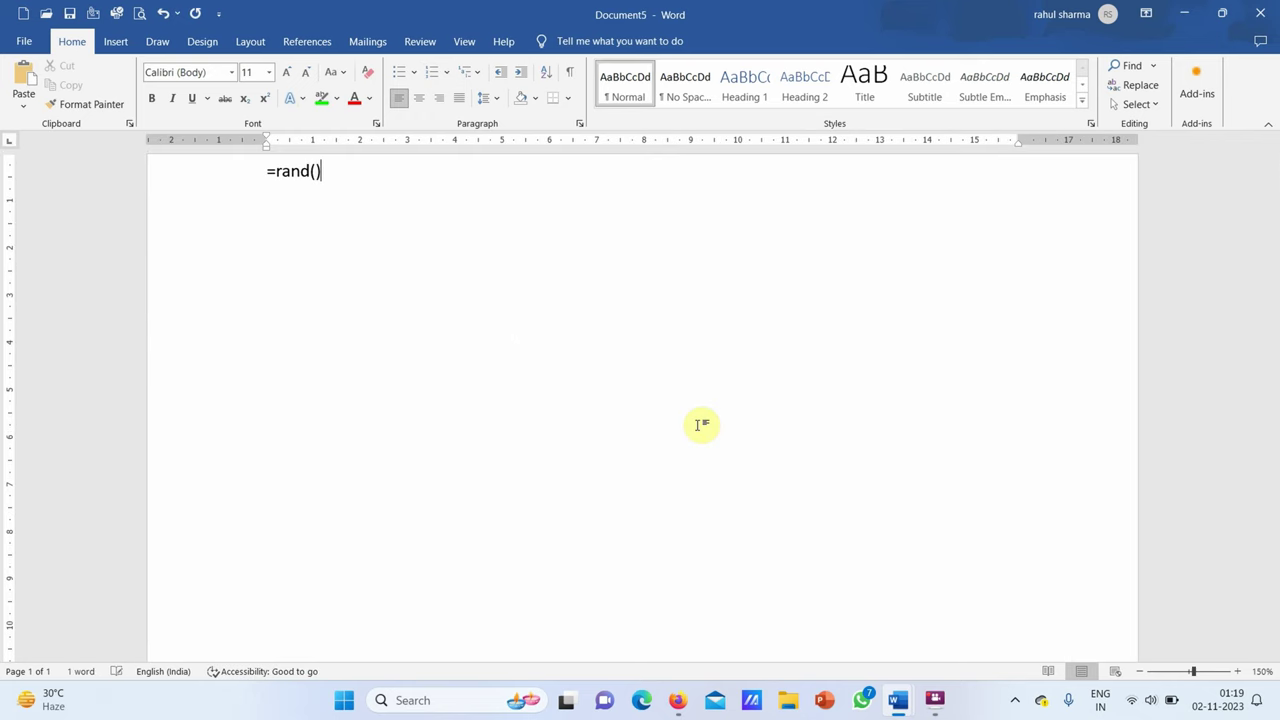
key(Return)
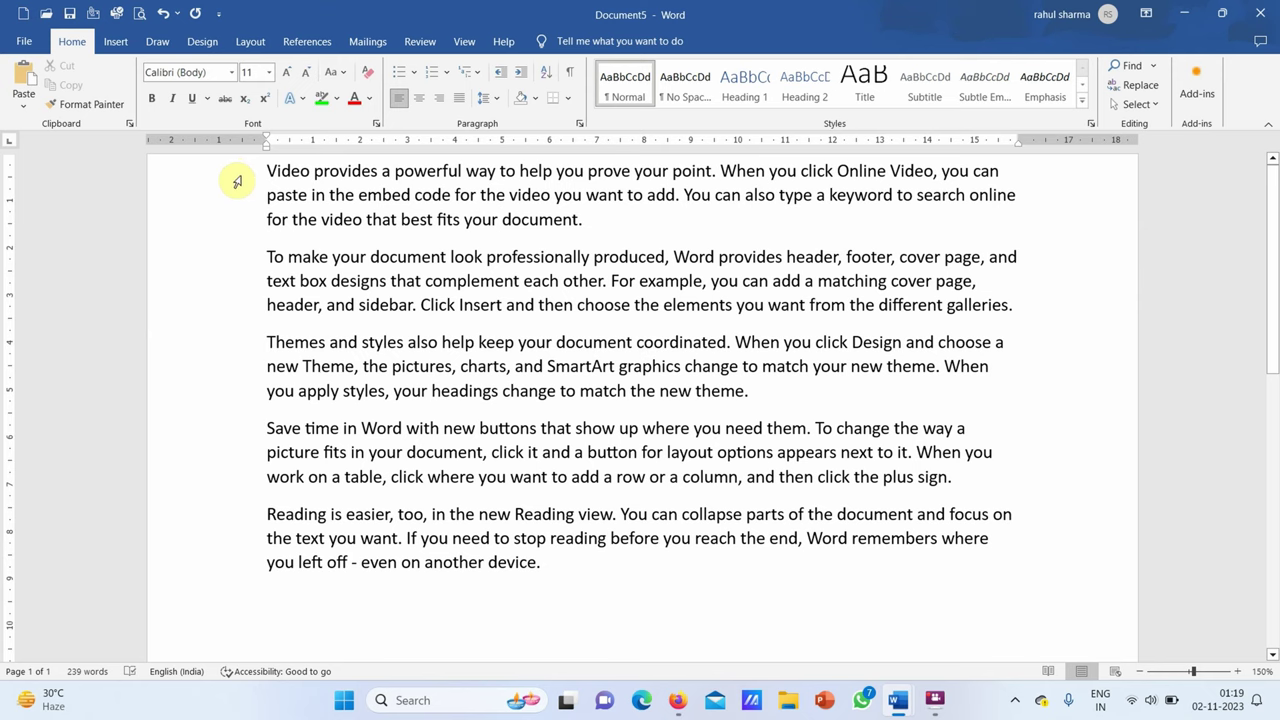
drag(463, 172, 550, 220)
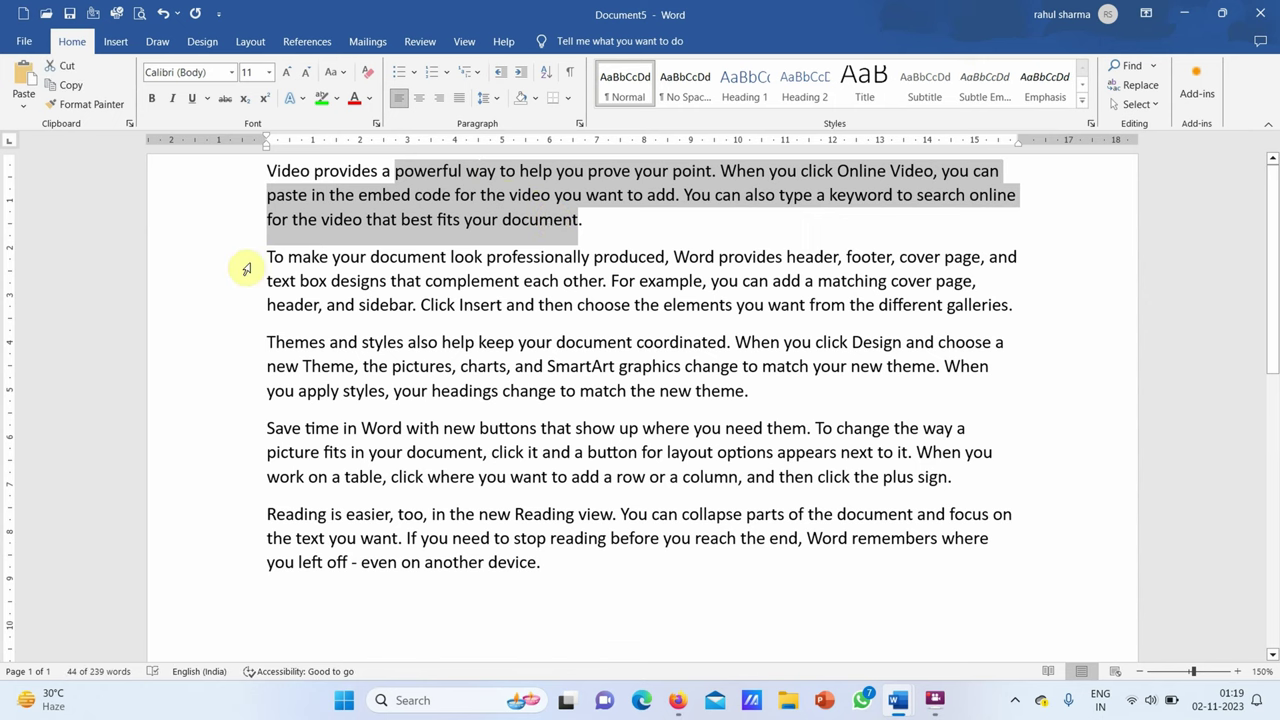
drag(243, 260, 260, 321)
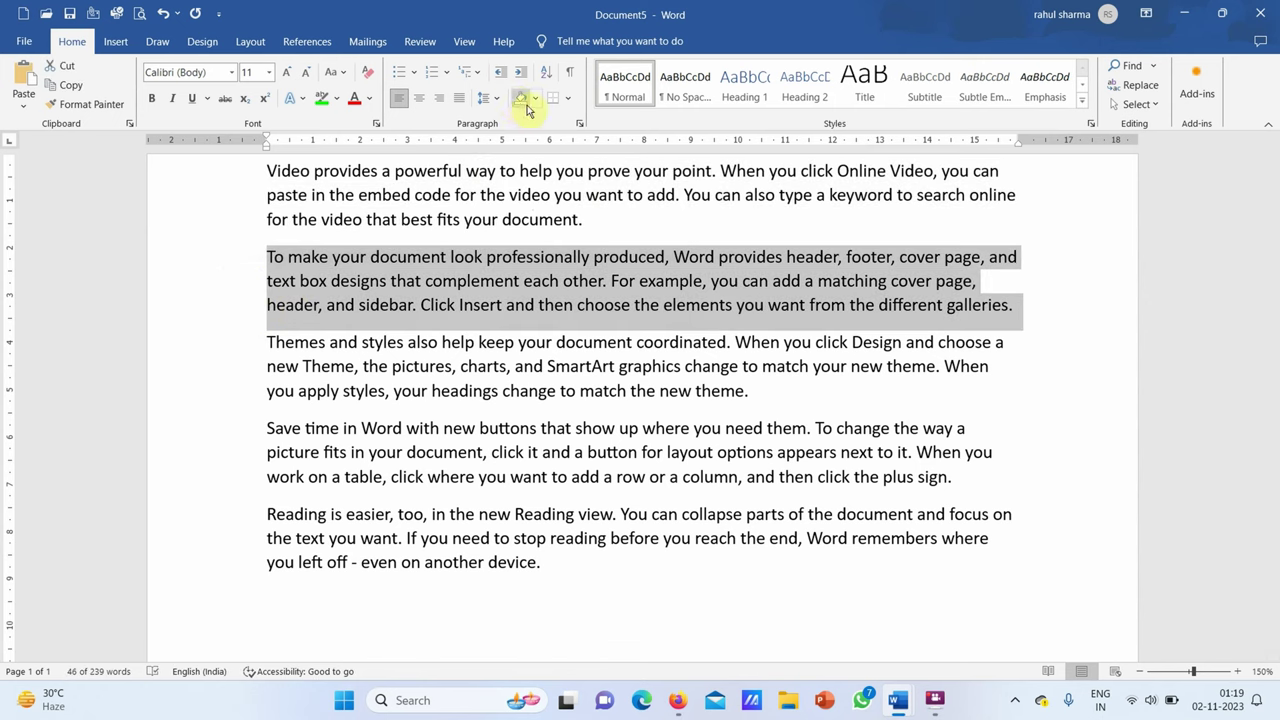
click(537, 104)
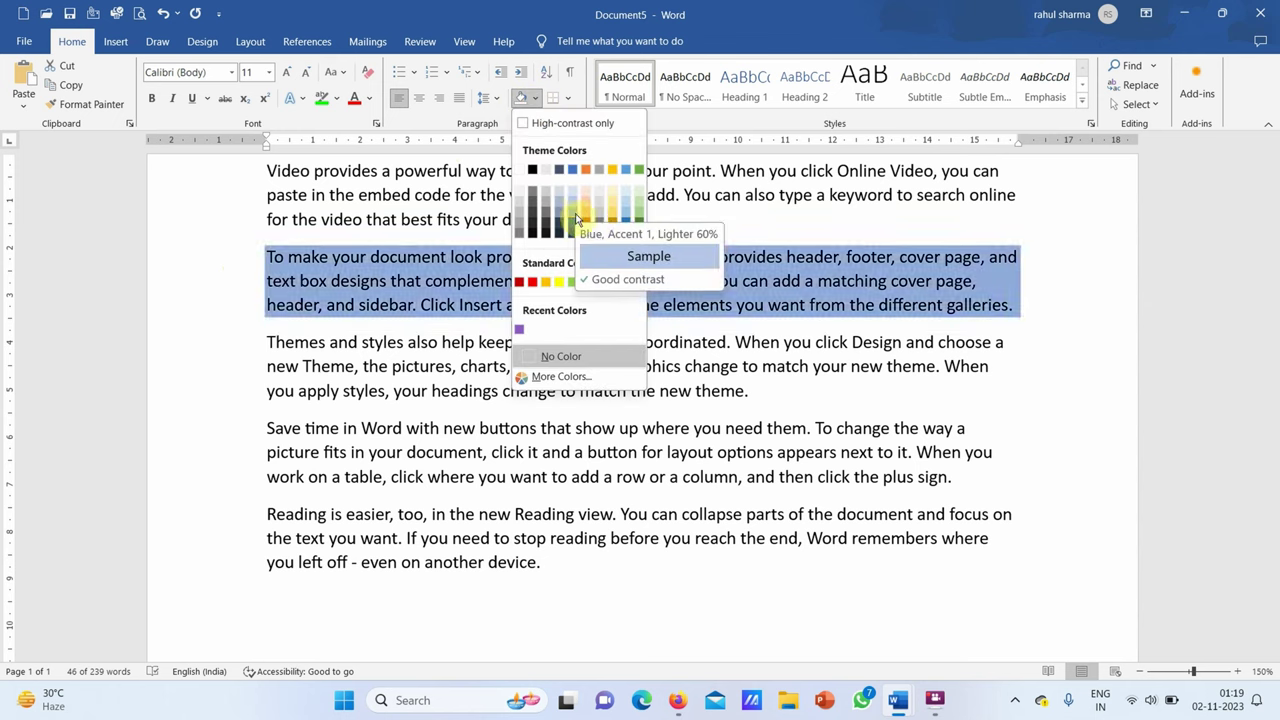
click(563, 286)
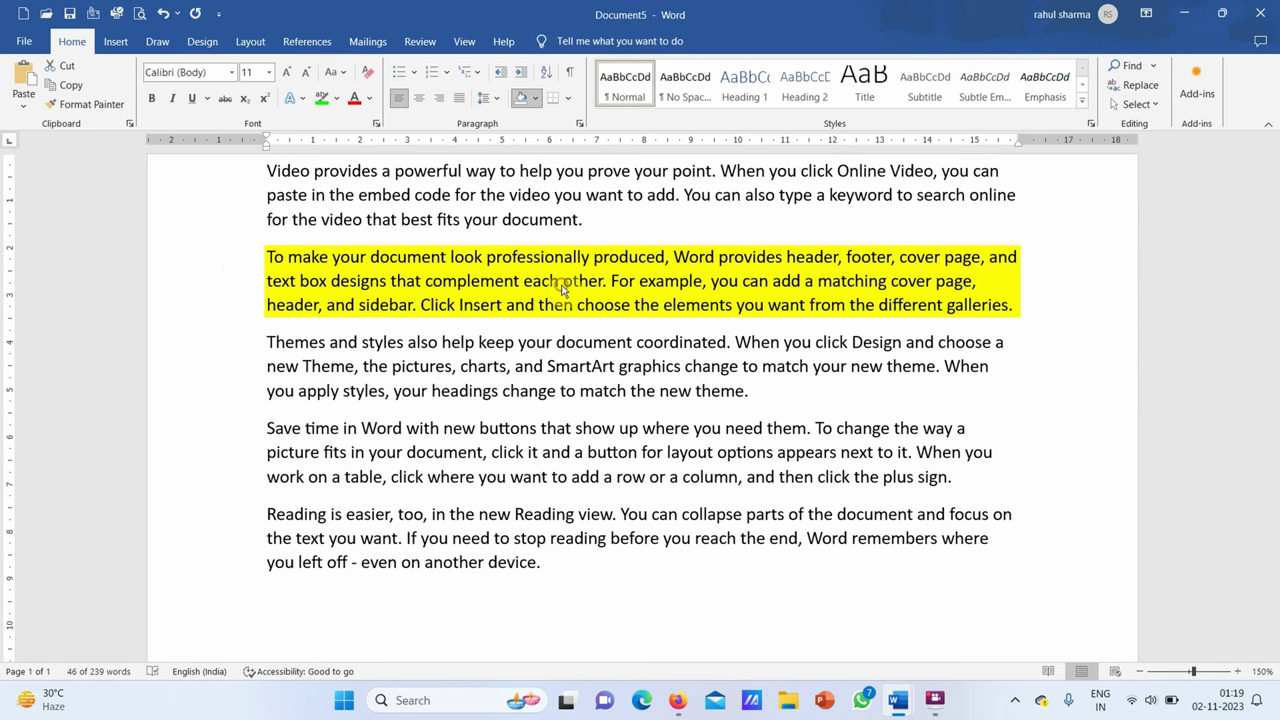
click(544, 366)
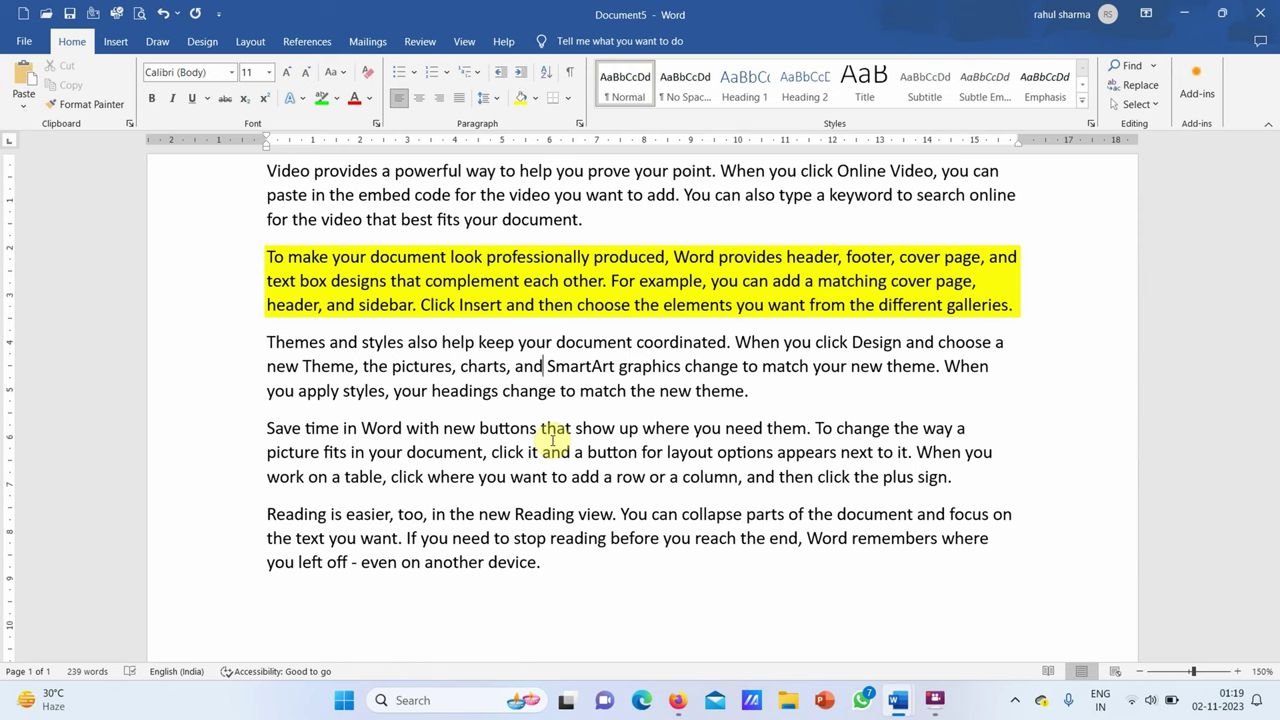
key(ctrl+n)
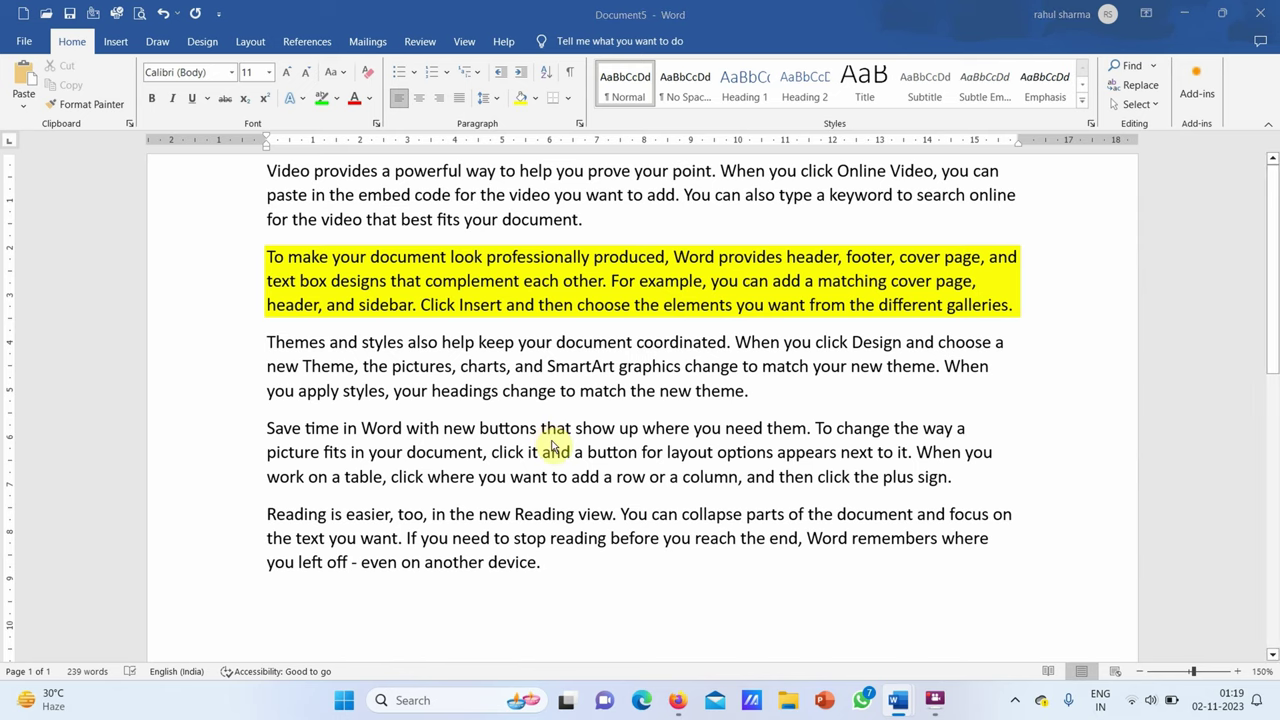
text(=ran)
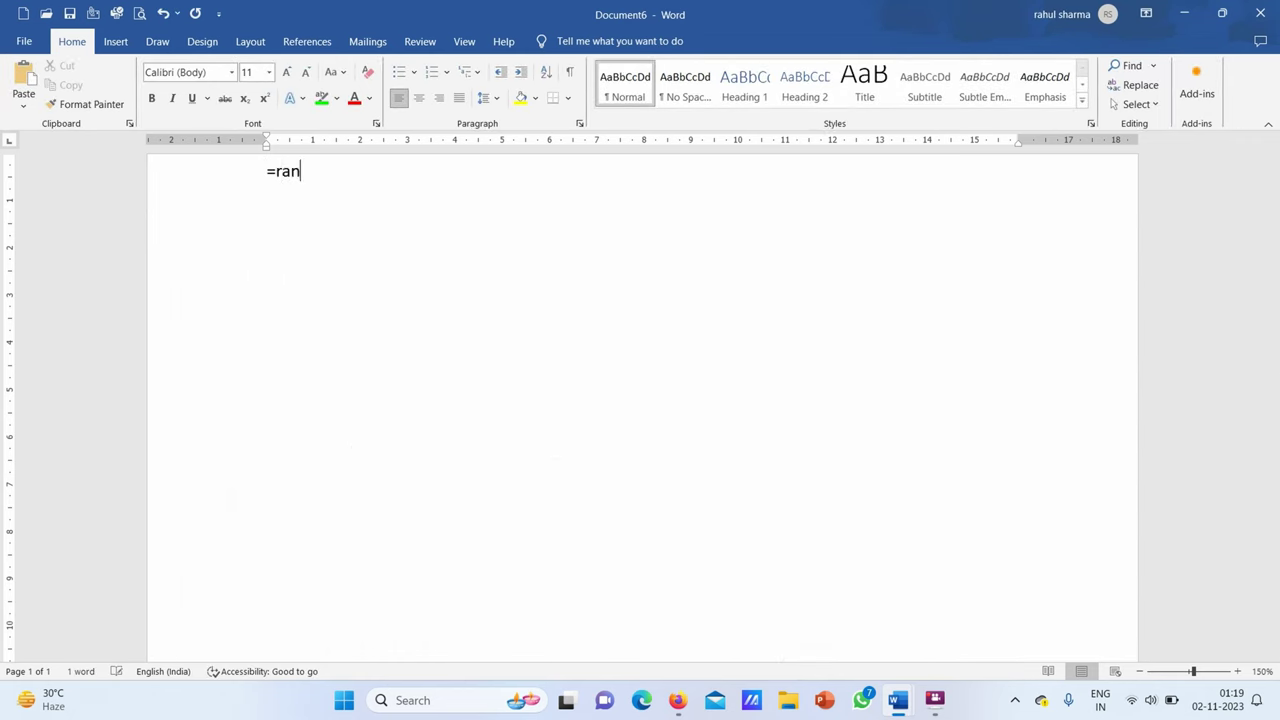
text(d())
Expand =rand() into sample paragraphs and highlight the second paragraph yellow.
key(Return)
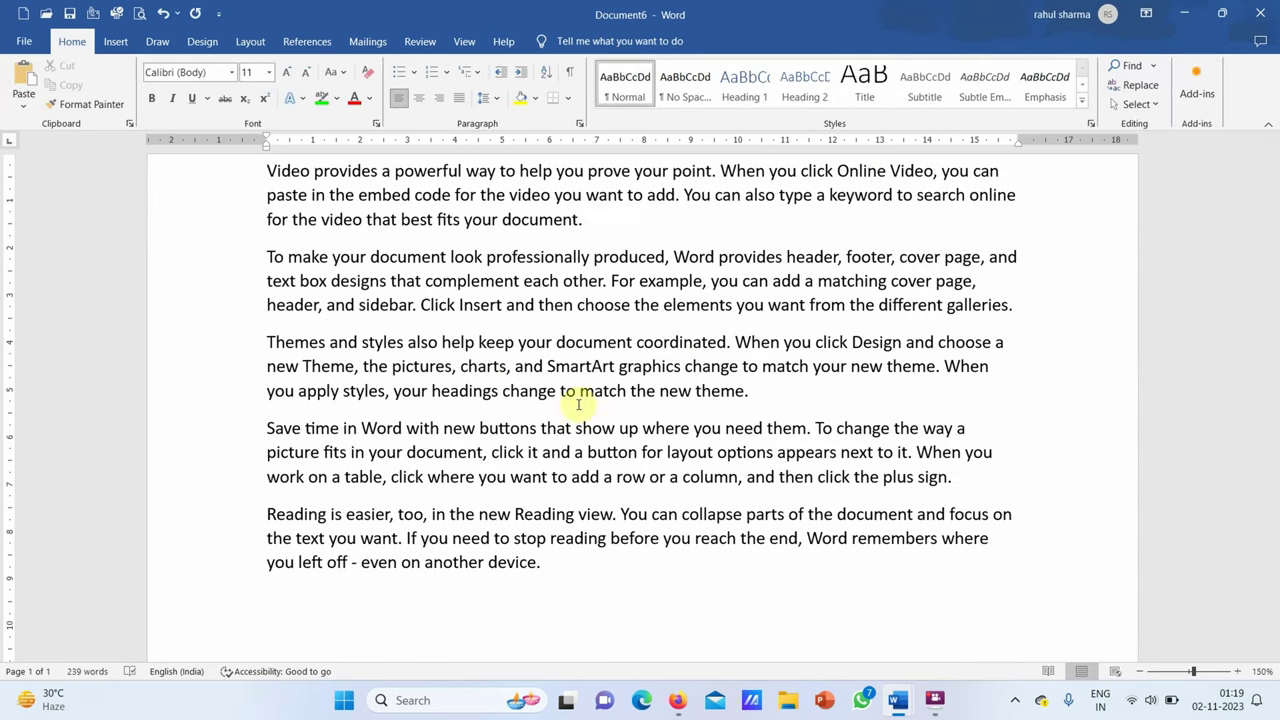
click(234, 259)
click(234, 259)
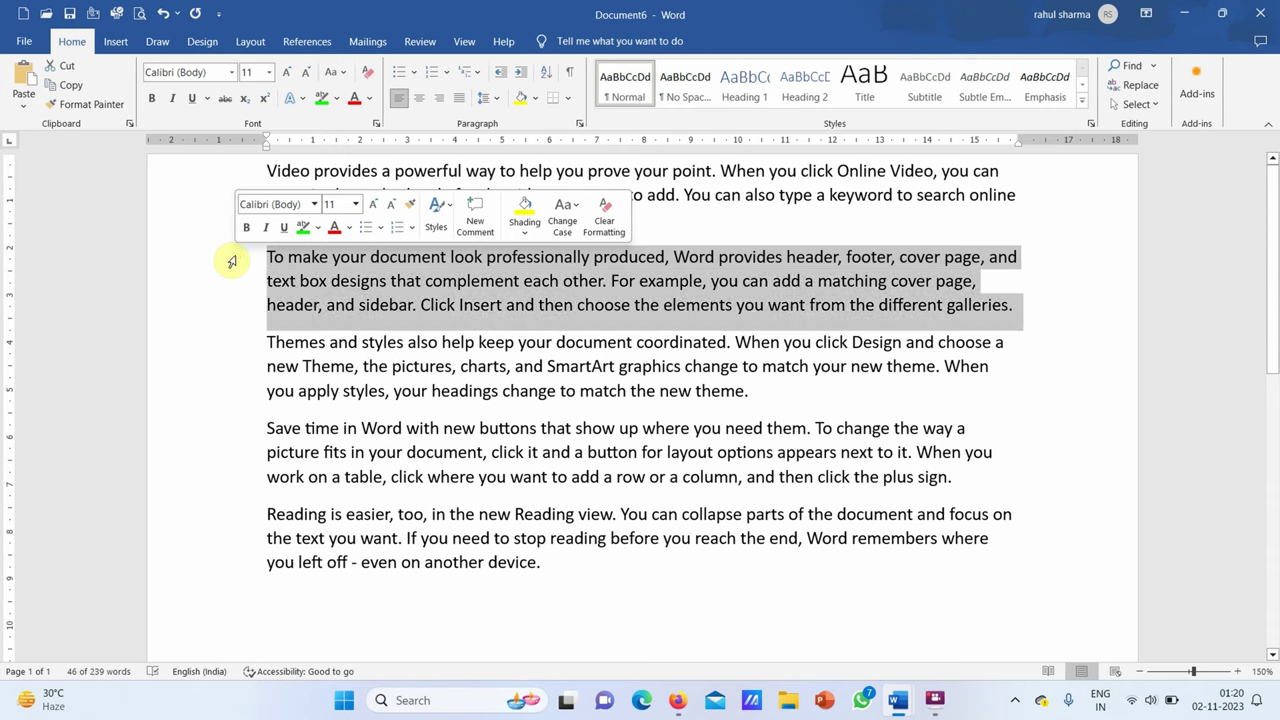
click(337, 99)
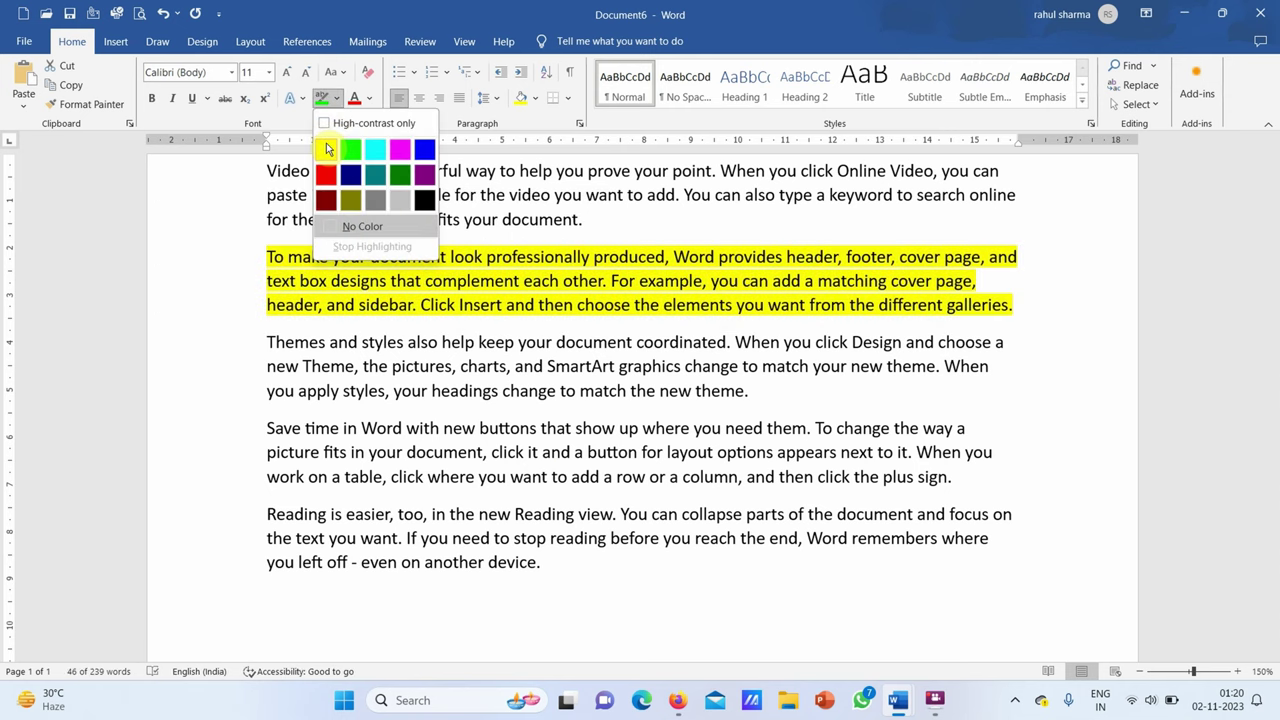
click(325, 149)
click(485, 477)
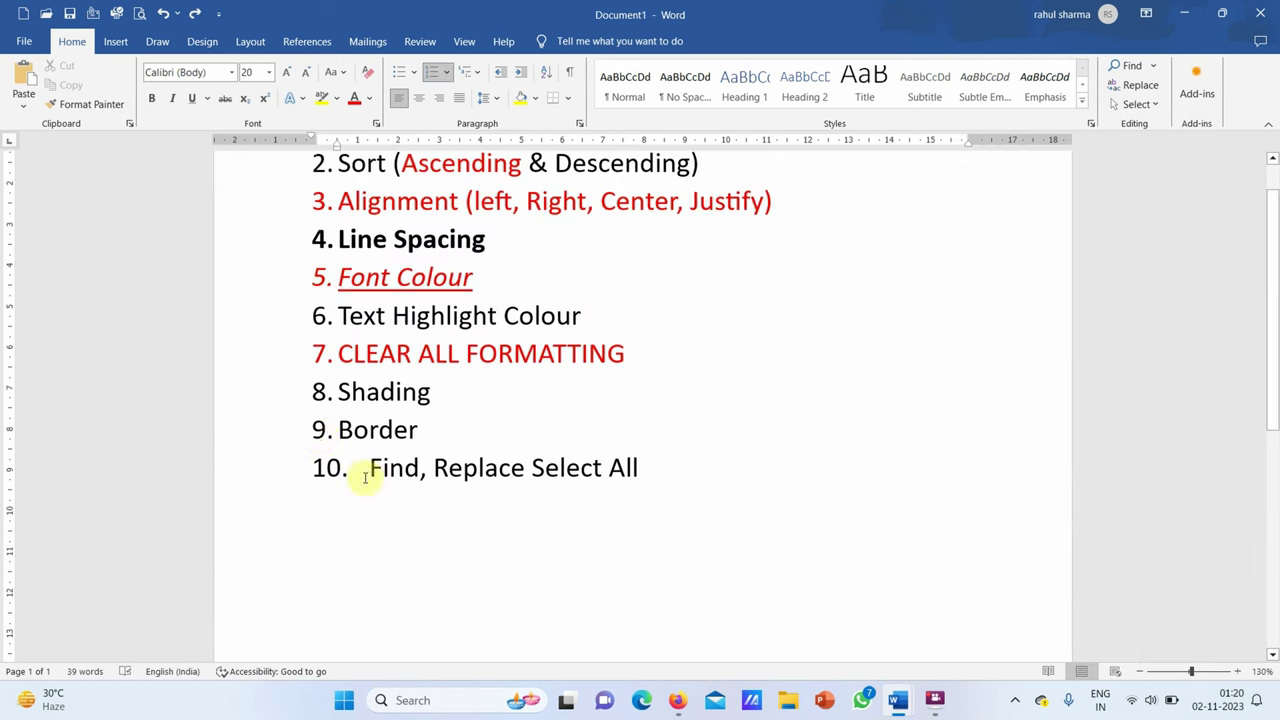
scroll(437, 486, up, 1)
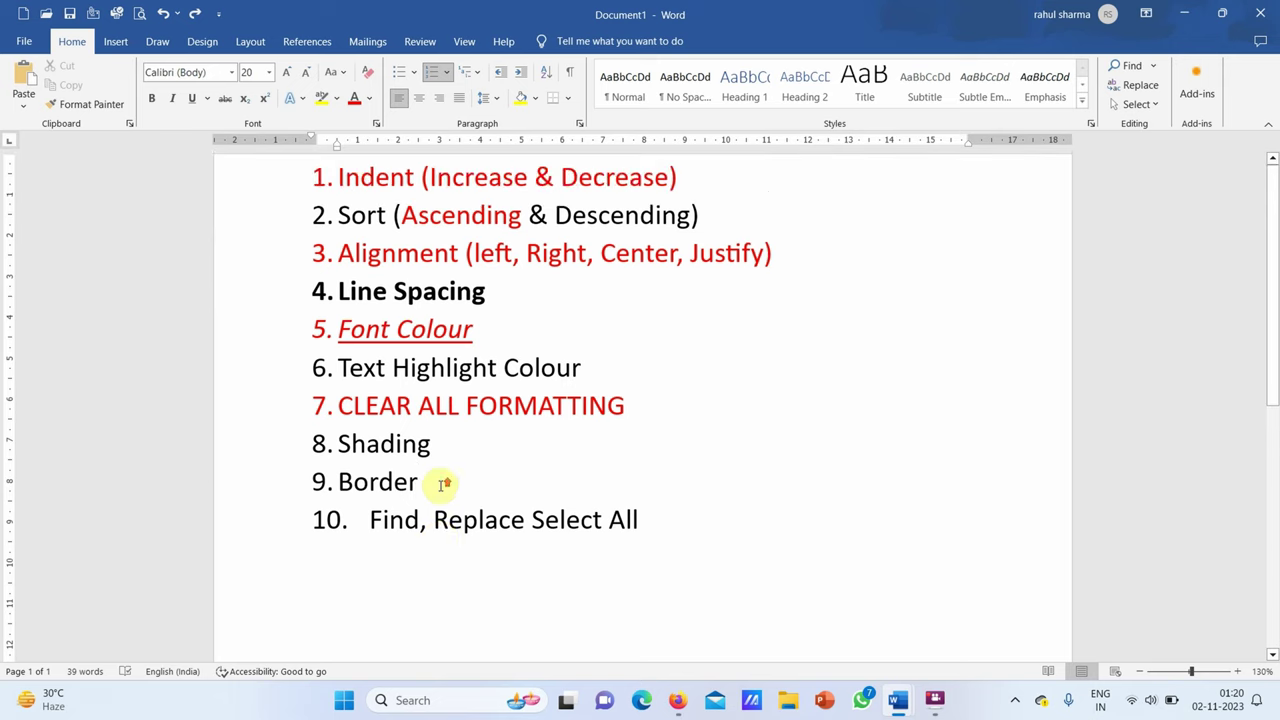
scroll(443, 485, down, 1)
scroll(443, 485, up, 1)
click(445, 484)
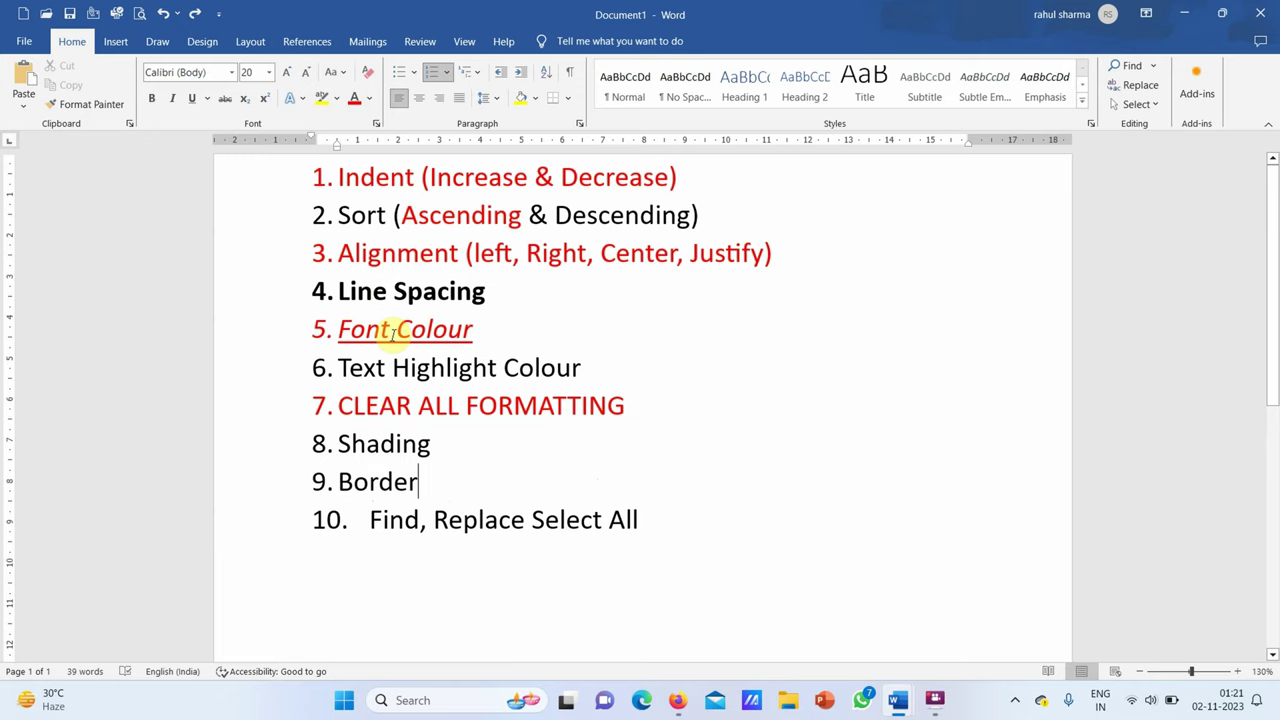
Create a new document with two =rand(2) paragraphs and a blank line above 'Video'.
key(ctrl+n)
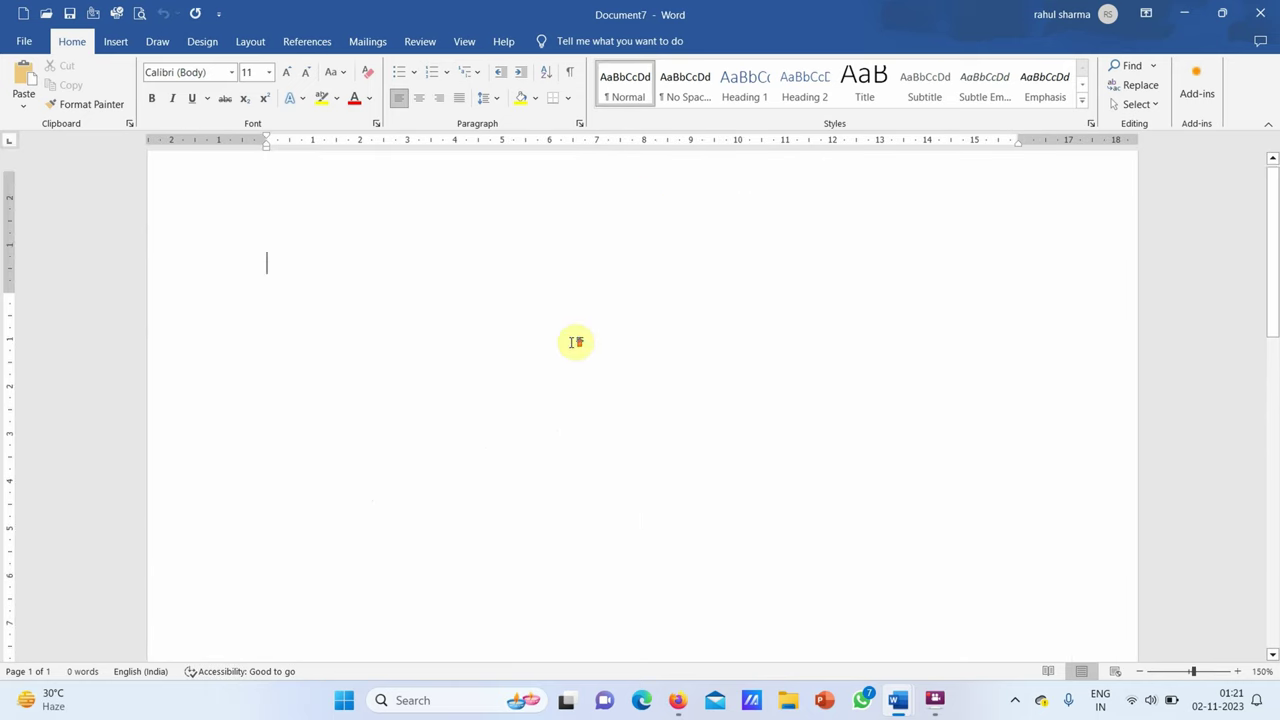
text(=)
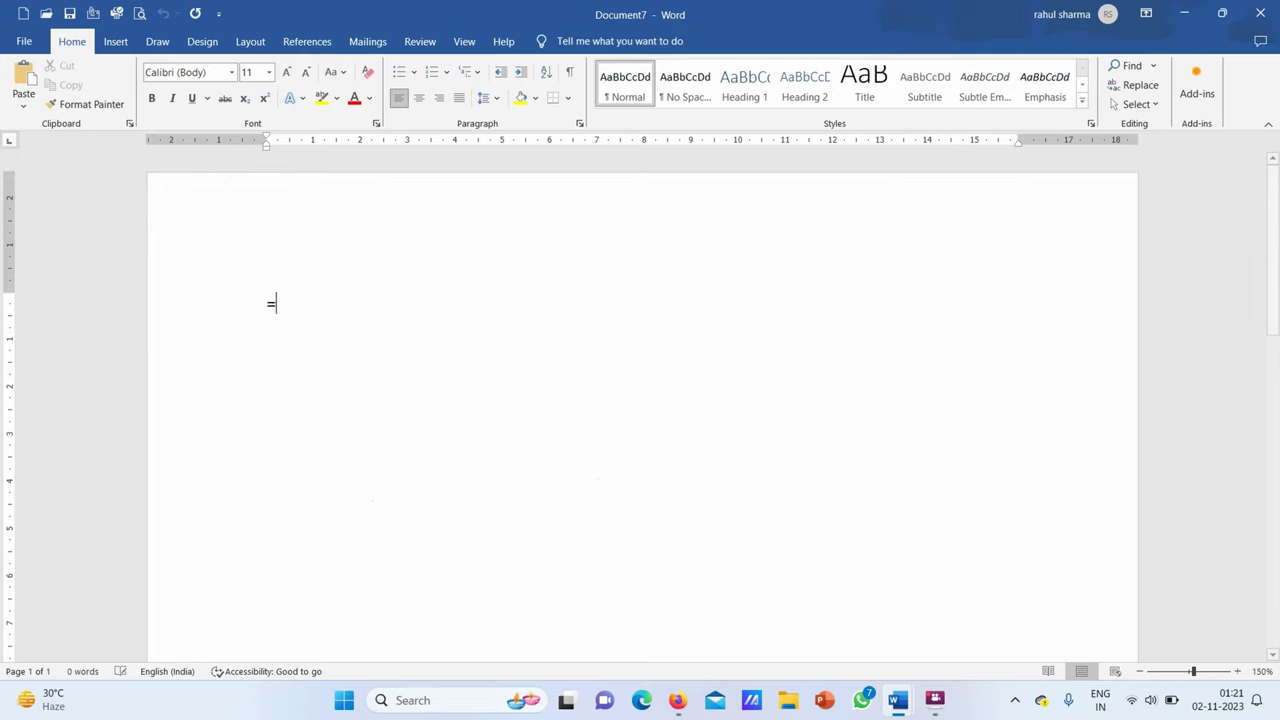
text(rand()
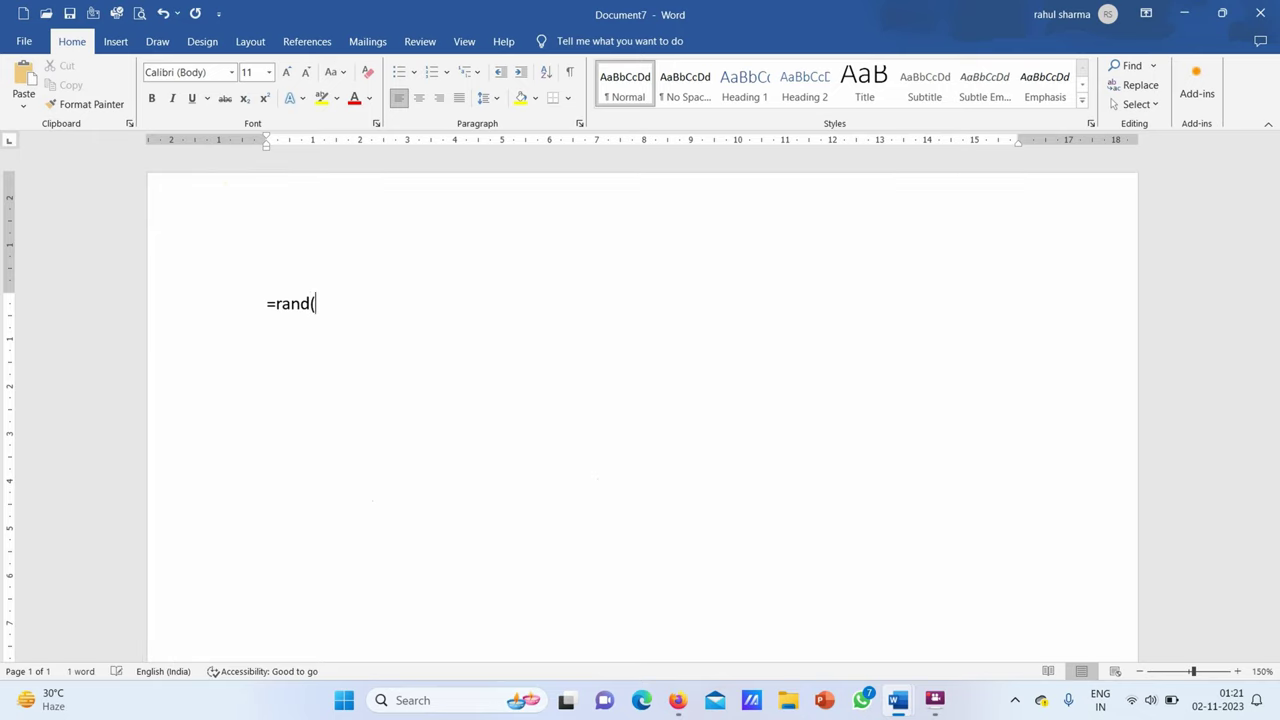
text(2))
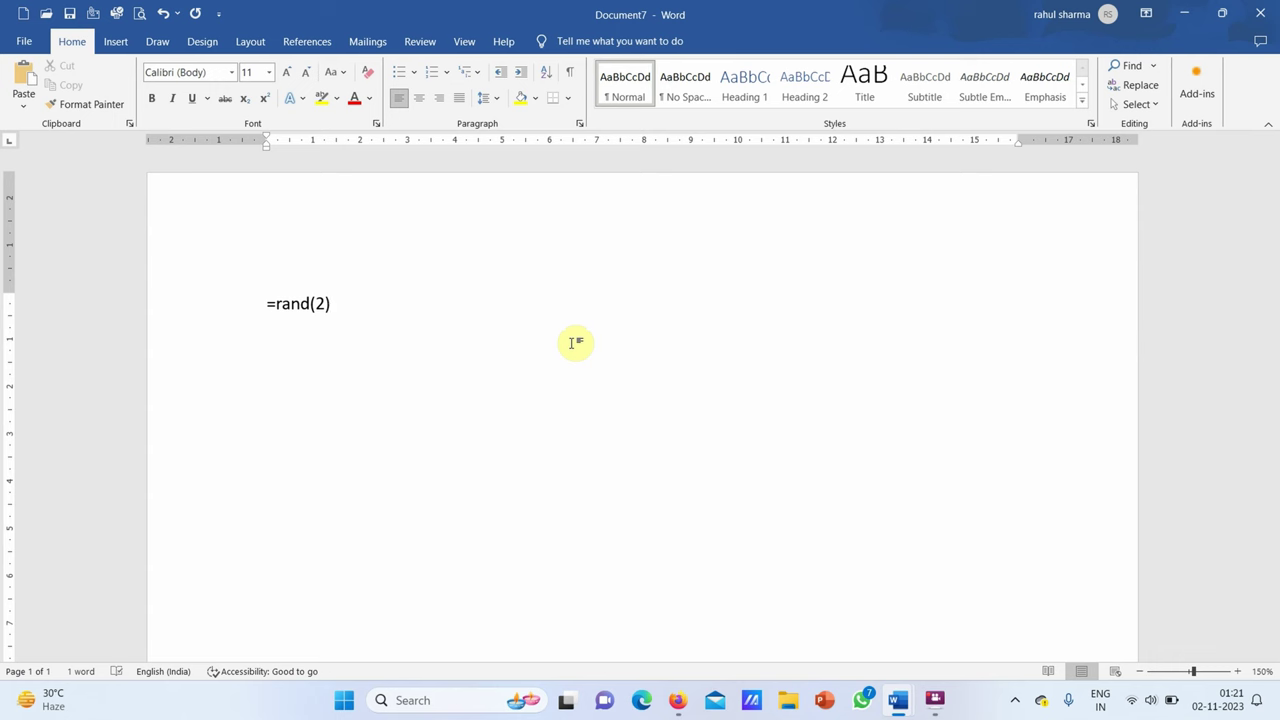
key(Return)
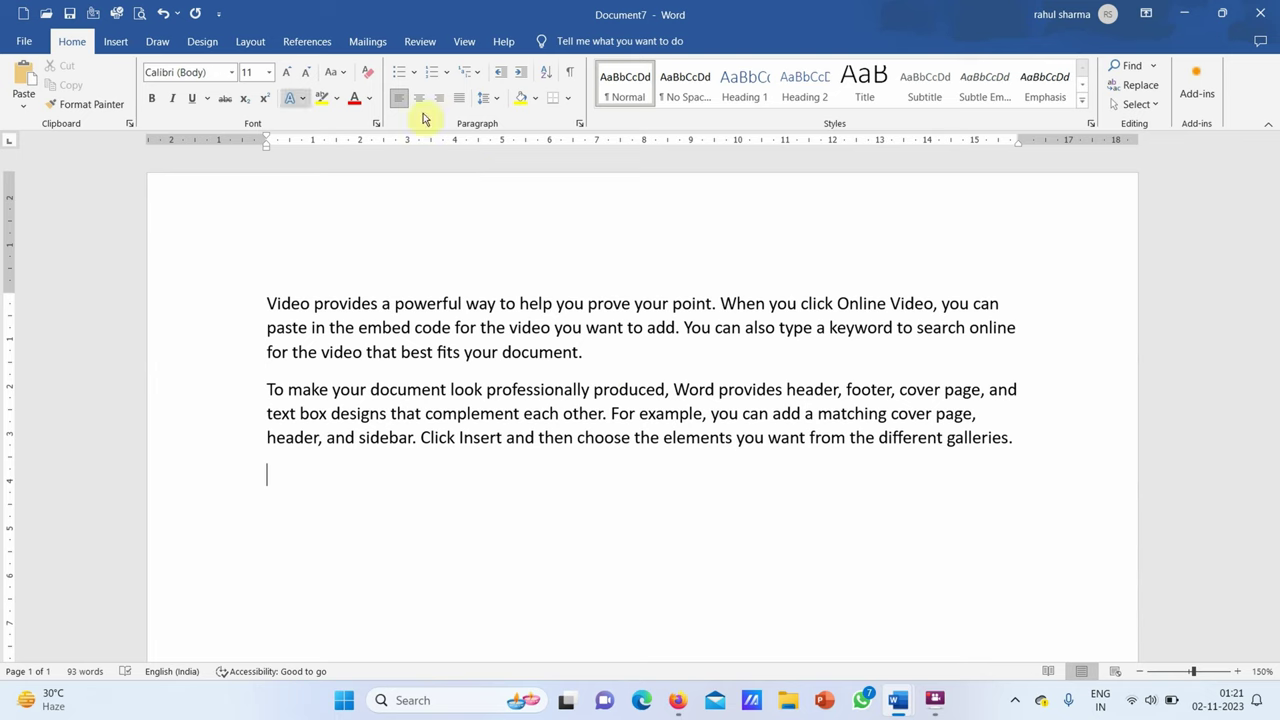
click(568, 98)
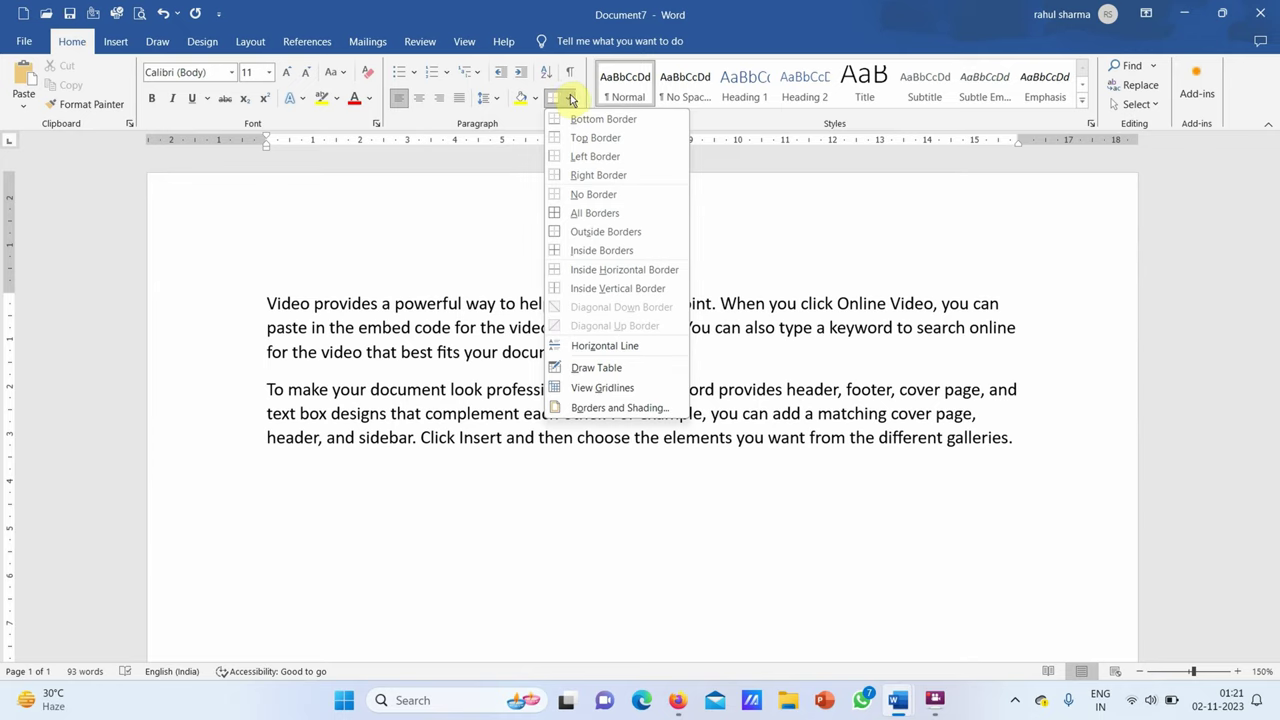
click(365, 393)
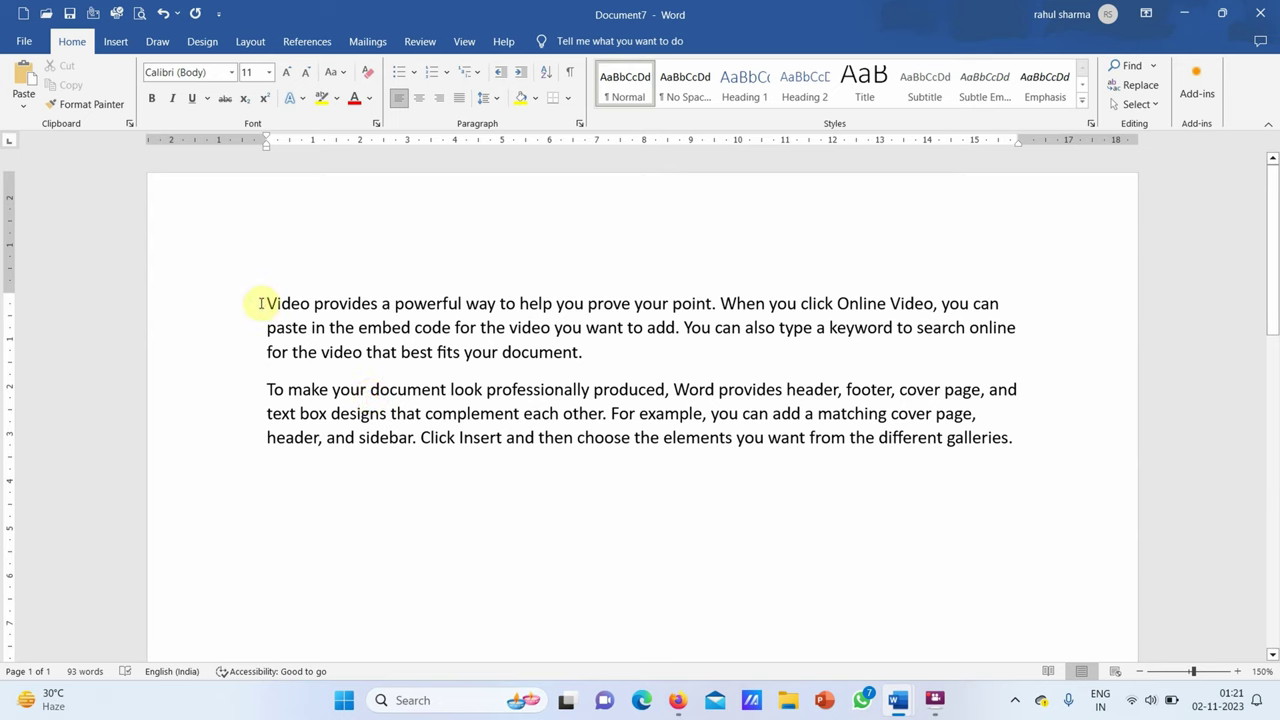
click(262, 303)
key(Return)
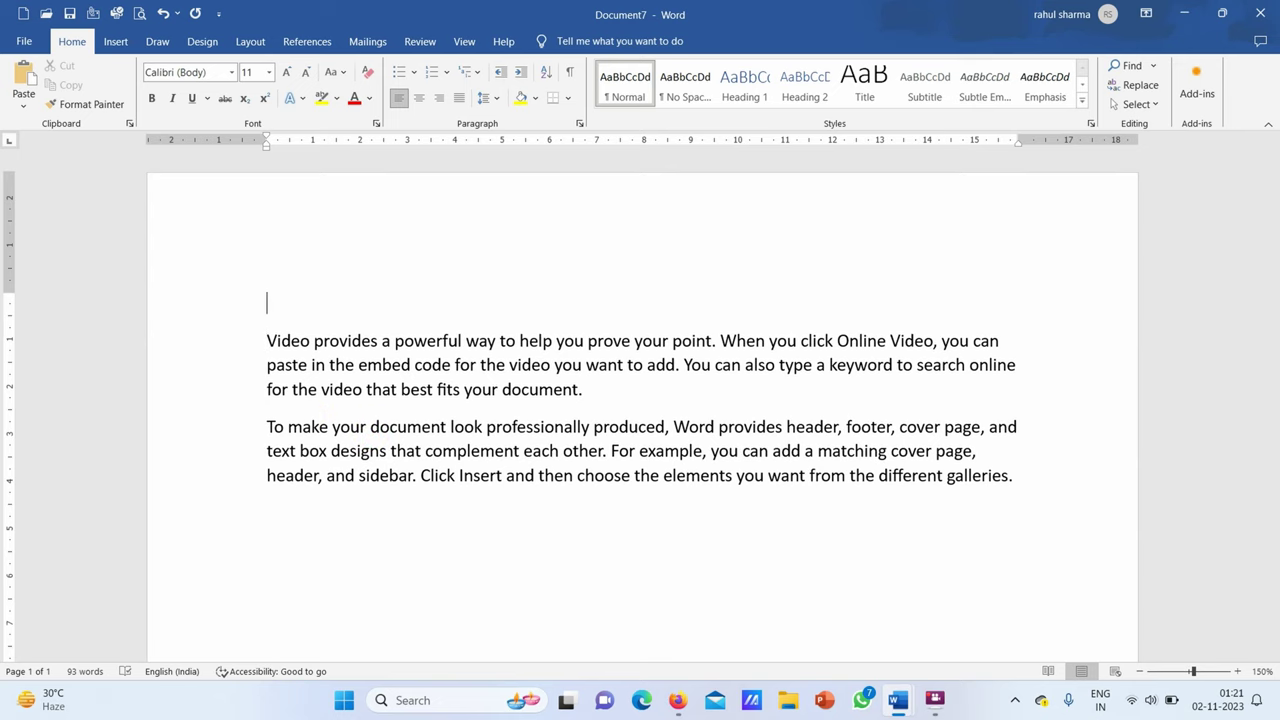
Type the centred heading 'Microsoft Word' and enclose it in an outside box border.
text(Micro)
text(soft Word)
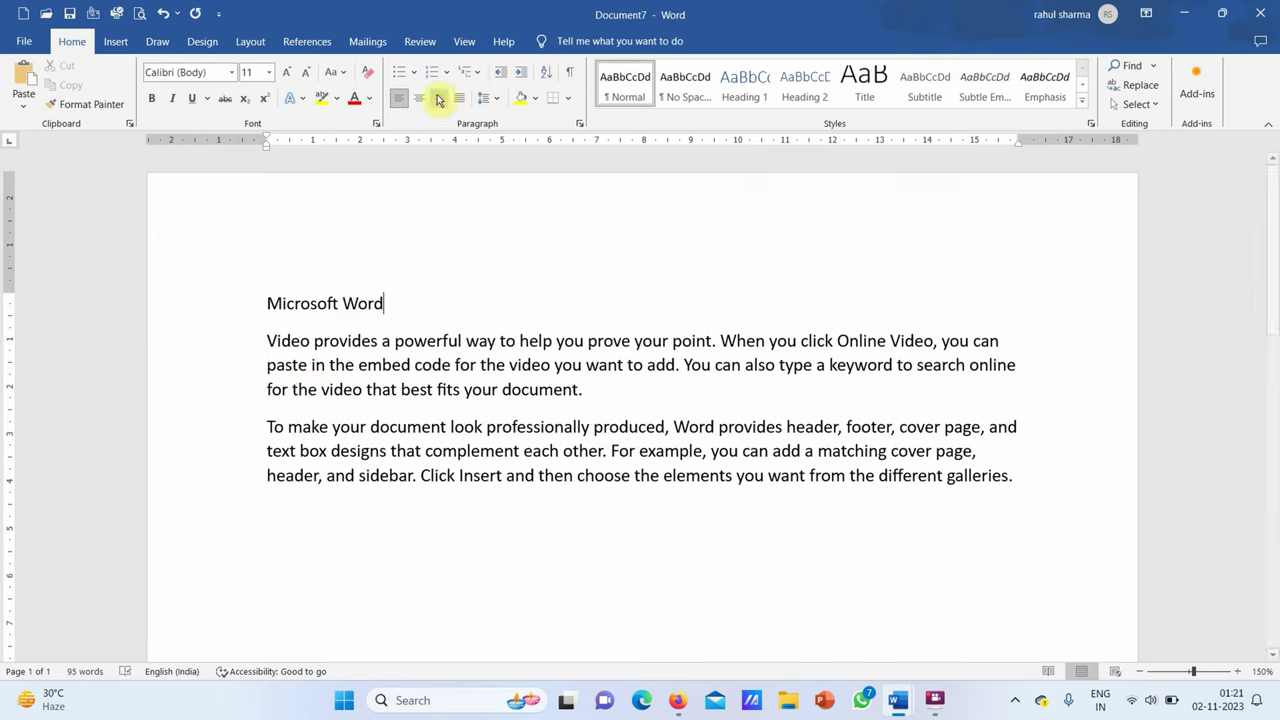
click(419, 97)
click(246, 308)
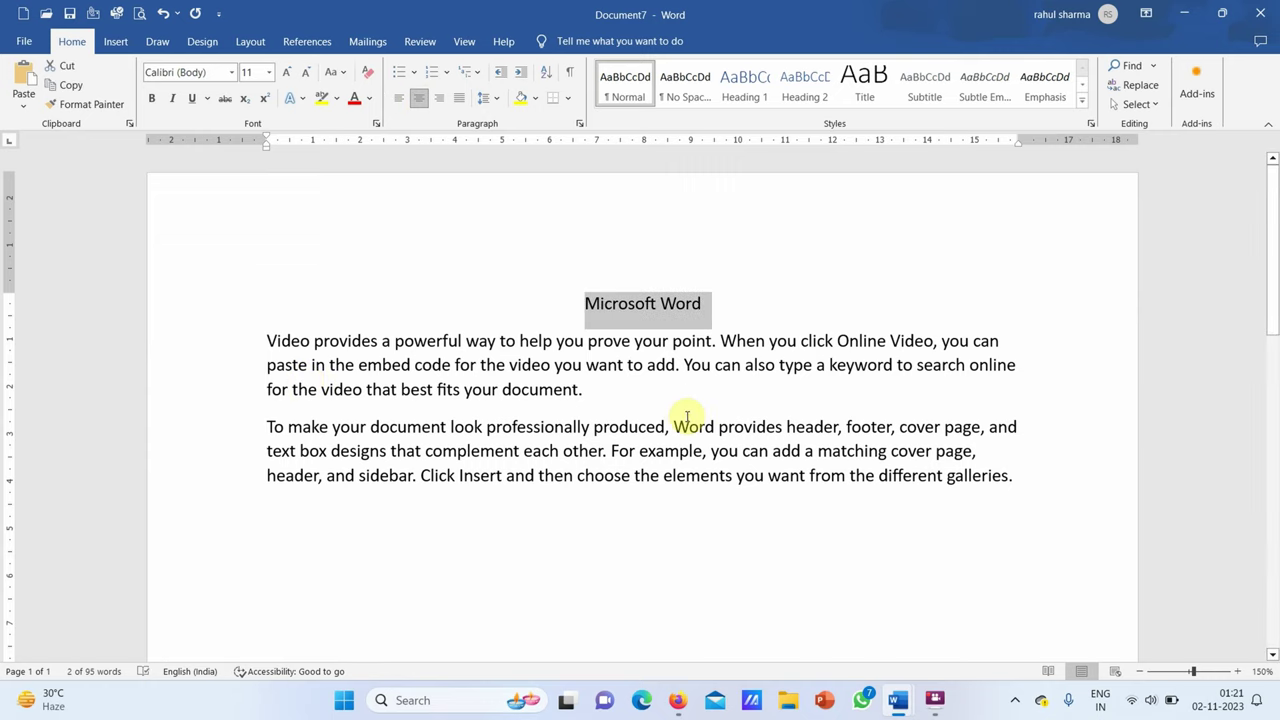
click(570, 98)
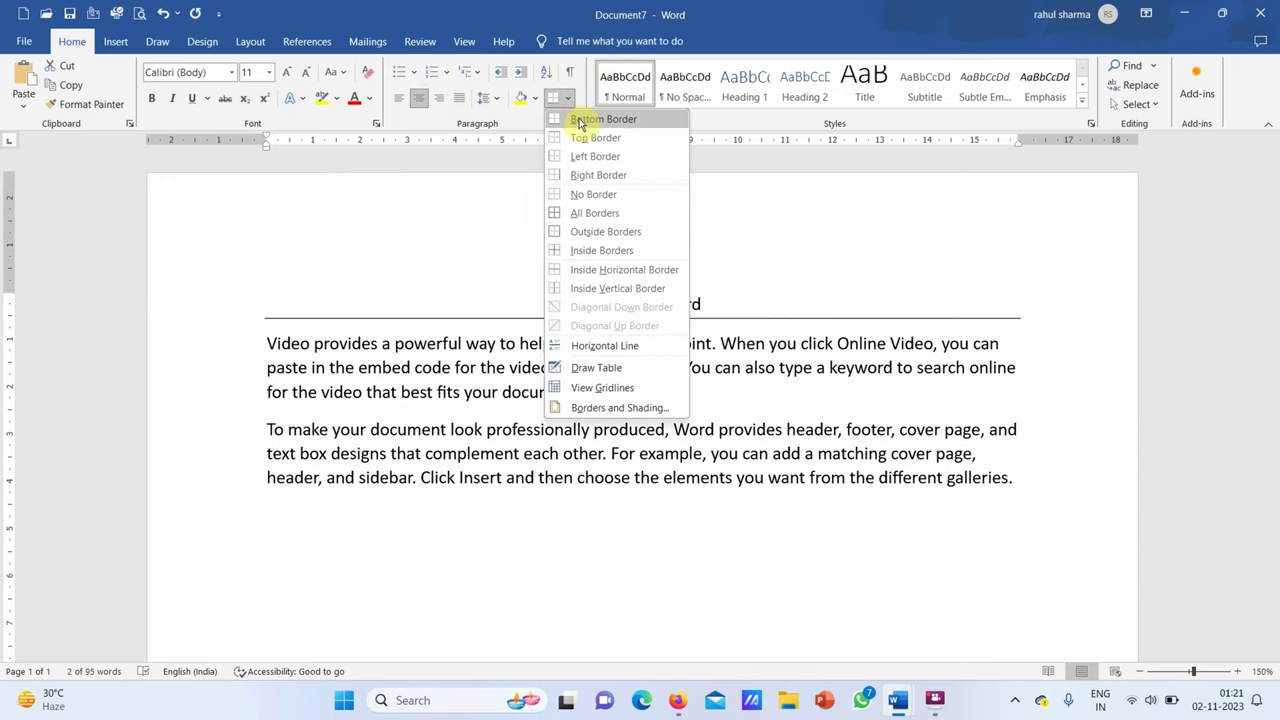
click(579, 121)
click(568, 98)
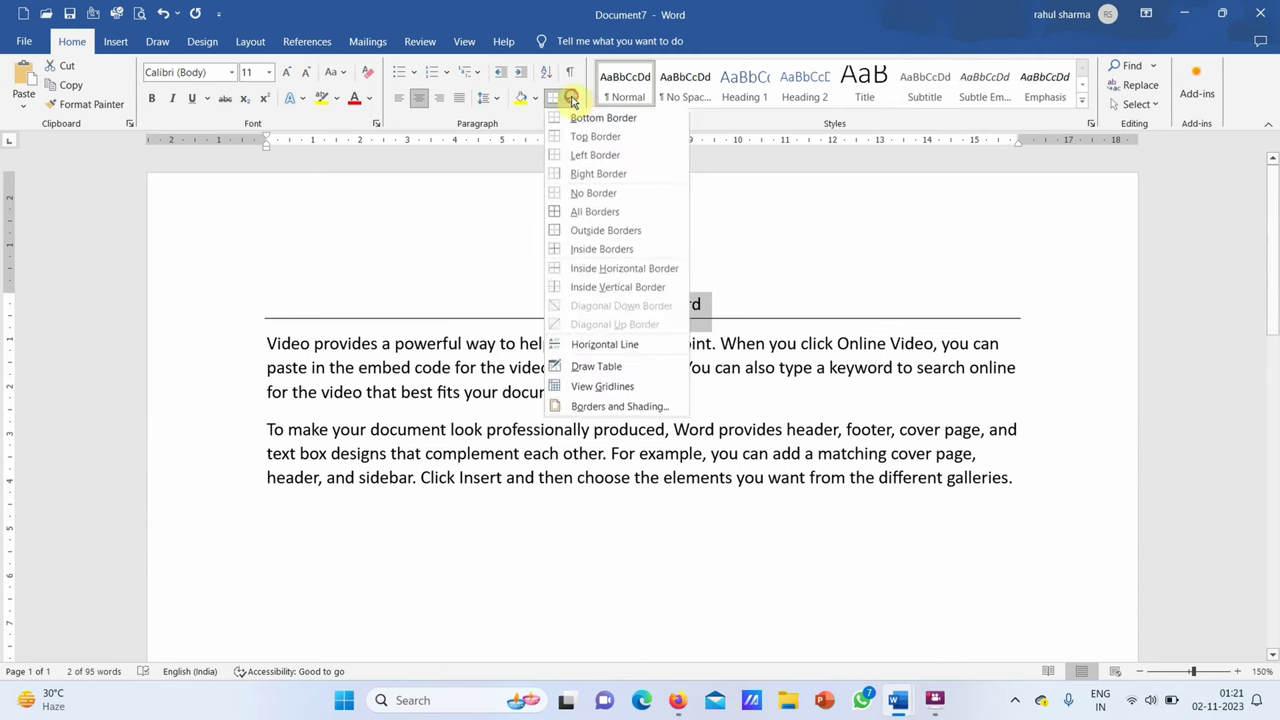
click(582, 143)
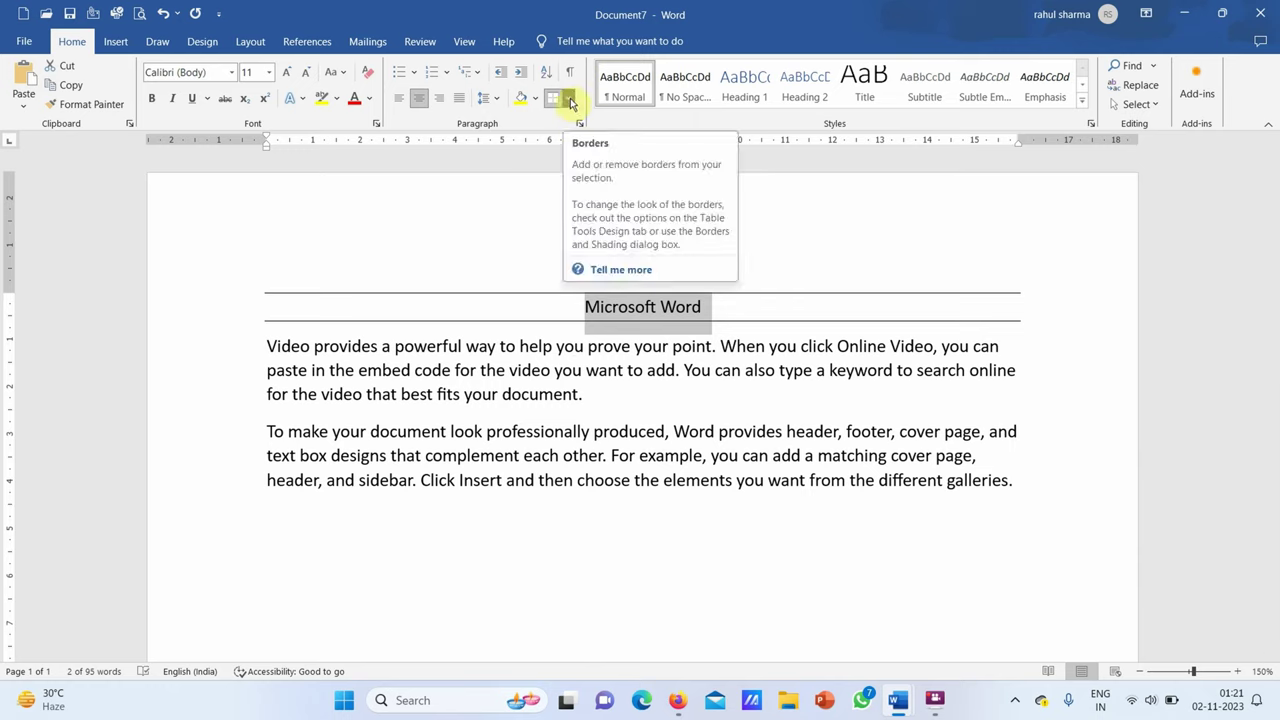
click(570, 100)
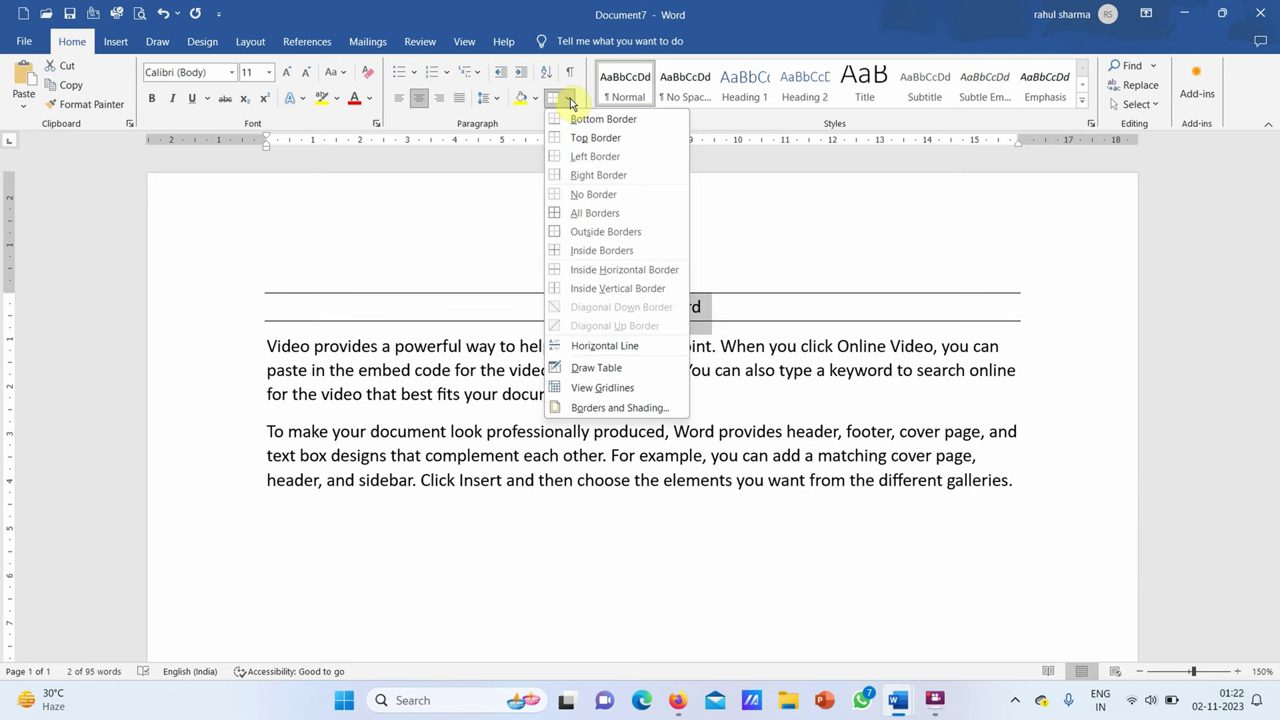
click(578, 236)
click(719, 345)
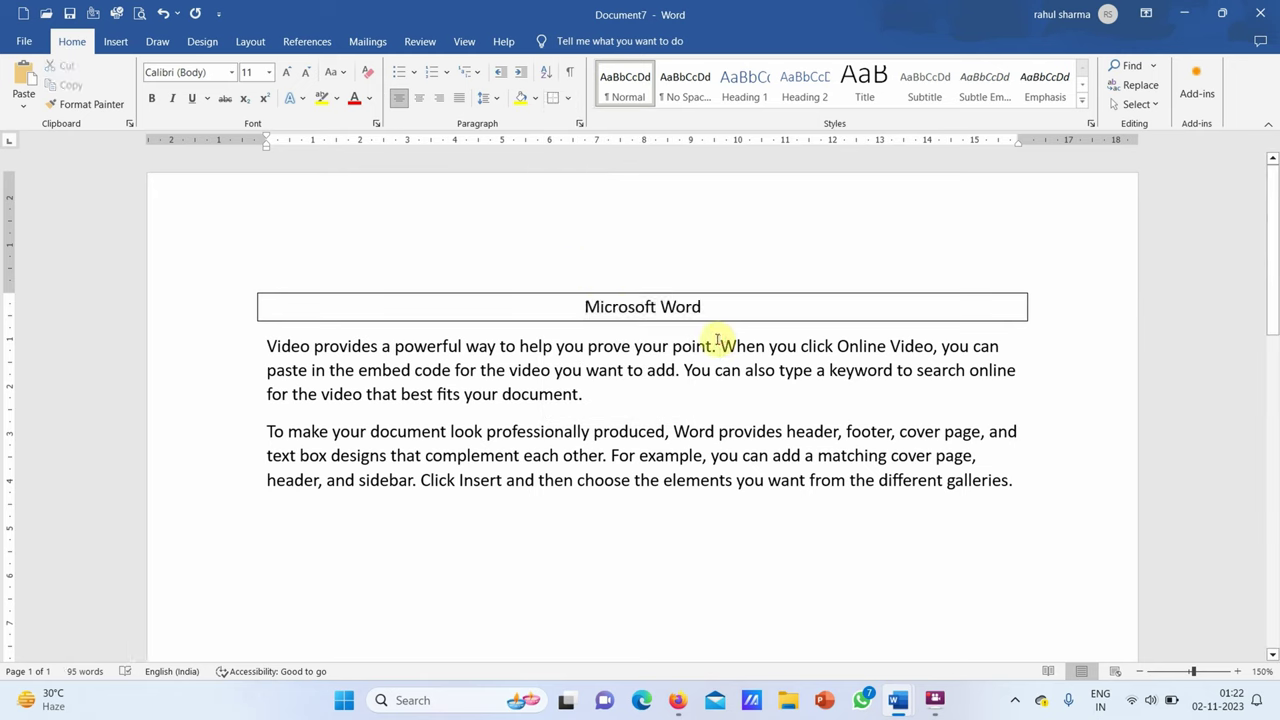
Change the heading's border to a thick 3 pt double-line style in Borders and Shading.
click(230, 312)
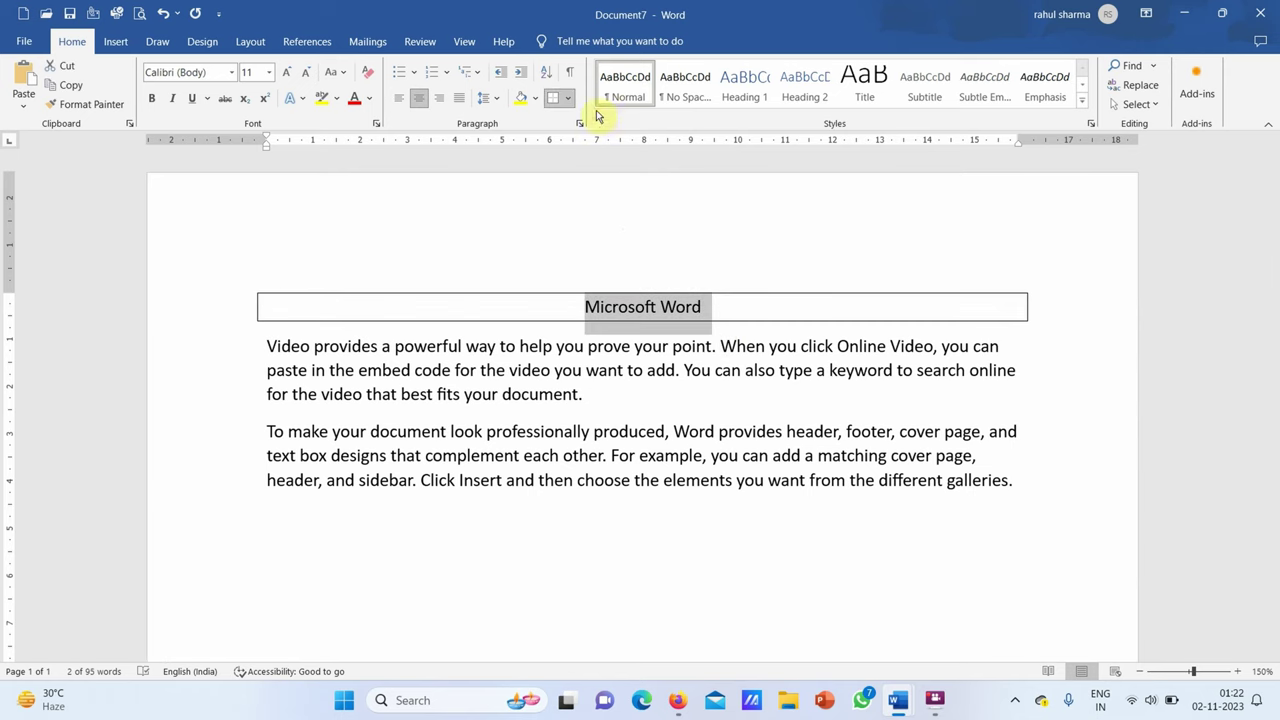
click(567, 97)
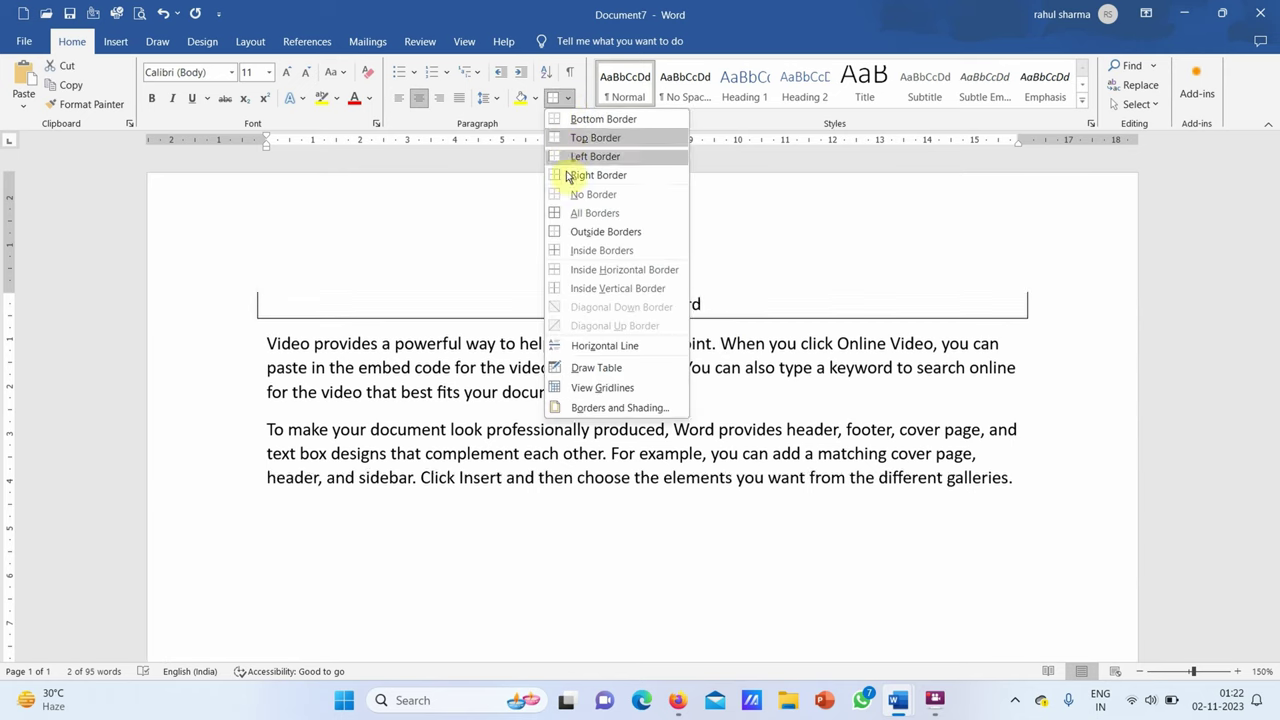
click(607, 410)
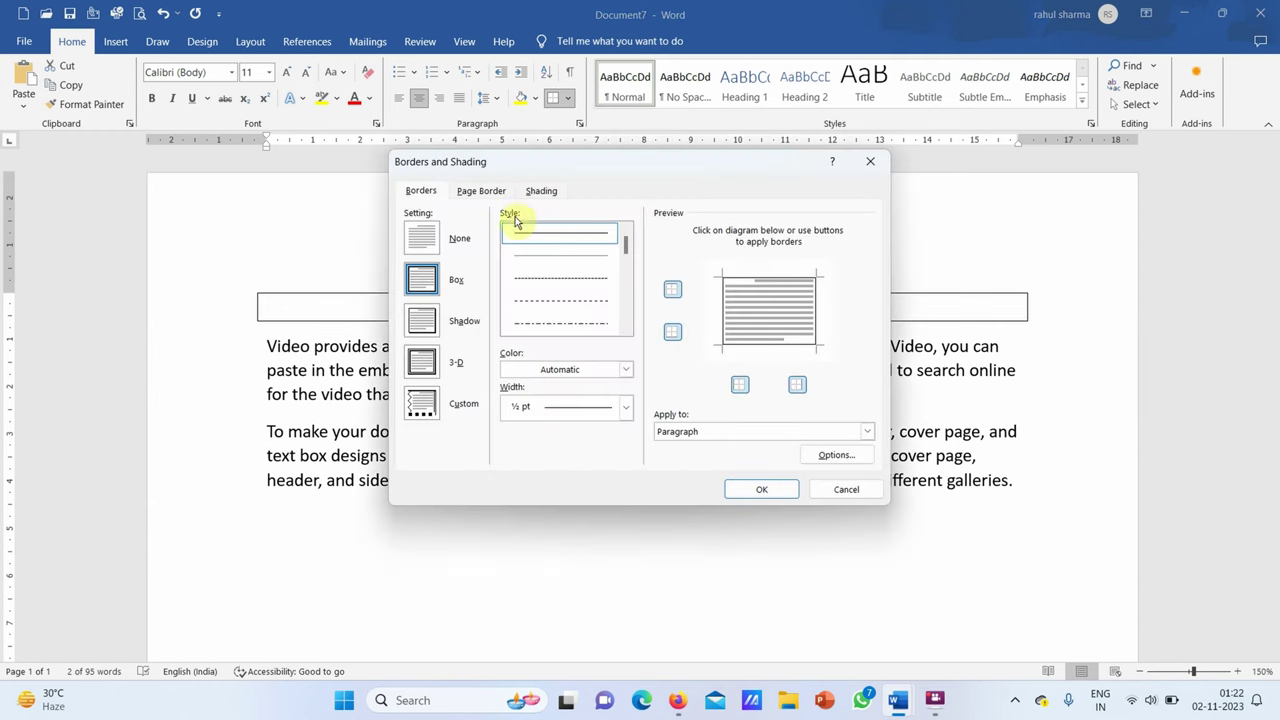
drag(625, 243, 626, 280)
click(565, 287)
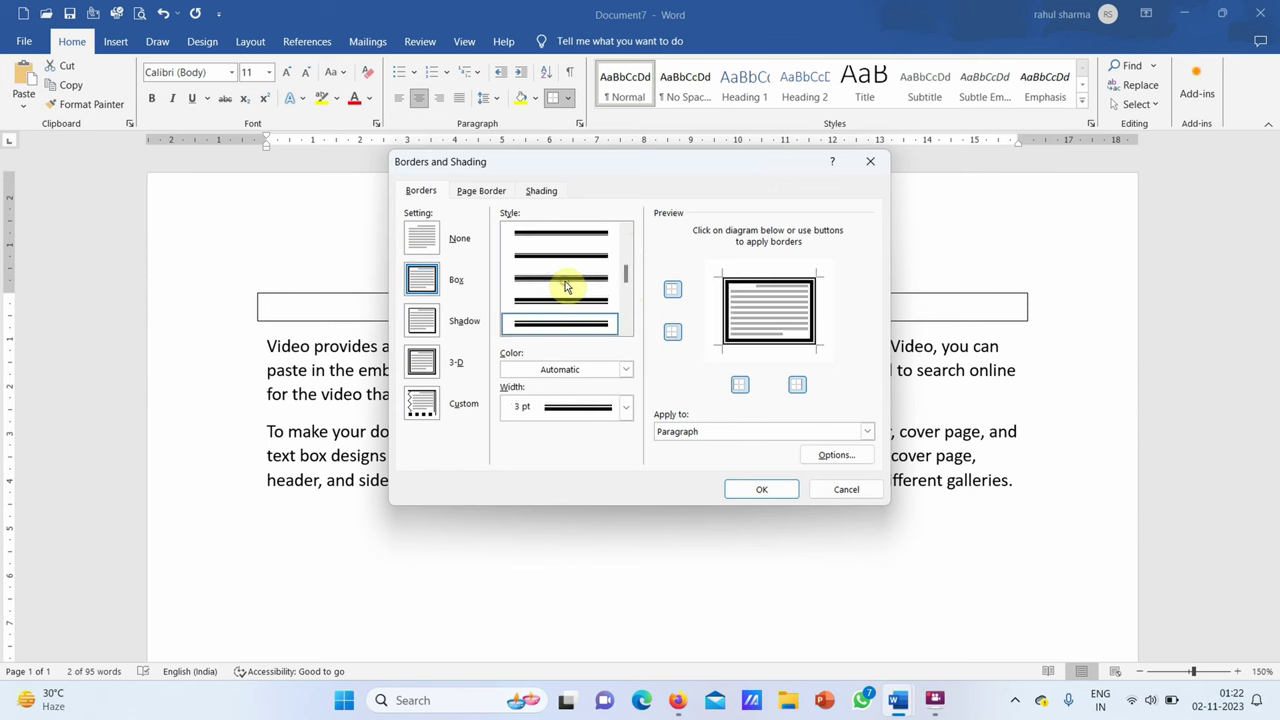
click(761, 489)
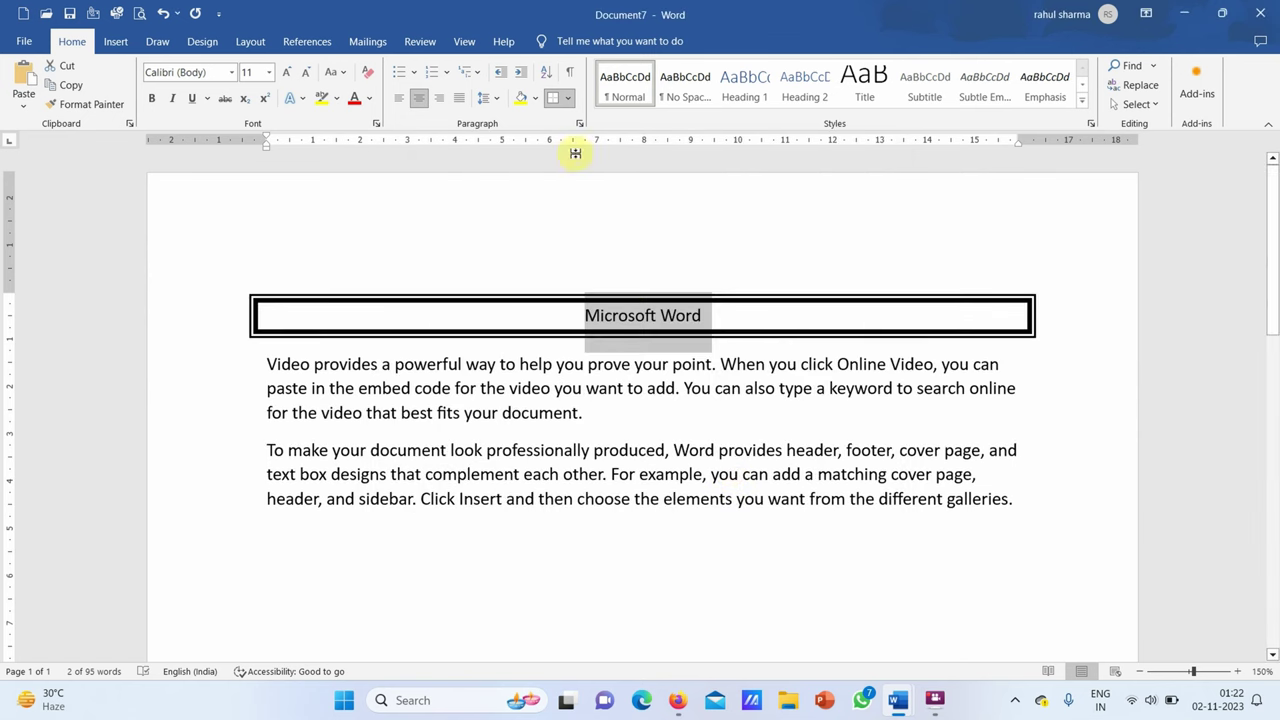
click(567, 97)
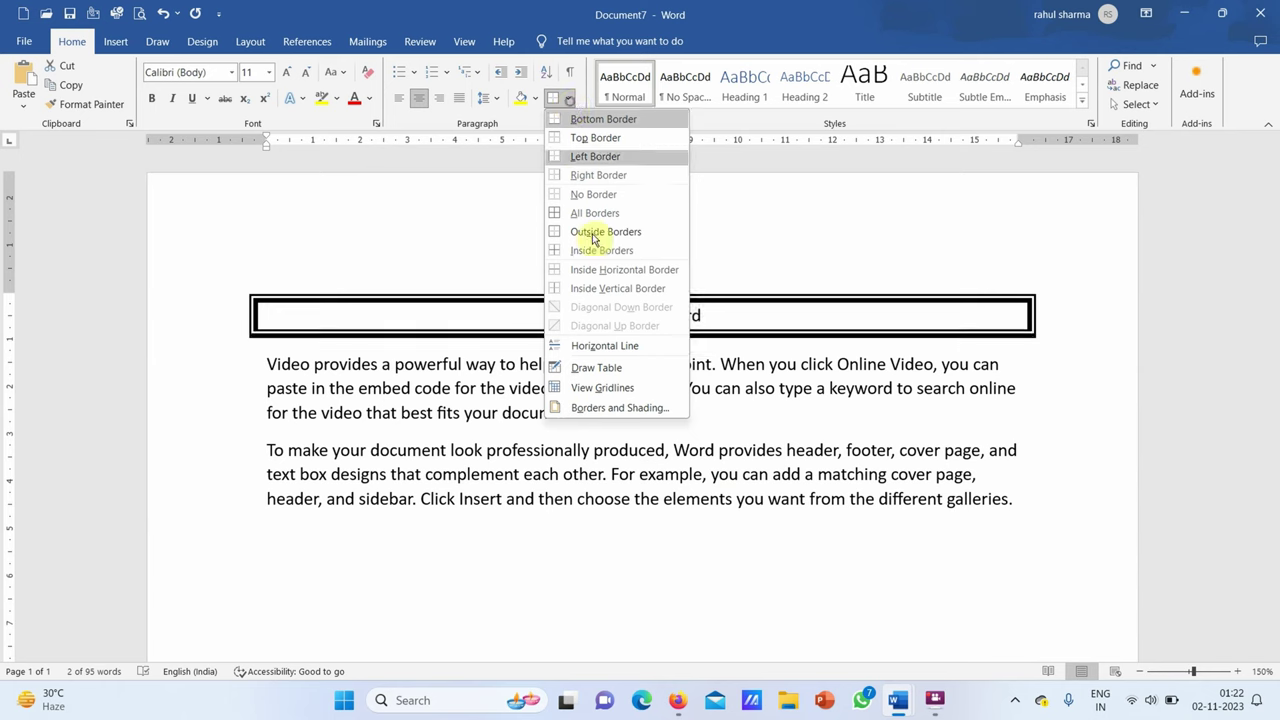
Make the heading's border colour red.
click(603, 410)
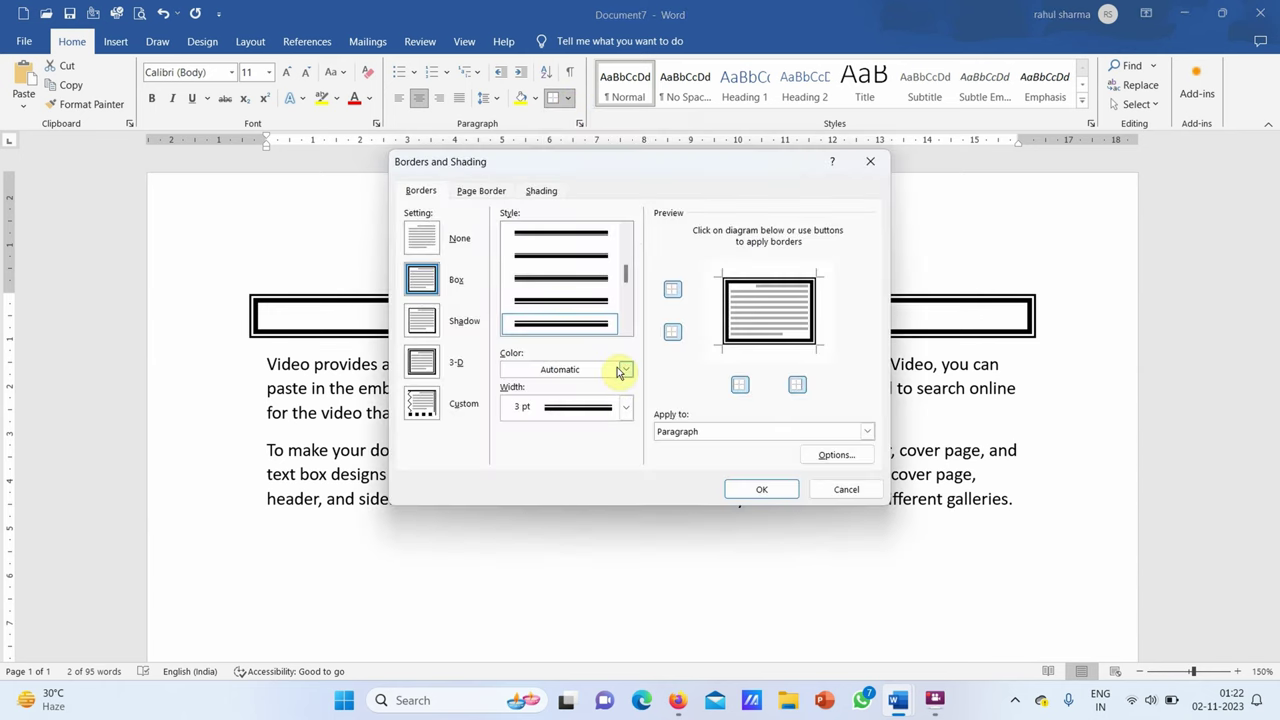
click(619, 371)
click(522, 519)
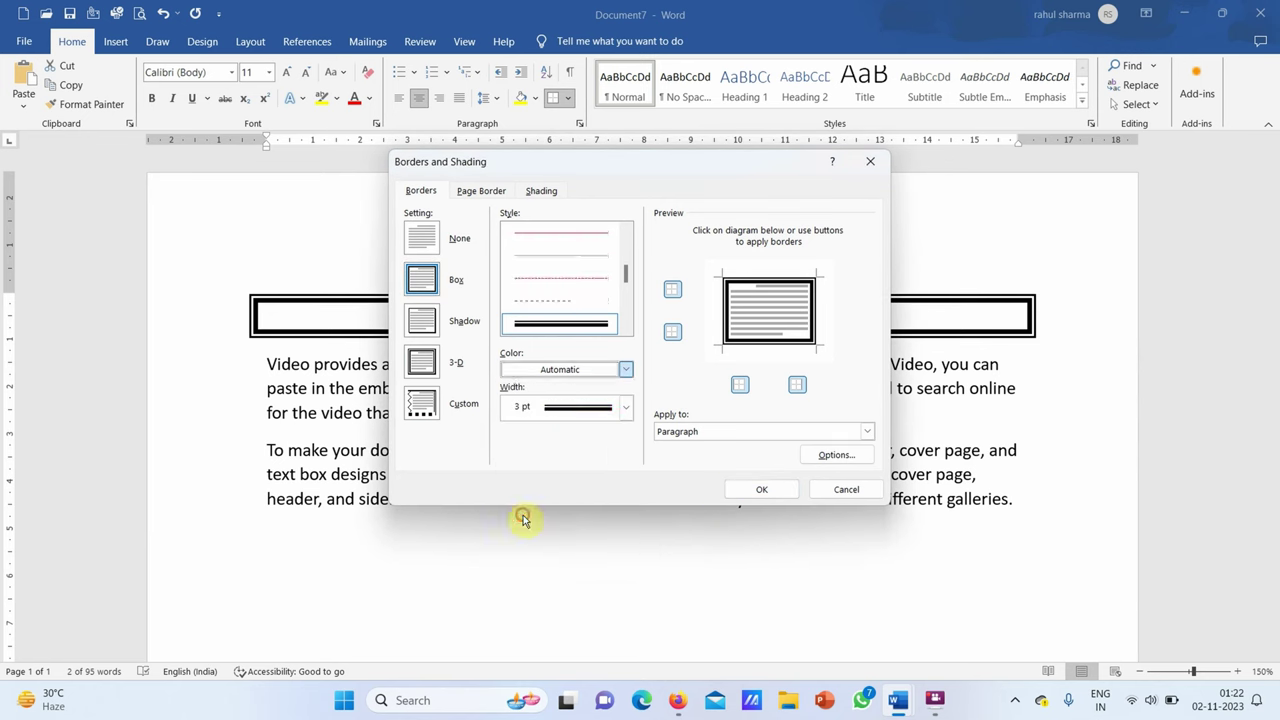
click(749, 490)
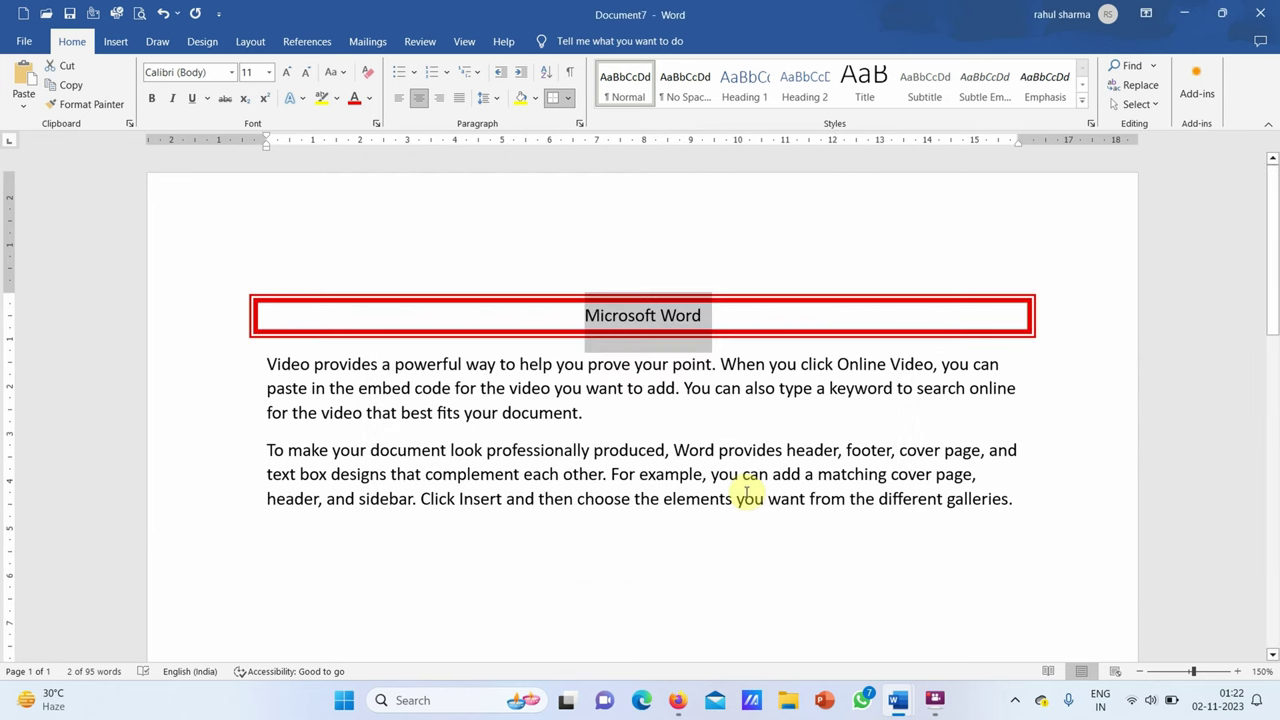
Switch the heading's red border to a dashed line style.
click(566, 100)
click(595, 487)
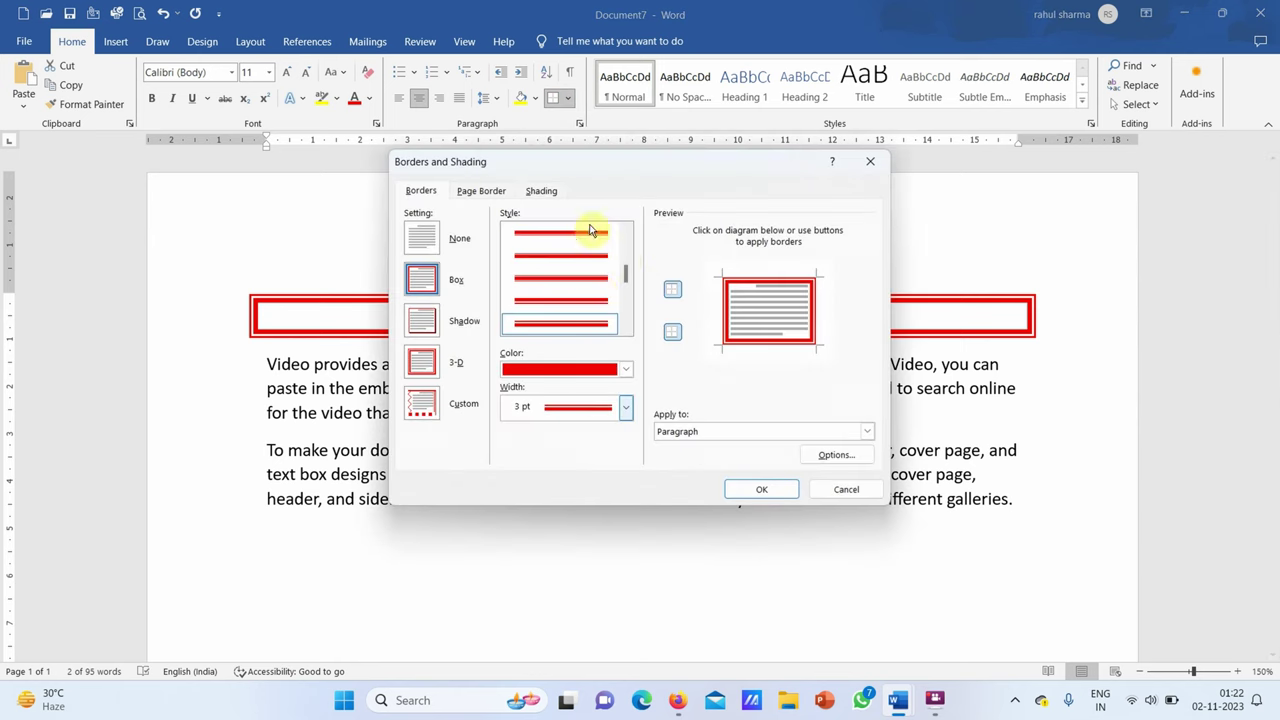
drag(623, 262, 625, 312)
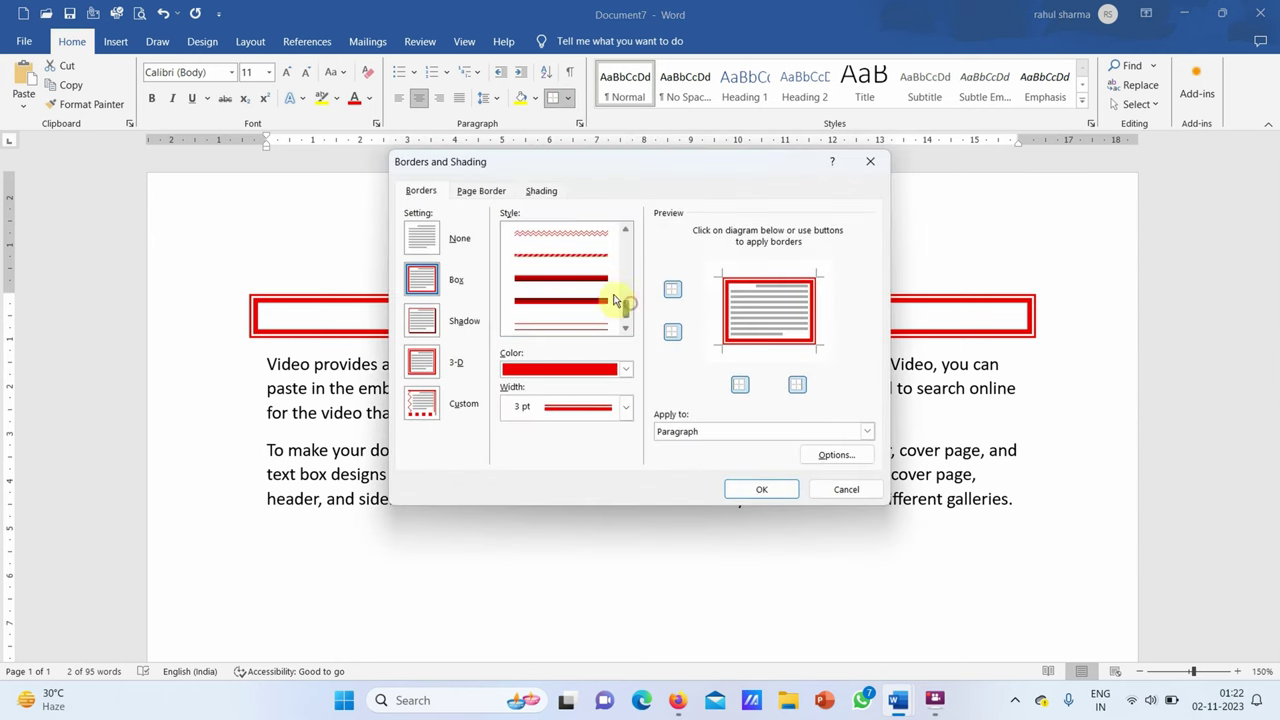
click(576, 245)
scroll(576, 245, up, 2)
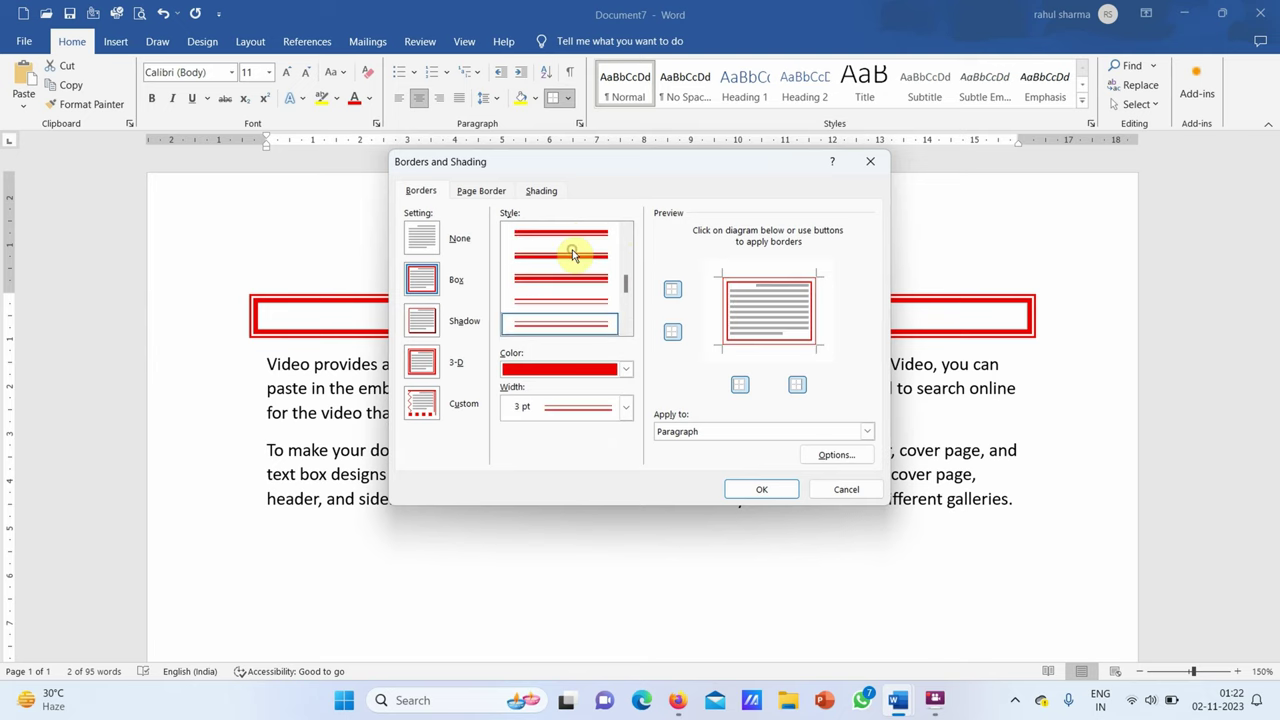
scroll(629, 300, down, 1)
scroll(629, 300, down, 1)
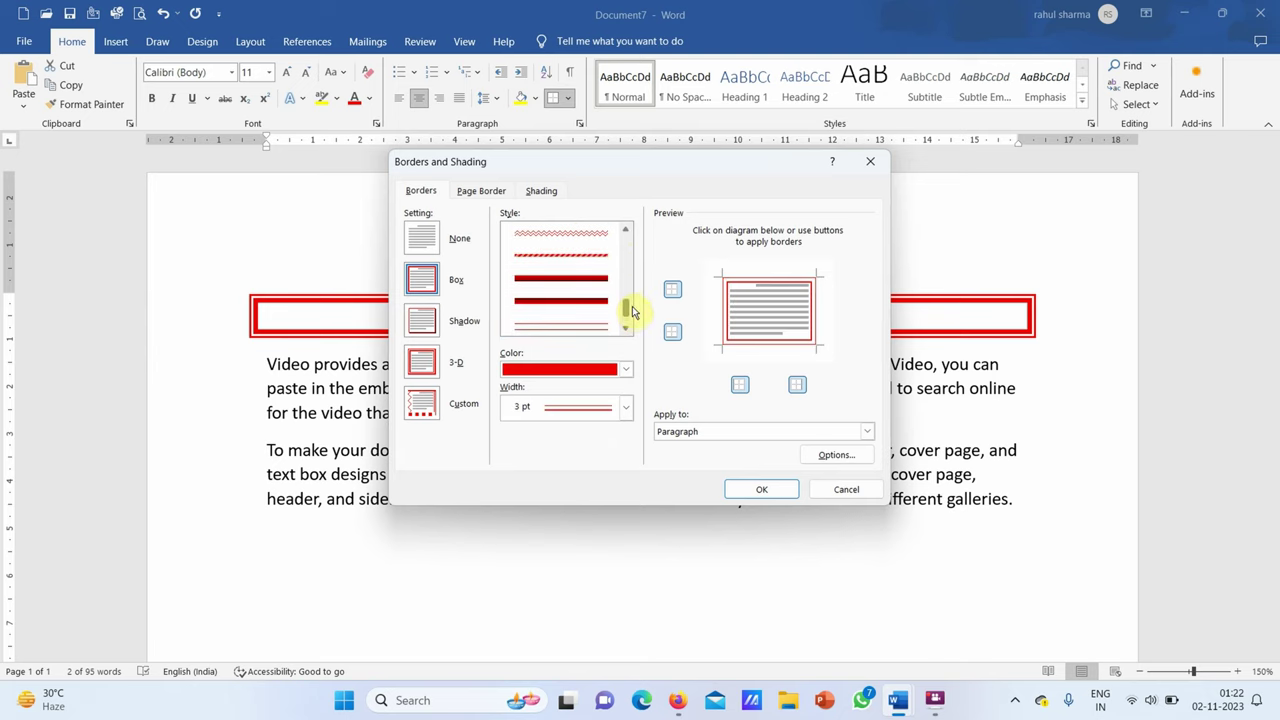
click(577, 258)
click(748, 488)
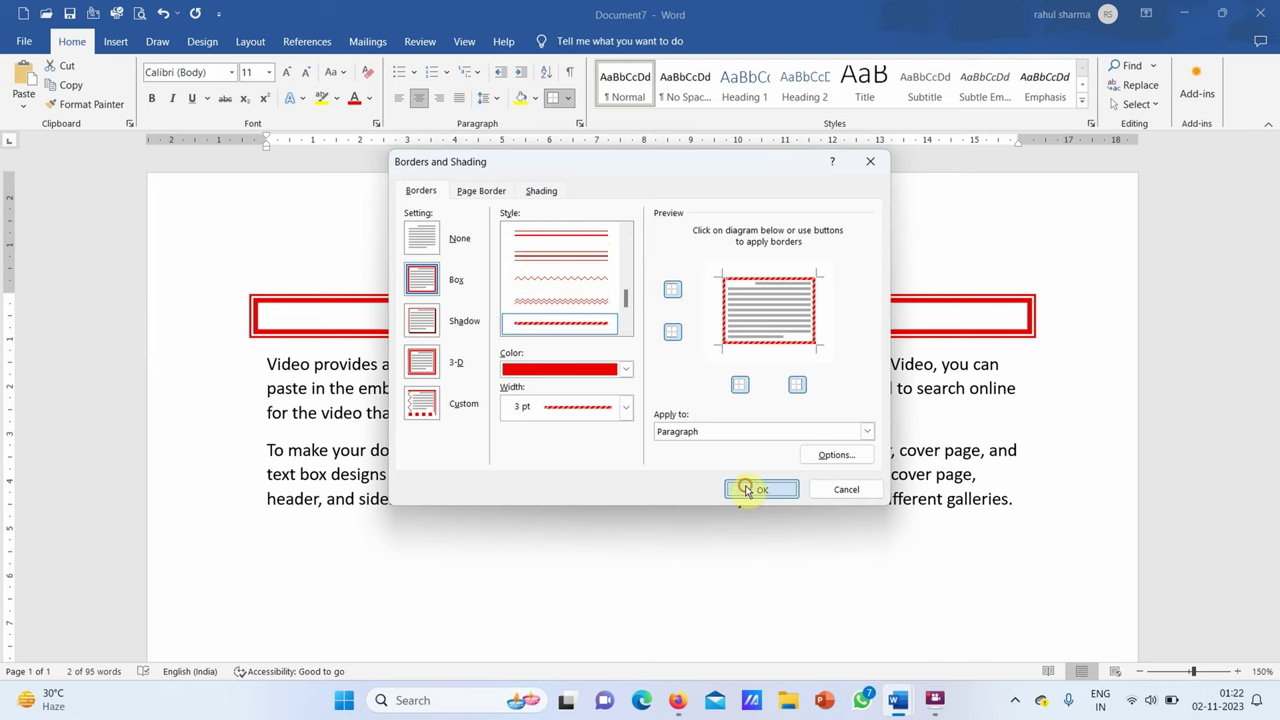
click(741, 477)
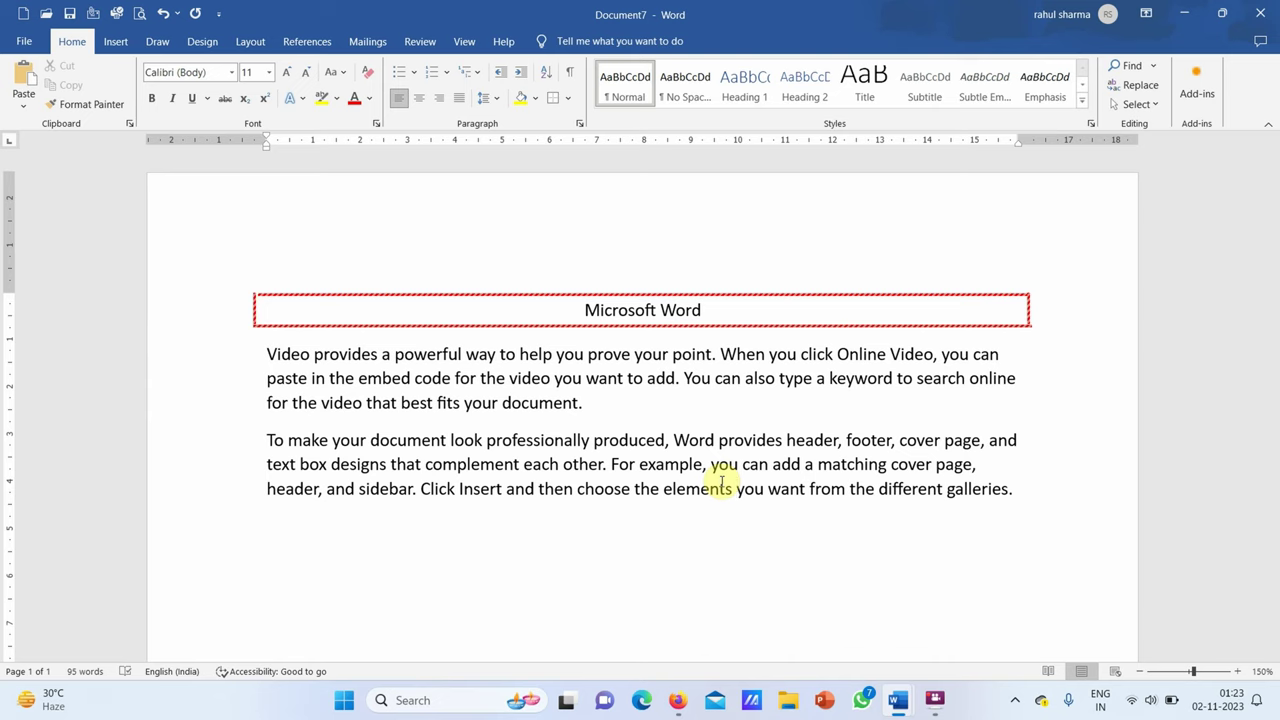
key(alt+Tab)
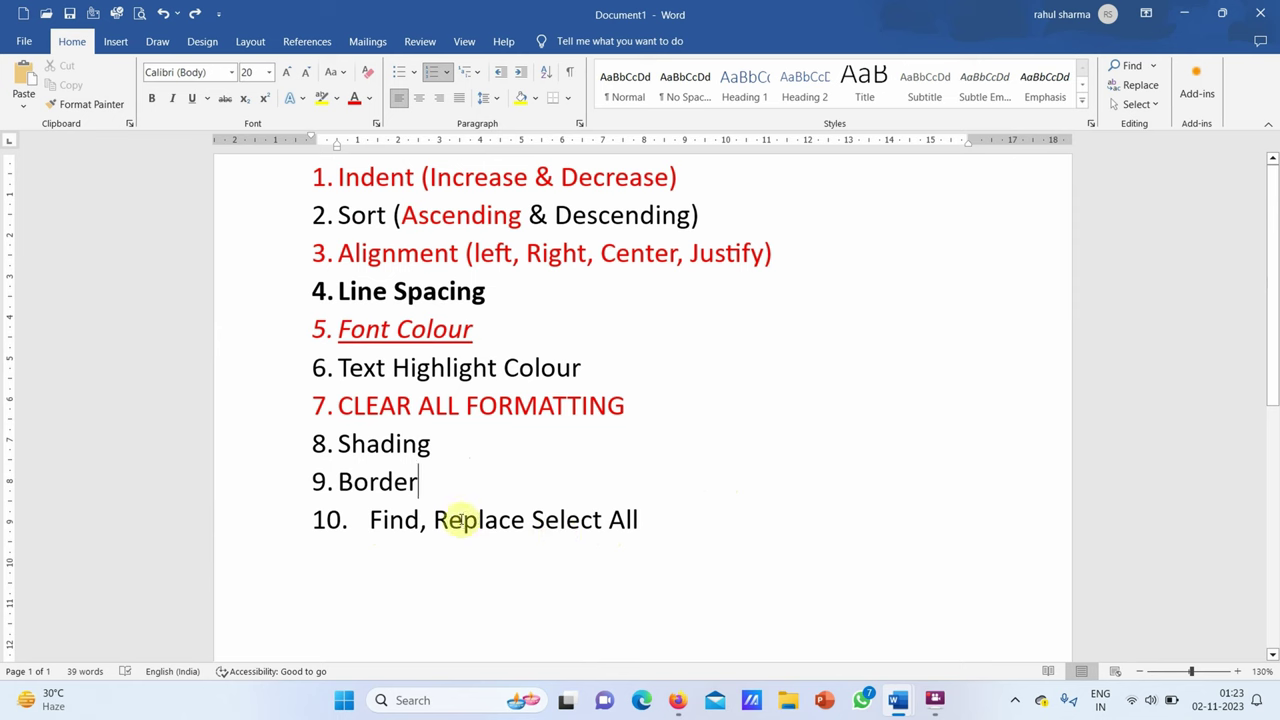
key(alt+Tab)
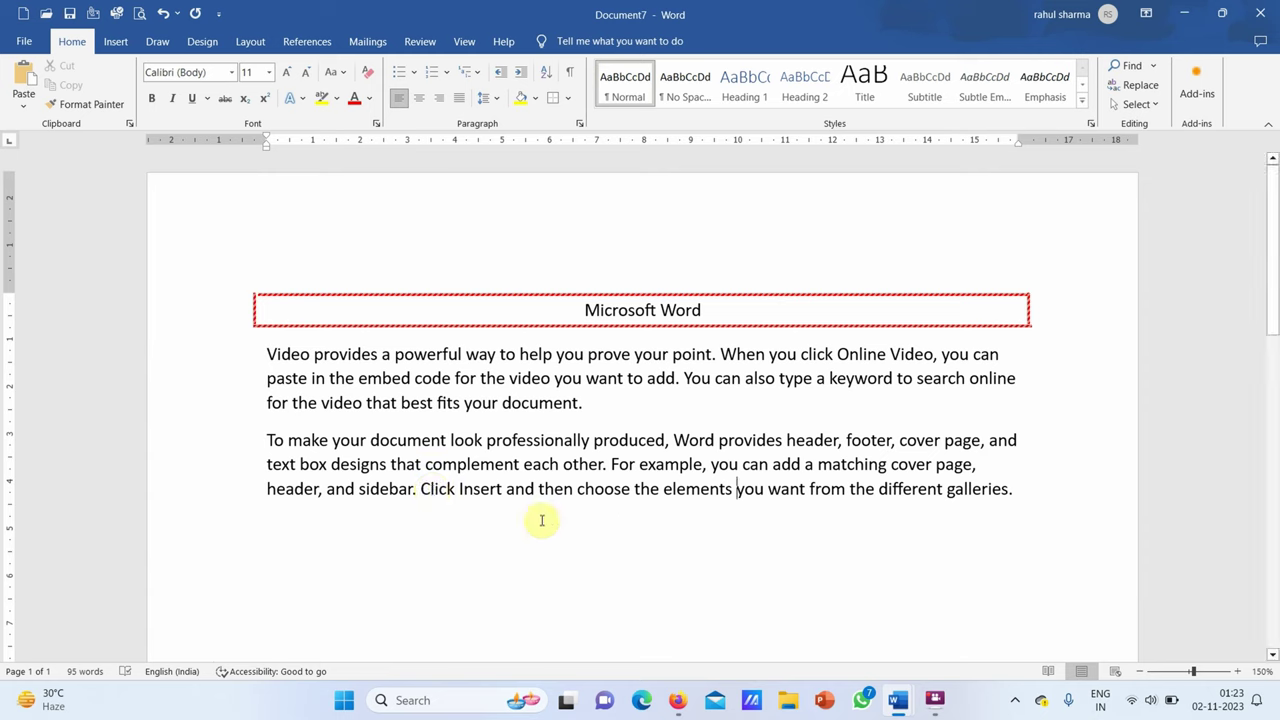
Copy 'powerful' and paste it before video, footer, complement and elements.
double_click(426, 356)
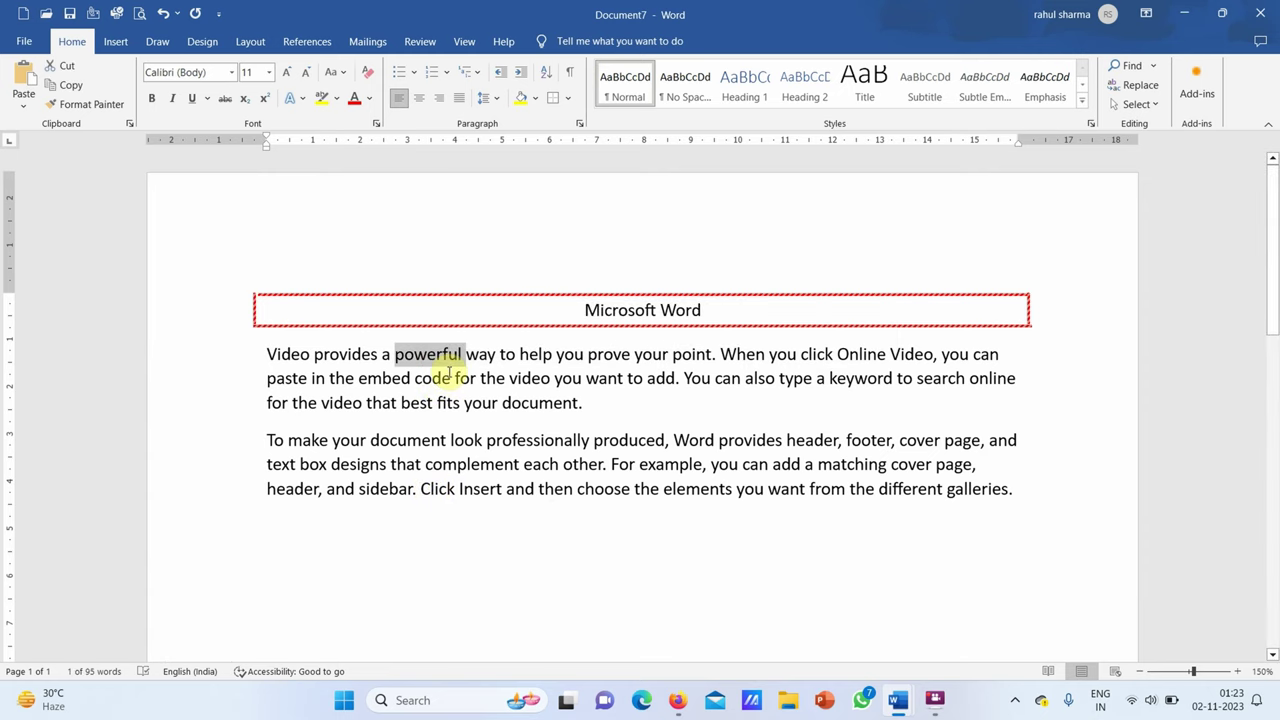
click(508, 382)
key(ctrl+v)
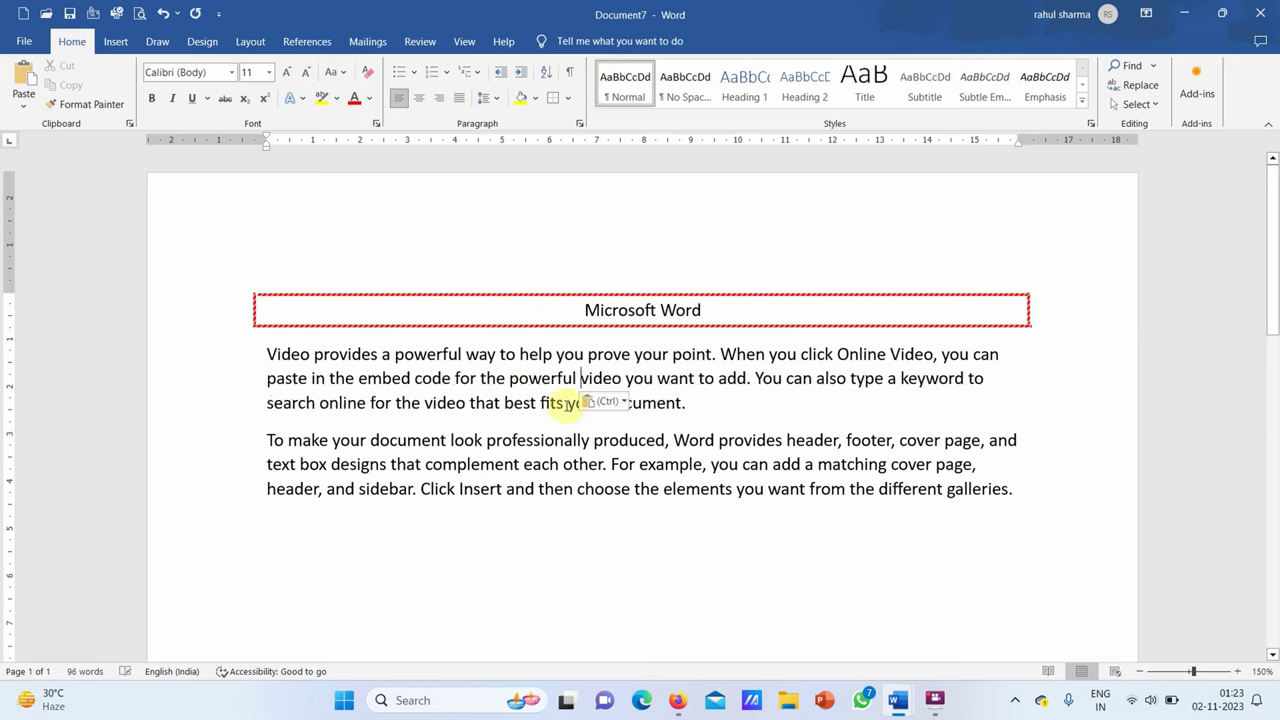
click(848, 440)
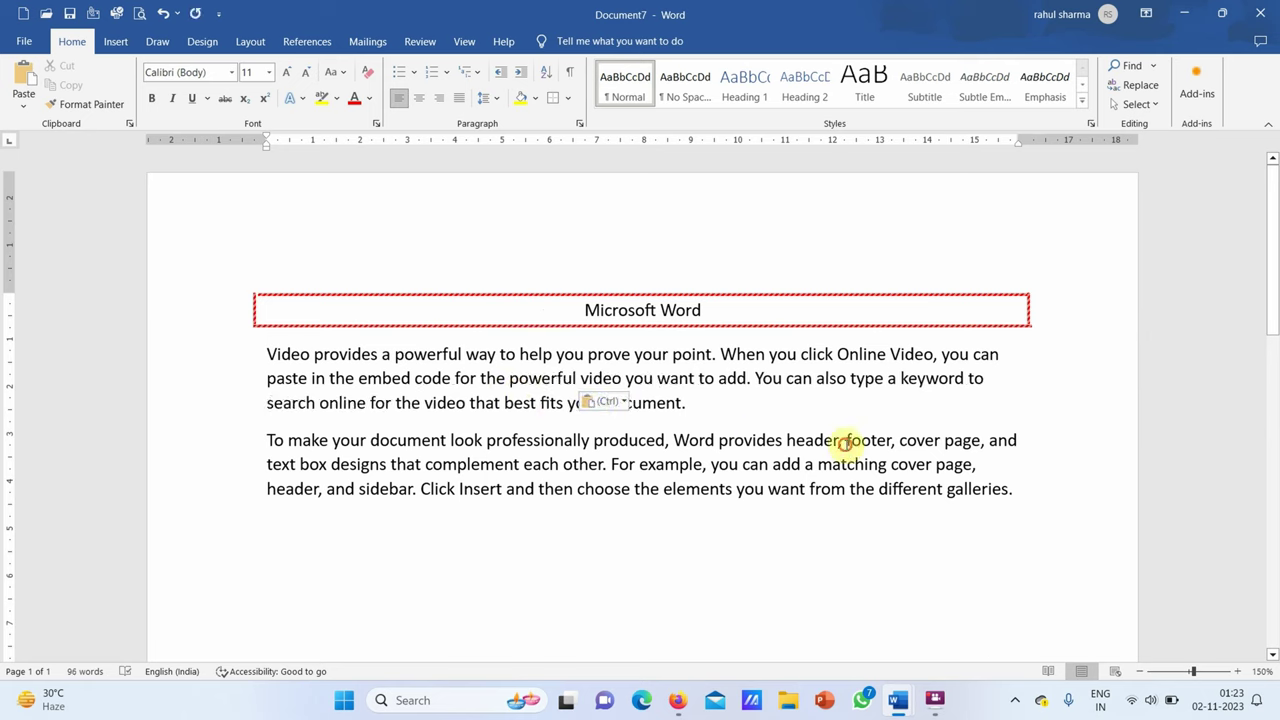
key(ctrl+v)
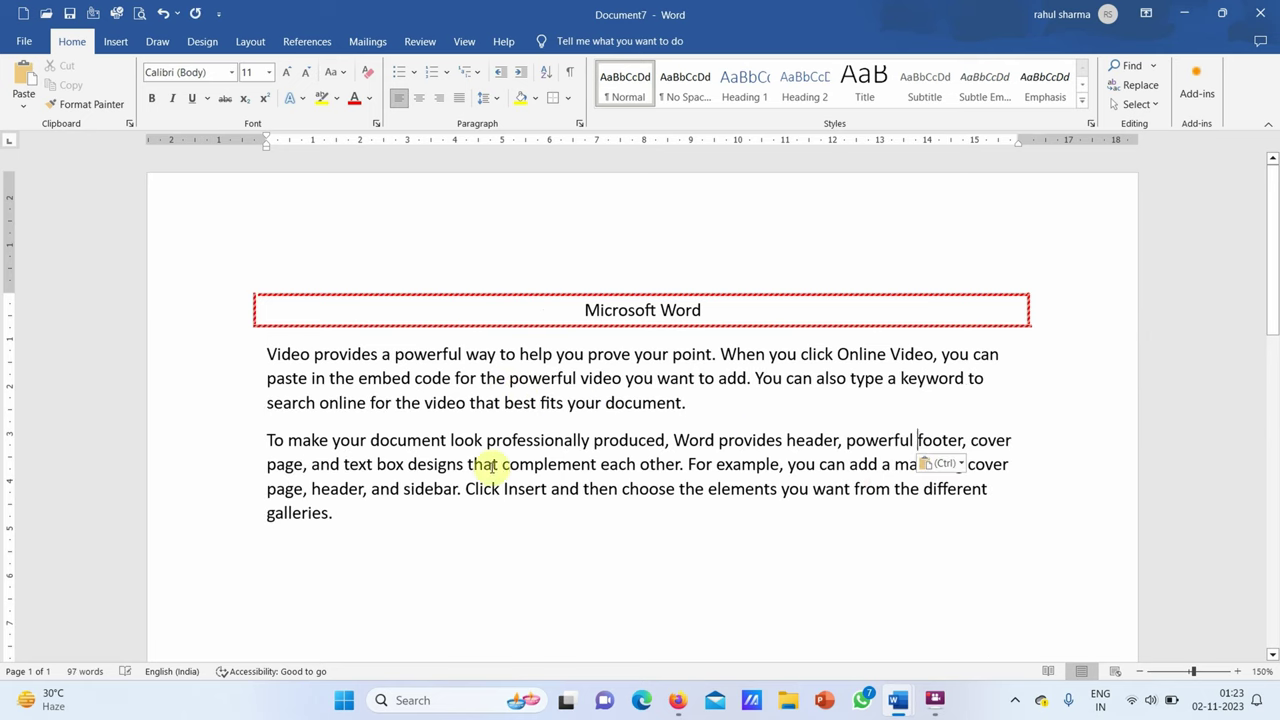
click(500, 466)
key(ctrl+v)
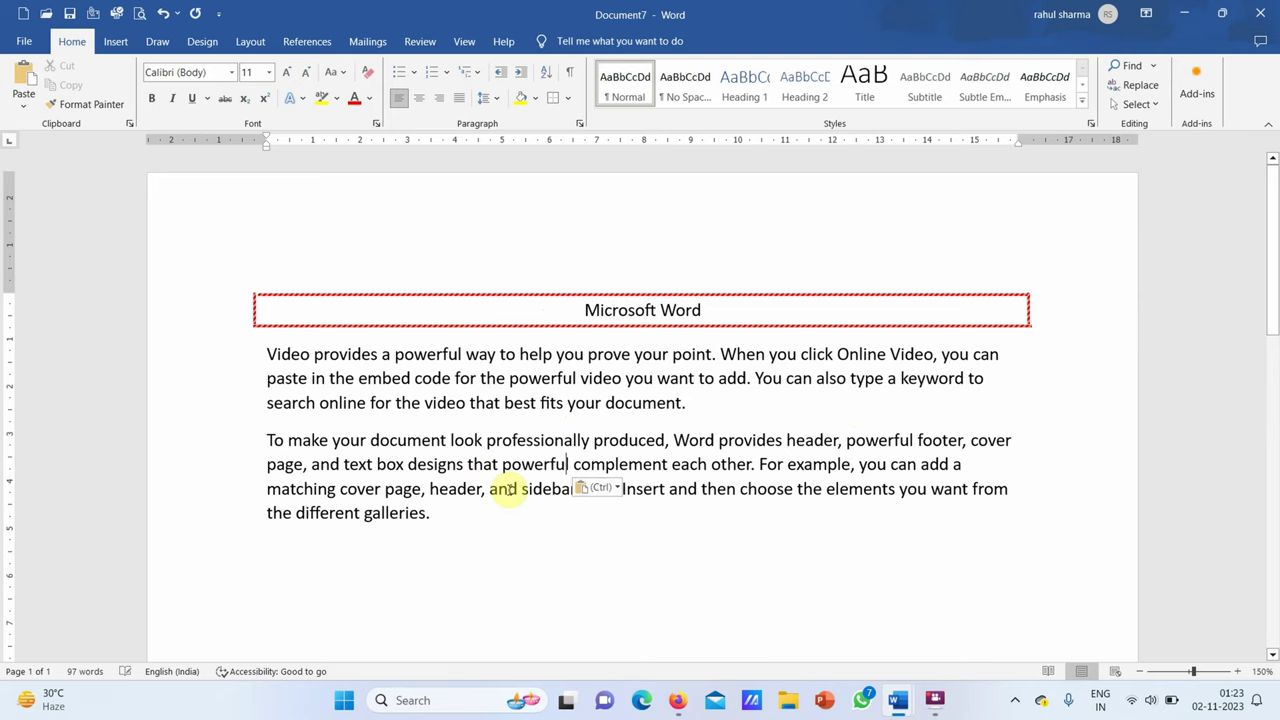
click(826, 489)
key(ctrl+v)
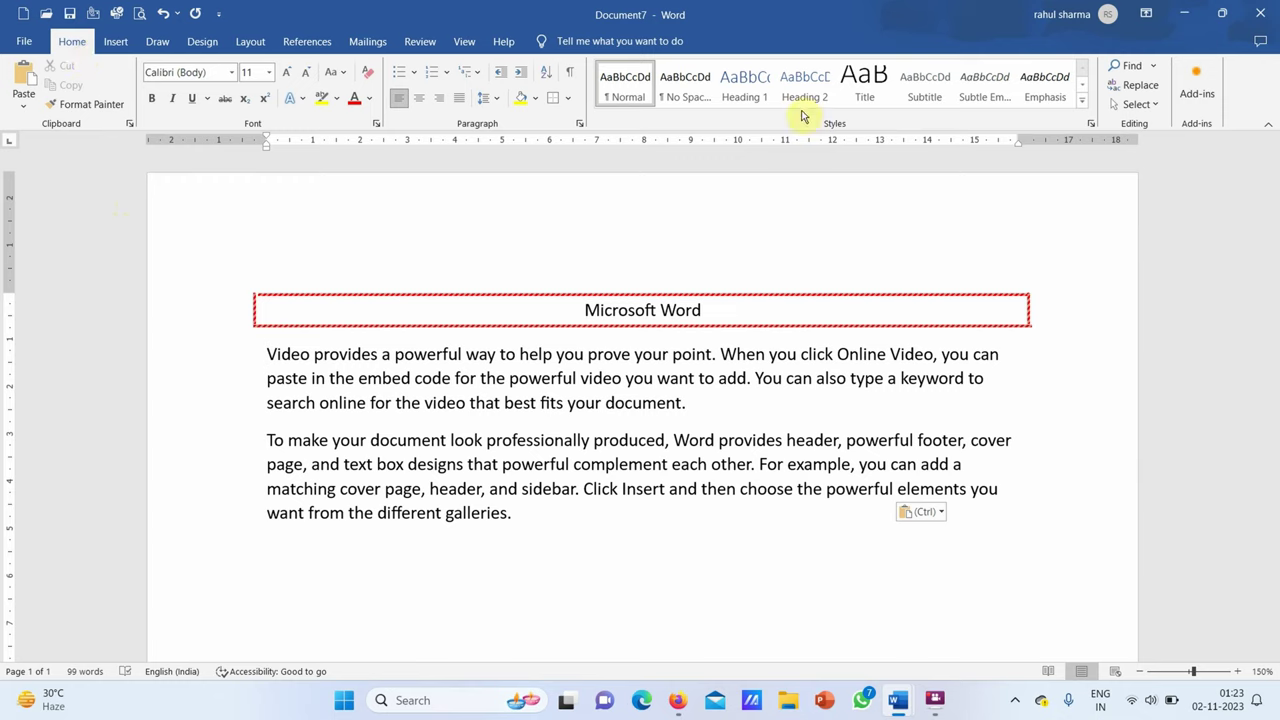
click(1133, 67)
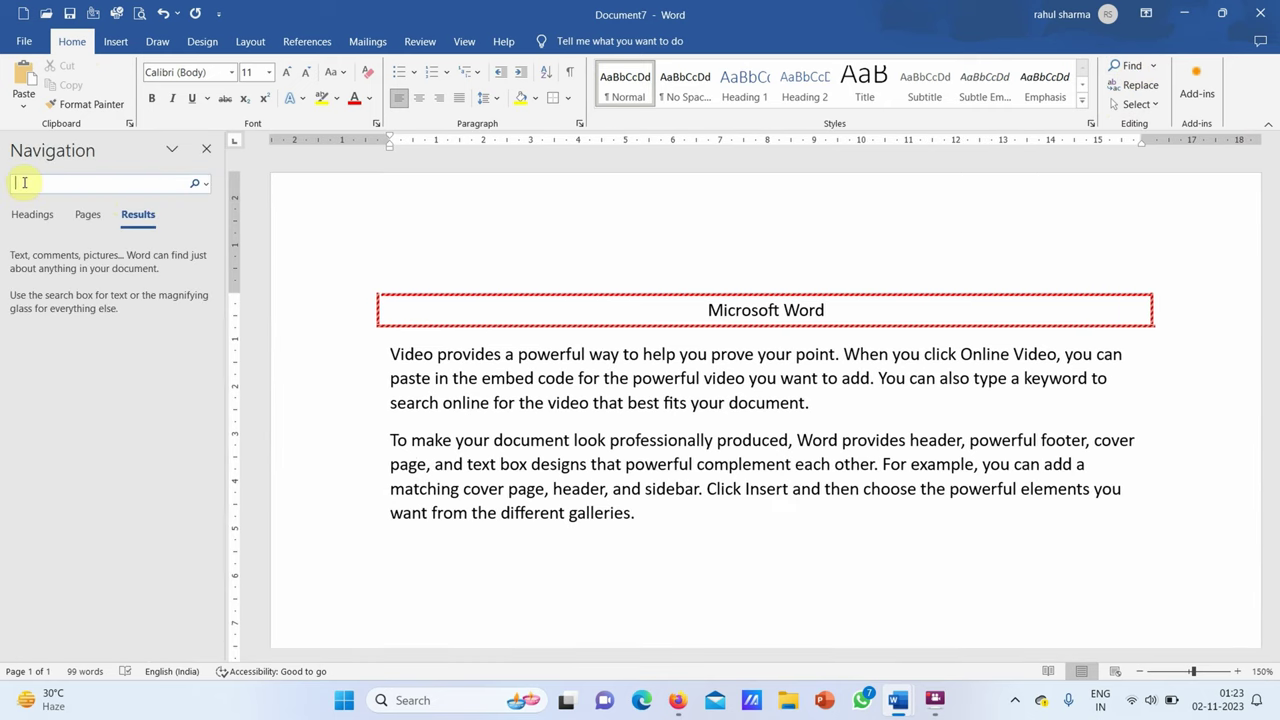
text(pow)
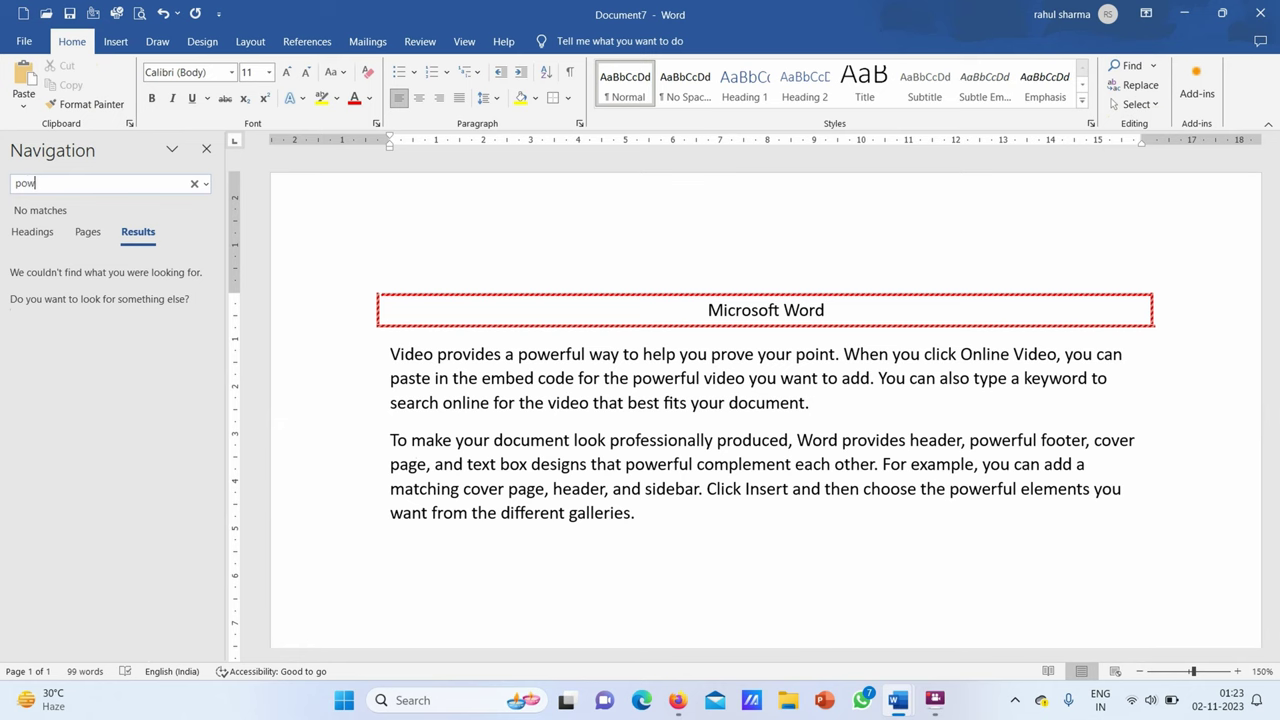
text(erfull)
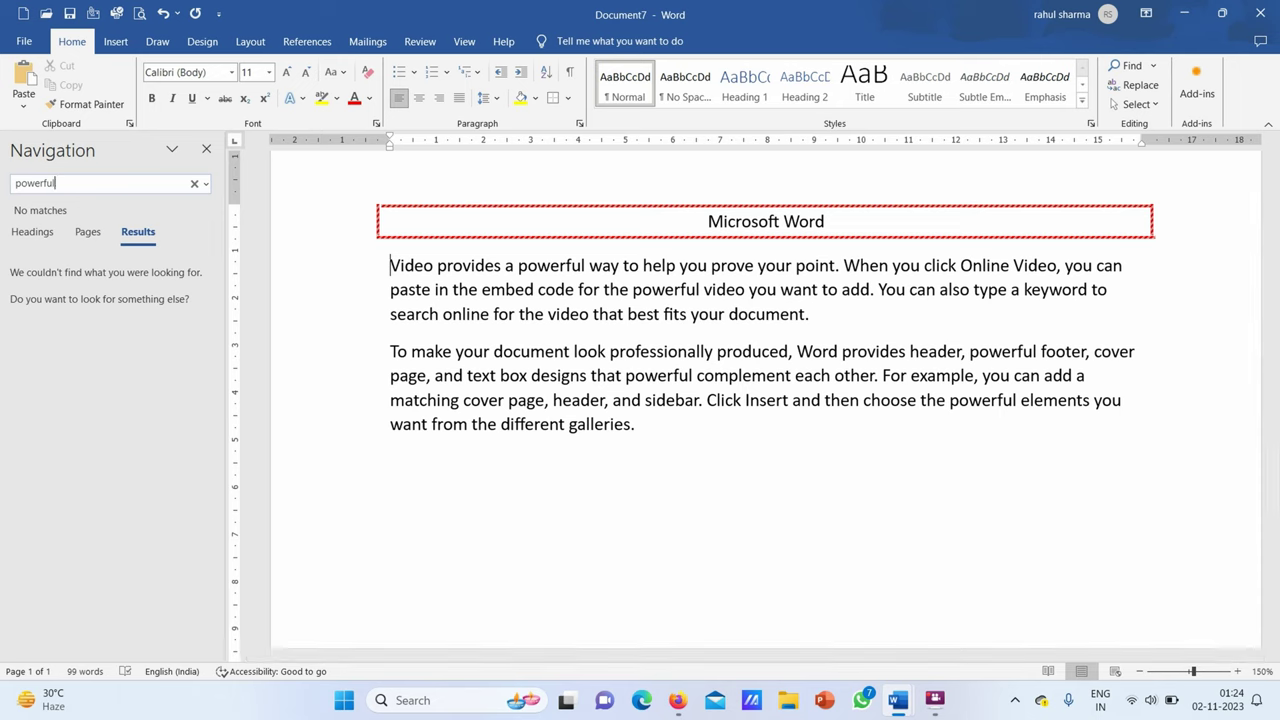
key(BackSpace)
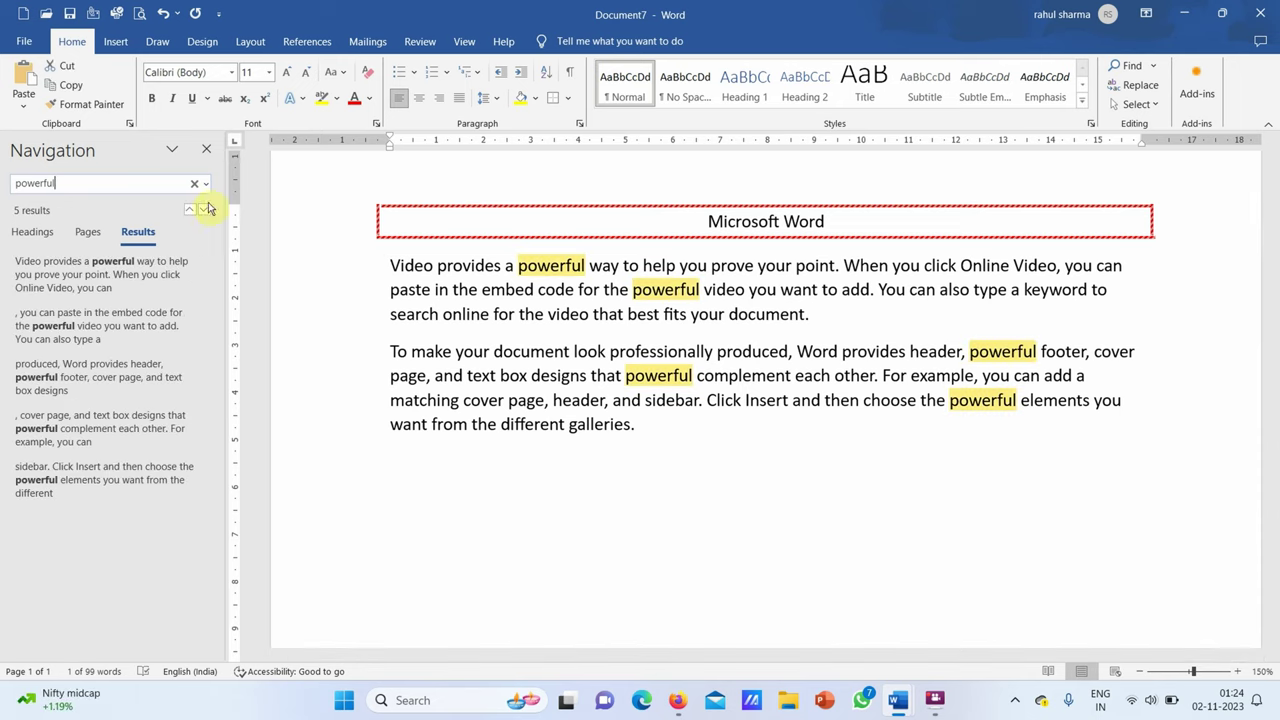
click(189, 217)
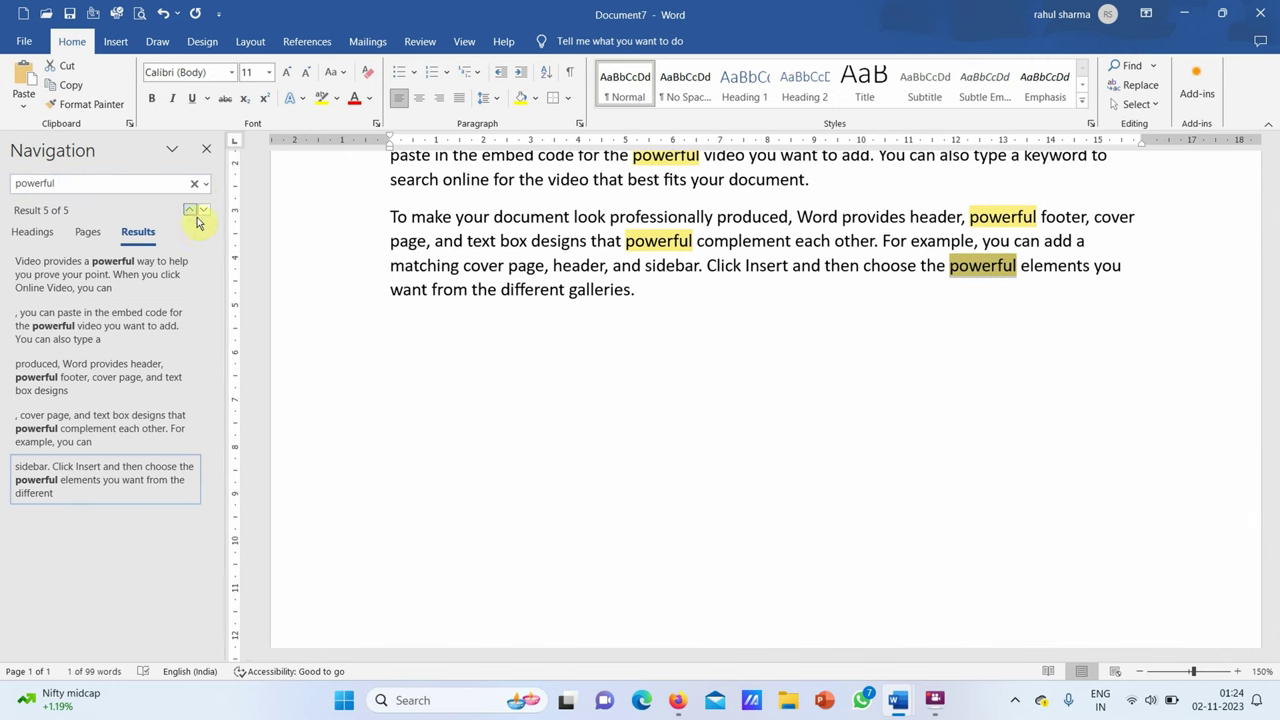
click(203, 212)
click(203, 212)
click(203, 212)
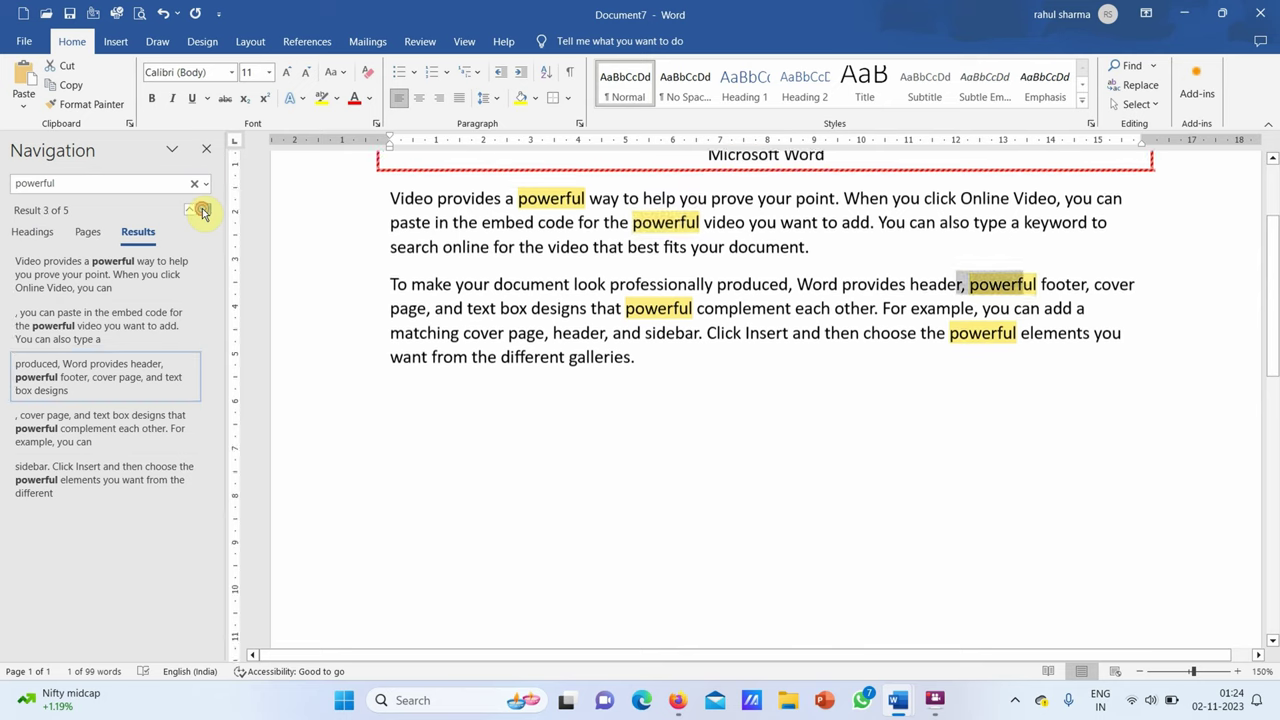
click(203, 212)
click(203, 212)
click(203, 212)
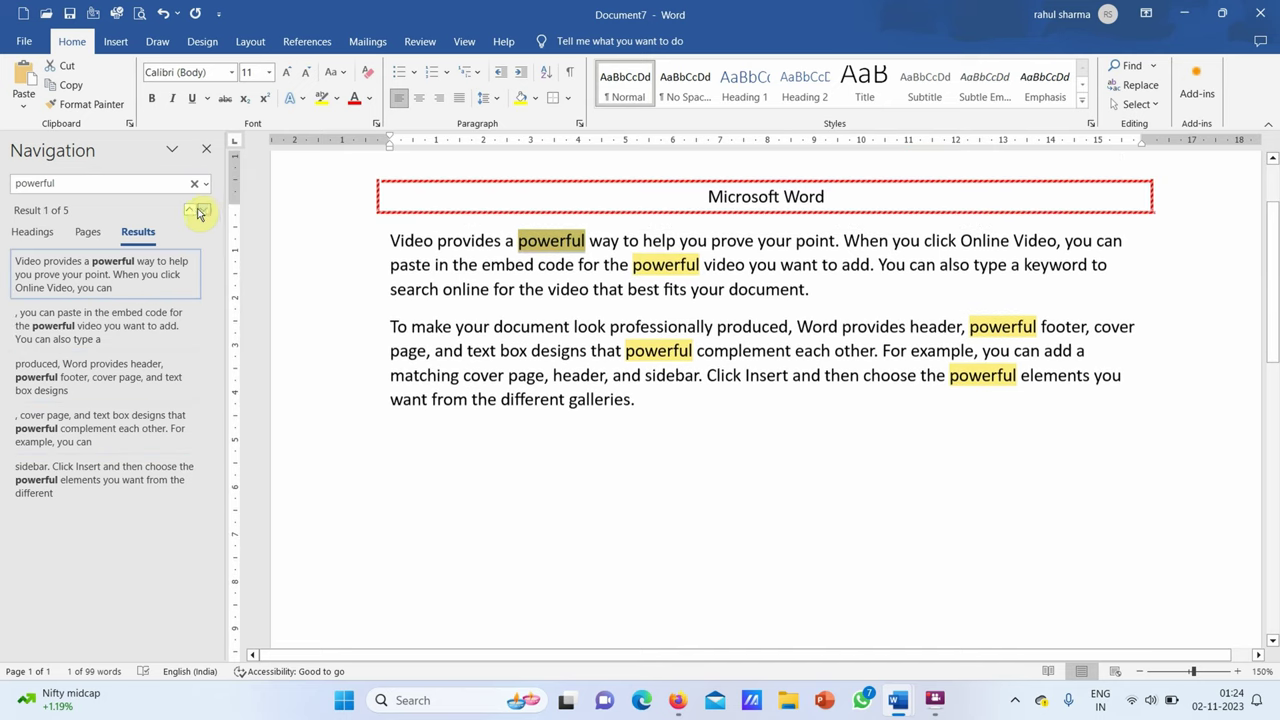
click(191, 212)
click(191, 212)
click(191, 212)
click(191, 212)
click(191, 212)
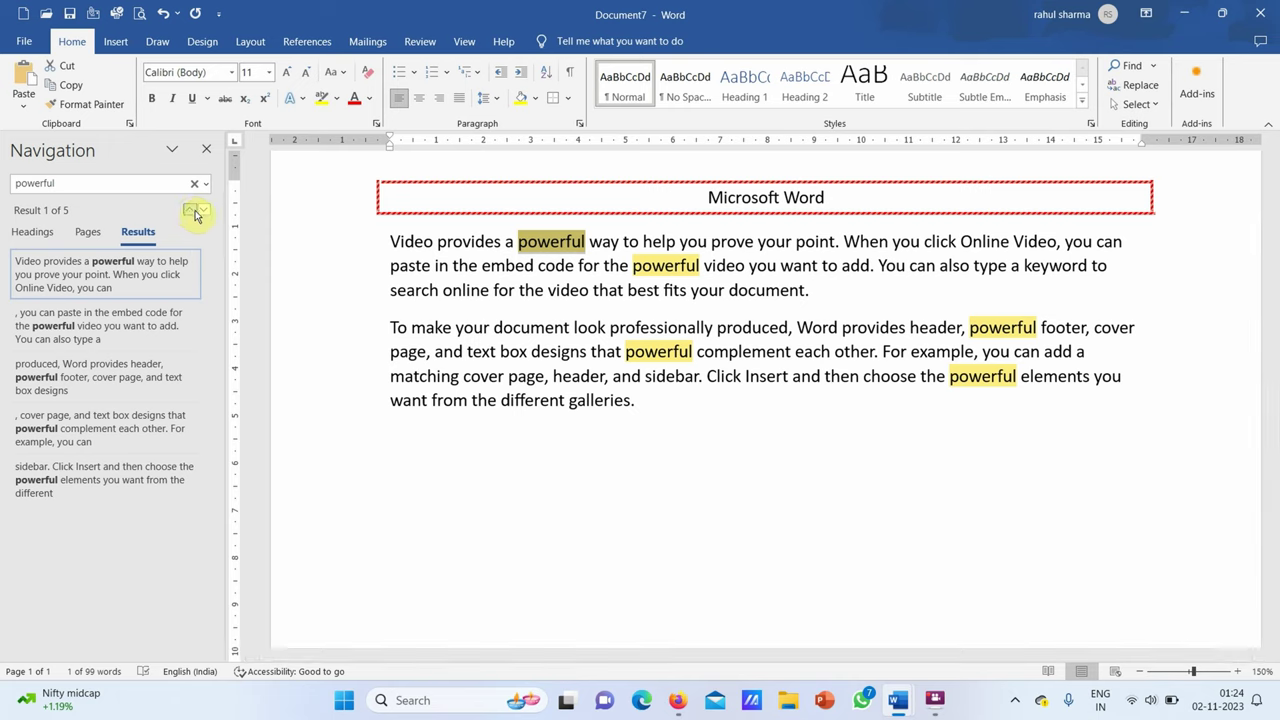
click(206, 149)
click(496, 384)
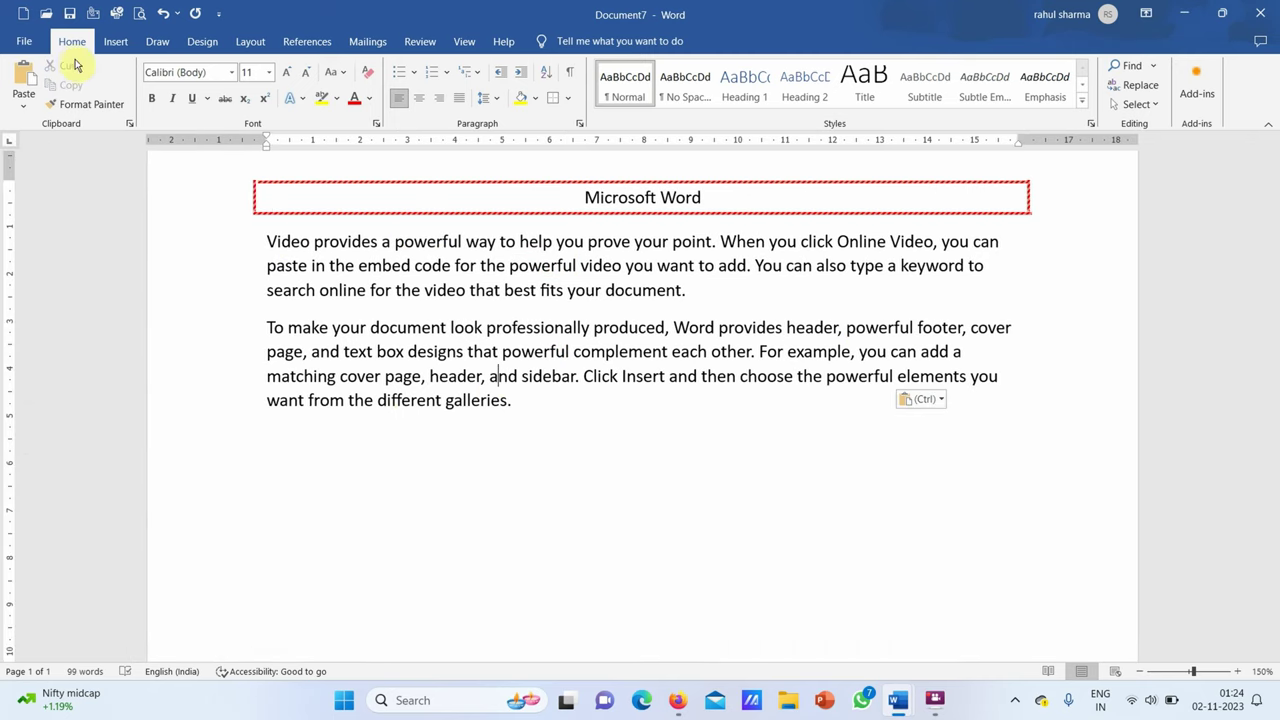
Search the document for 'you', review the matches, then close the Navigation pane.
click(1128, 65)
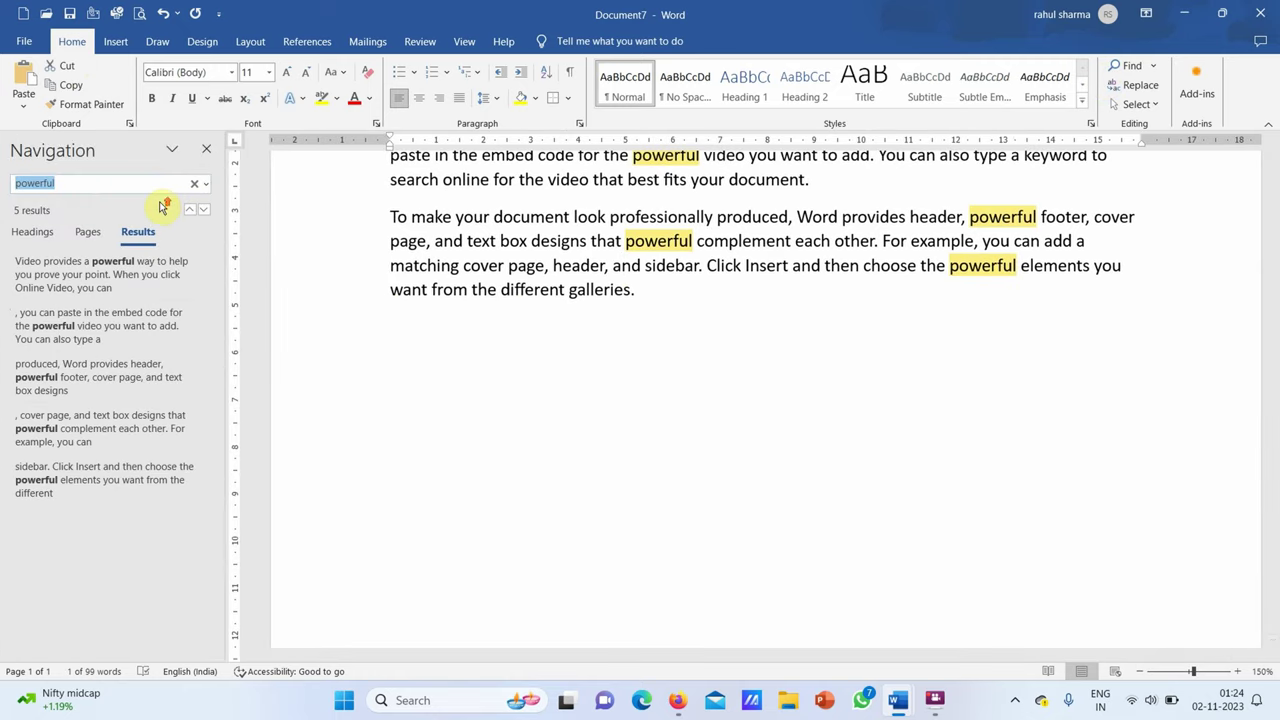
click(194, 183)
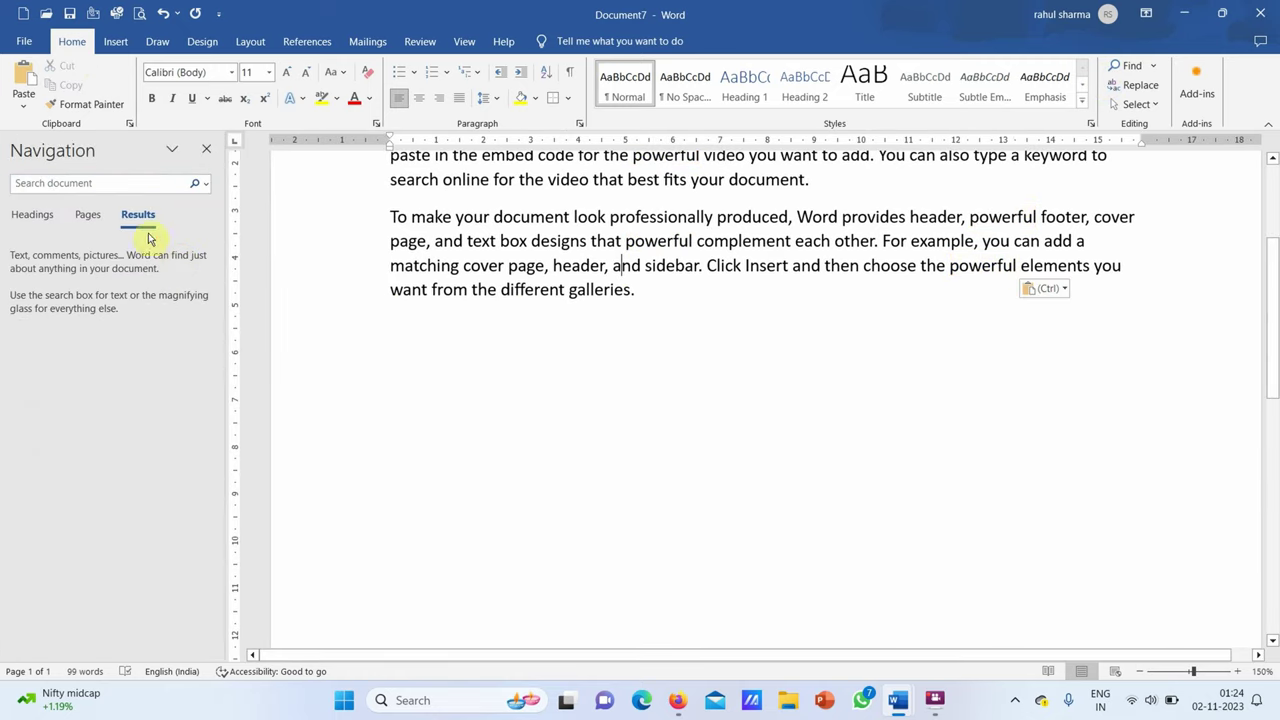
scroll(1160, 217, up, 5)
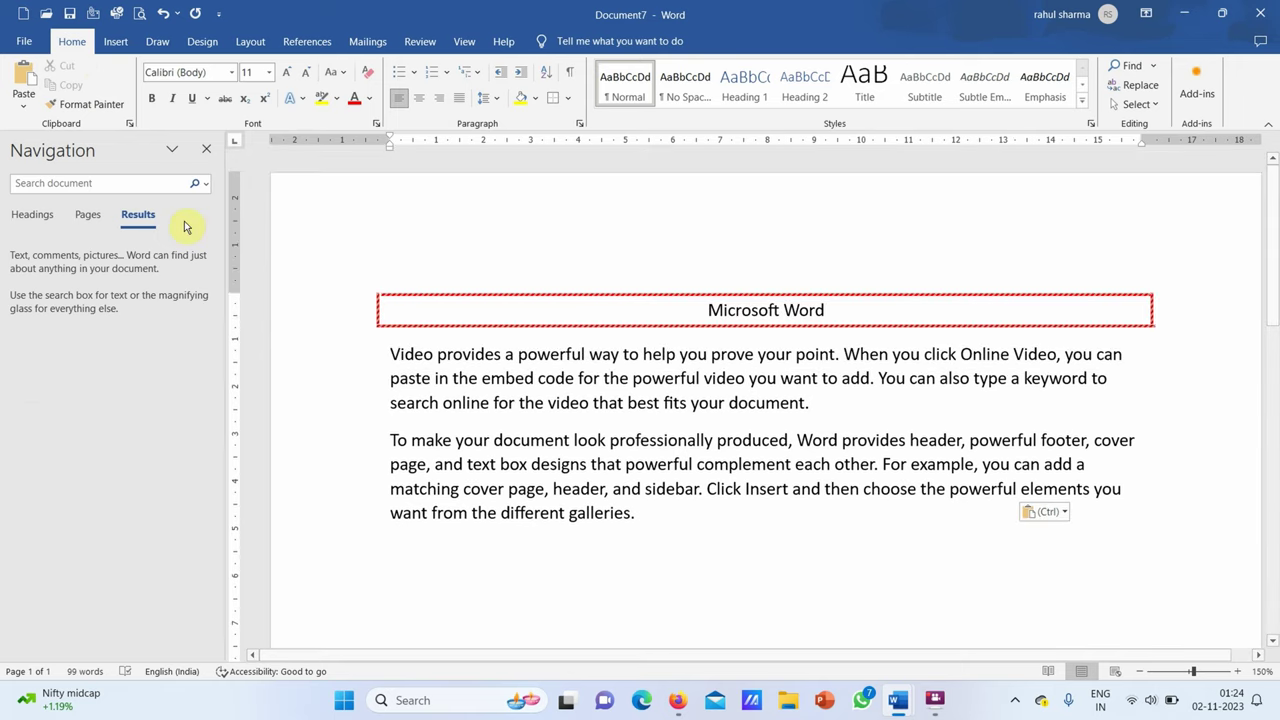
click(80, 183)
text(he)
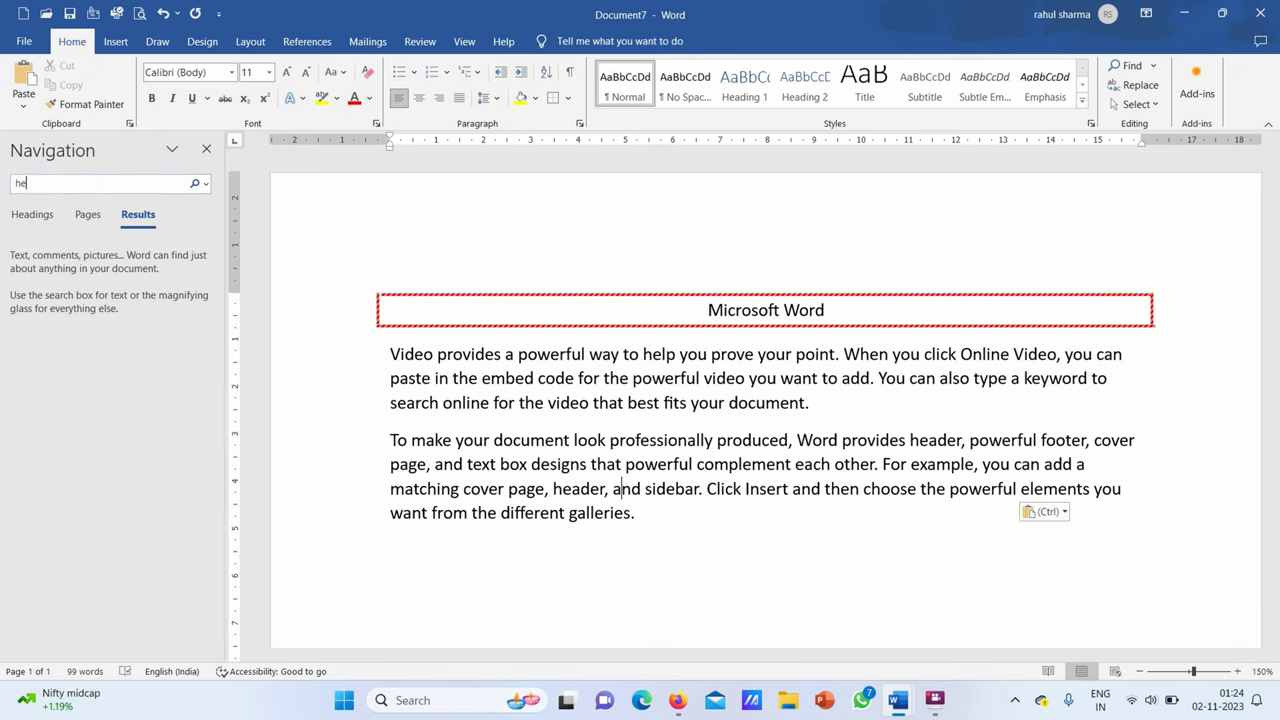
text(lp)
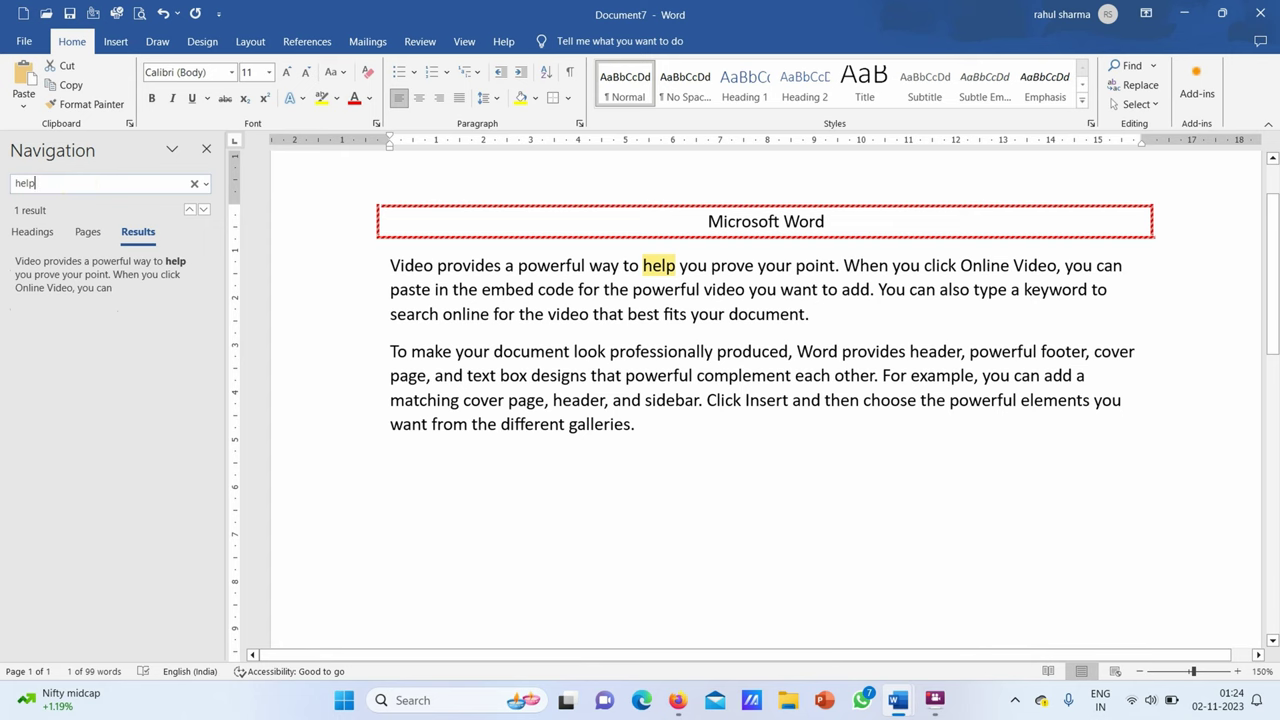
key(BackSpace)
key(BackSpace)
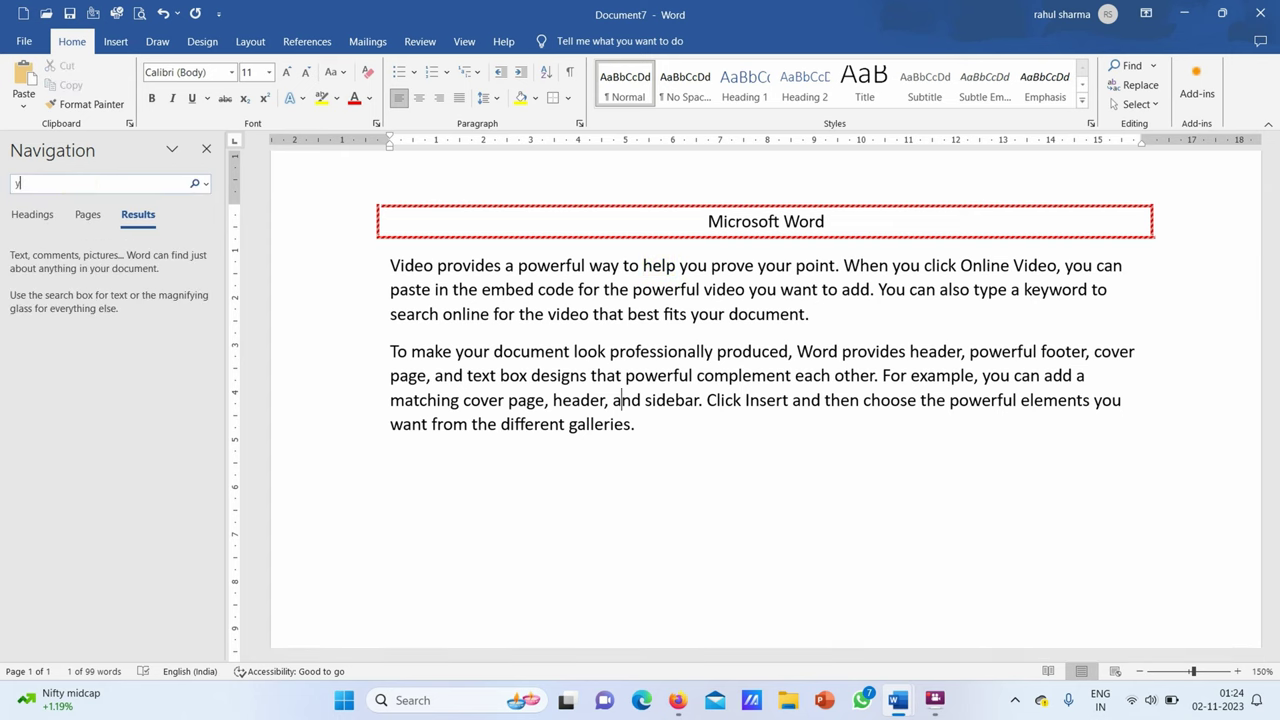
text(you)
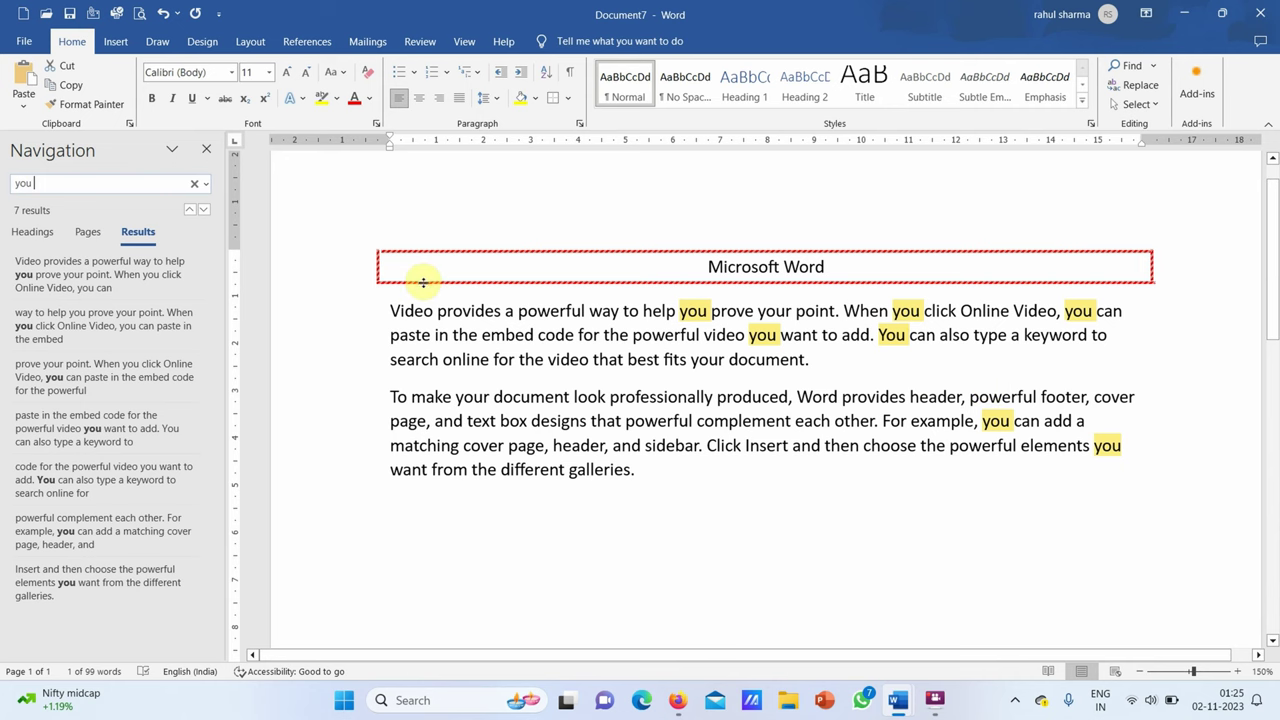
click(207, 150)
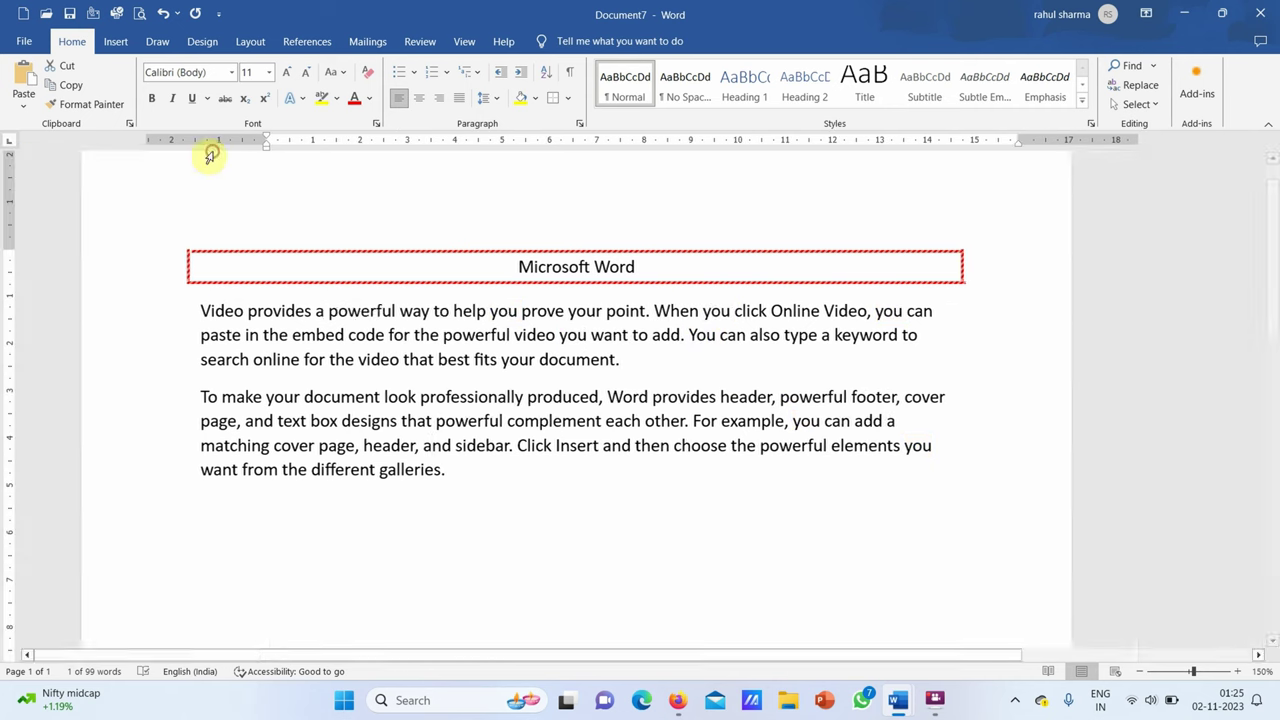
Open Advanced Find on the Replace tab and move the dialog below the paragraphs.
click(1155, 66)
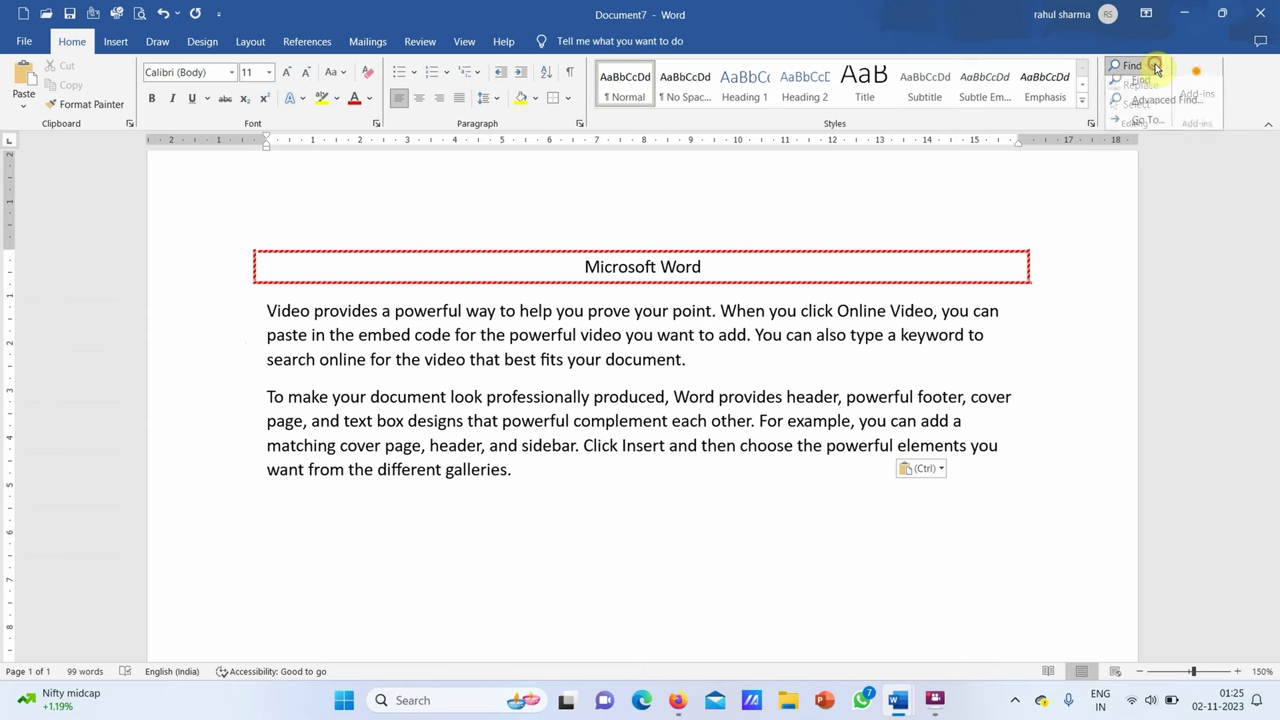
click(1166, 106)
click(455, 270)
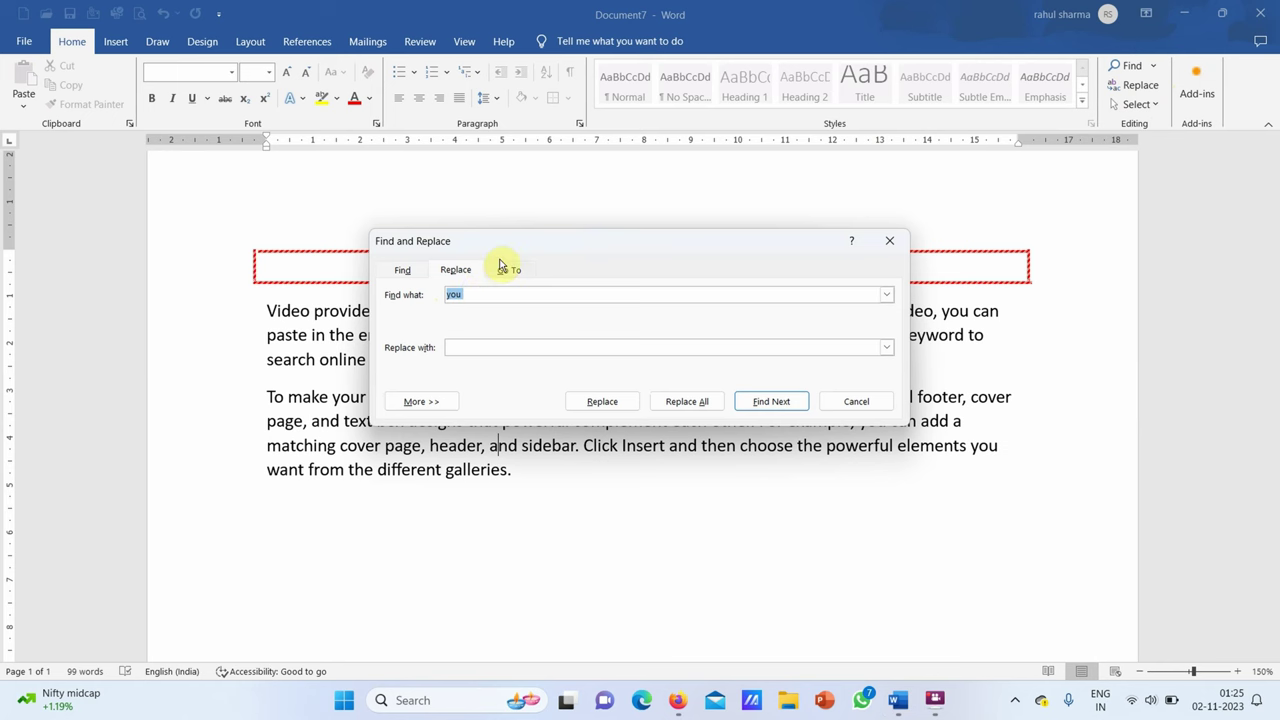
drag(508, 249, 481, 496)
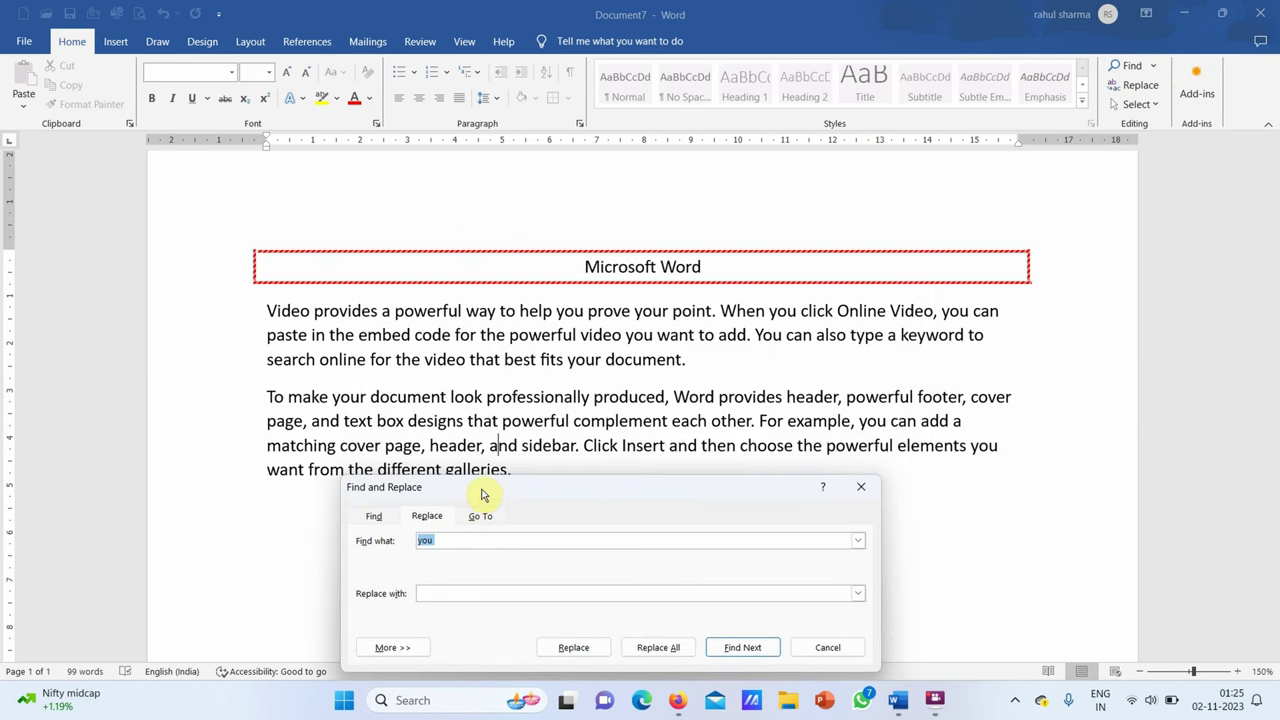
Replace all 'you' with 'Me', then undo the run-together replacements.
click(436, 594)
text(Me)
click(658, 649)
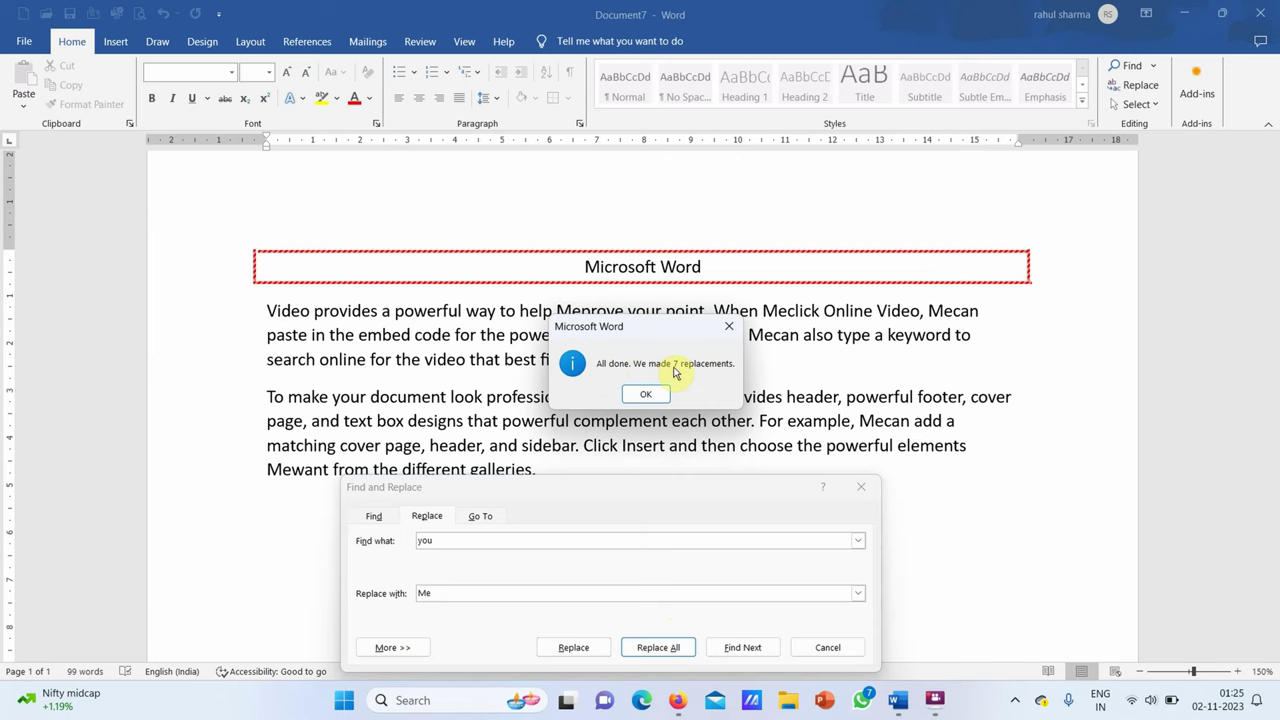
click(645, 394)
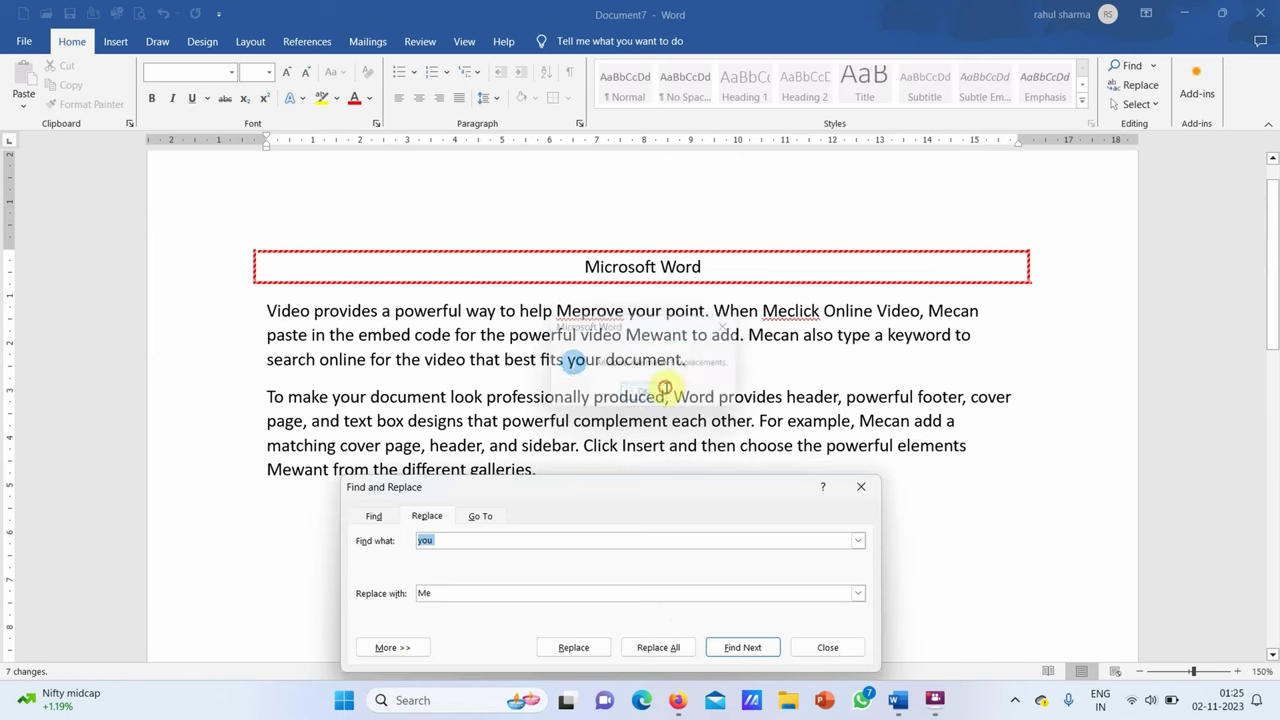
click(580, 315)
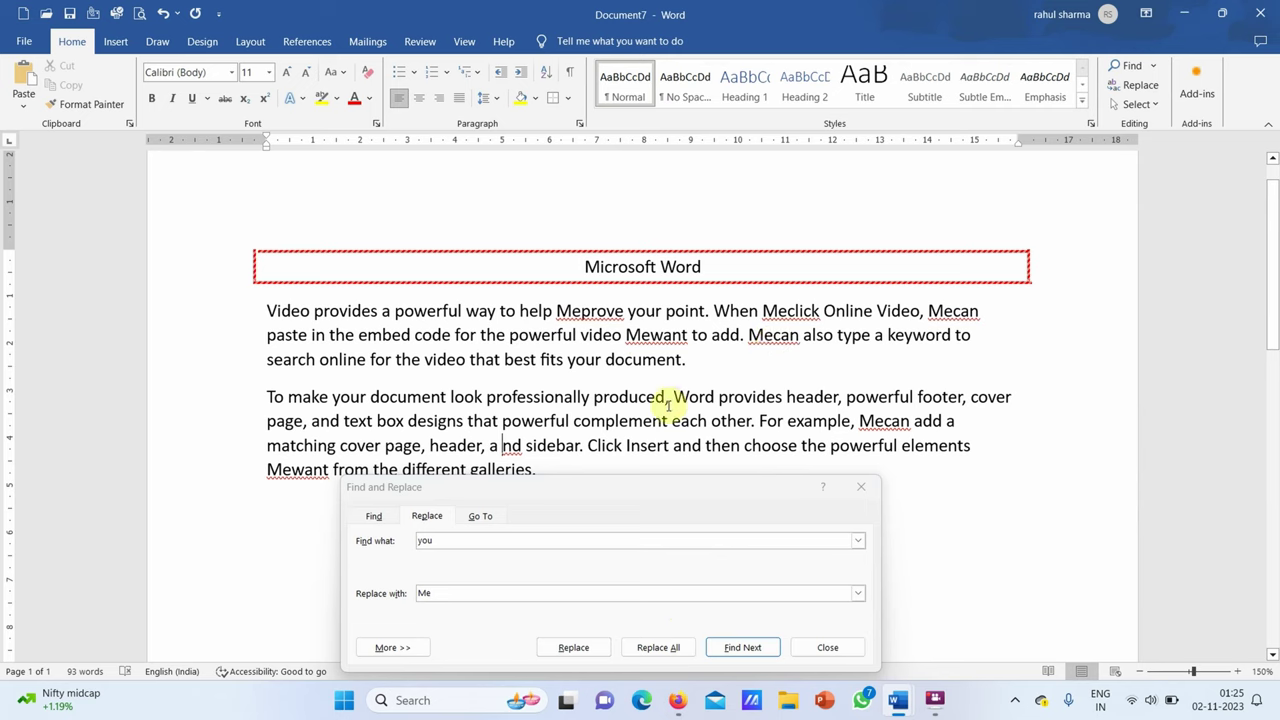
key(ctrl+z)
key(ctrl+z)
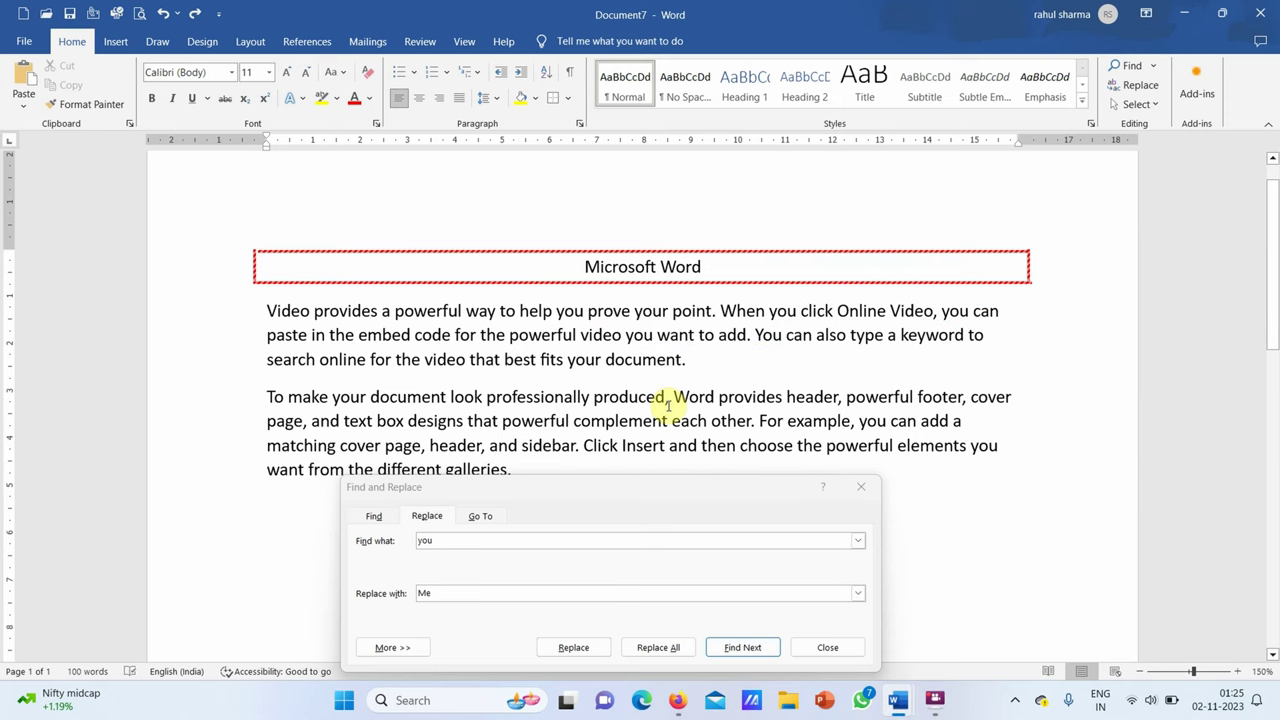
Rerun Replace All of 'you' with 'Me', close the dialog and check the replaced words.
click(491, 542)
click(491, 542)
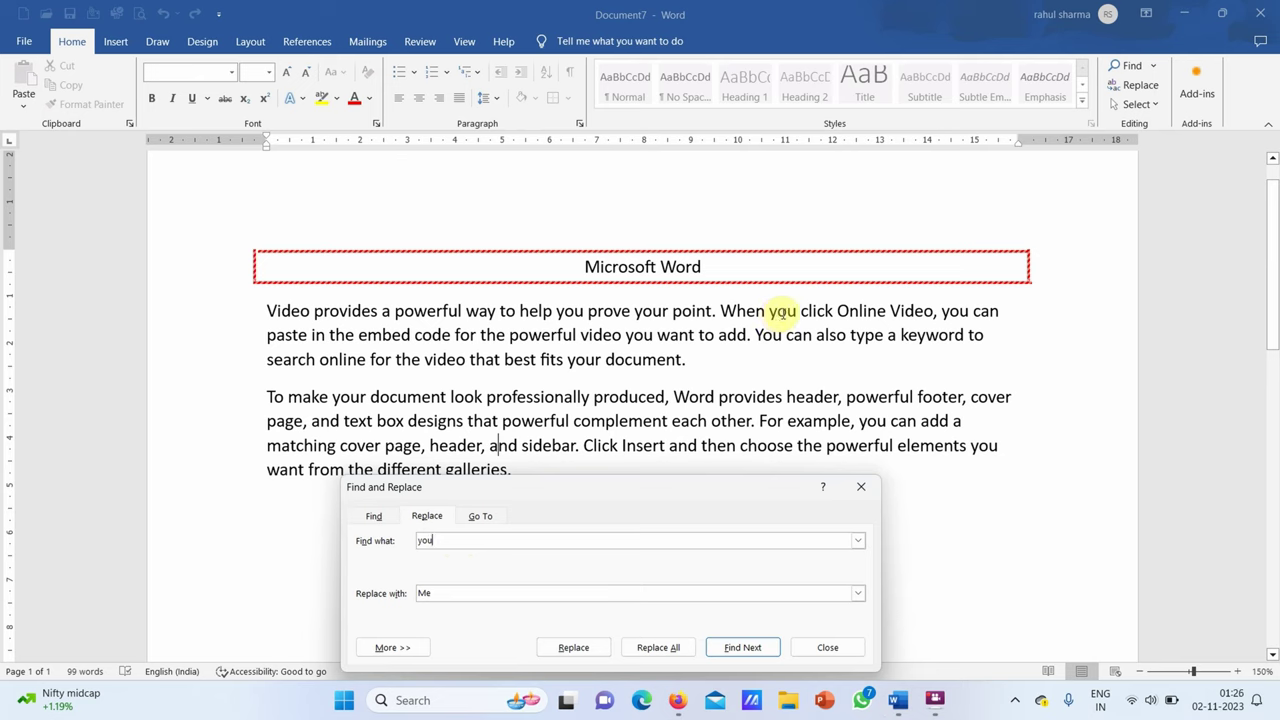
click(643, 651)
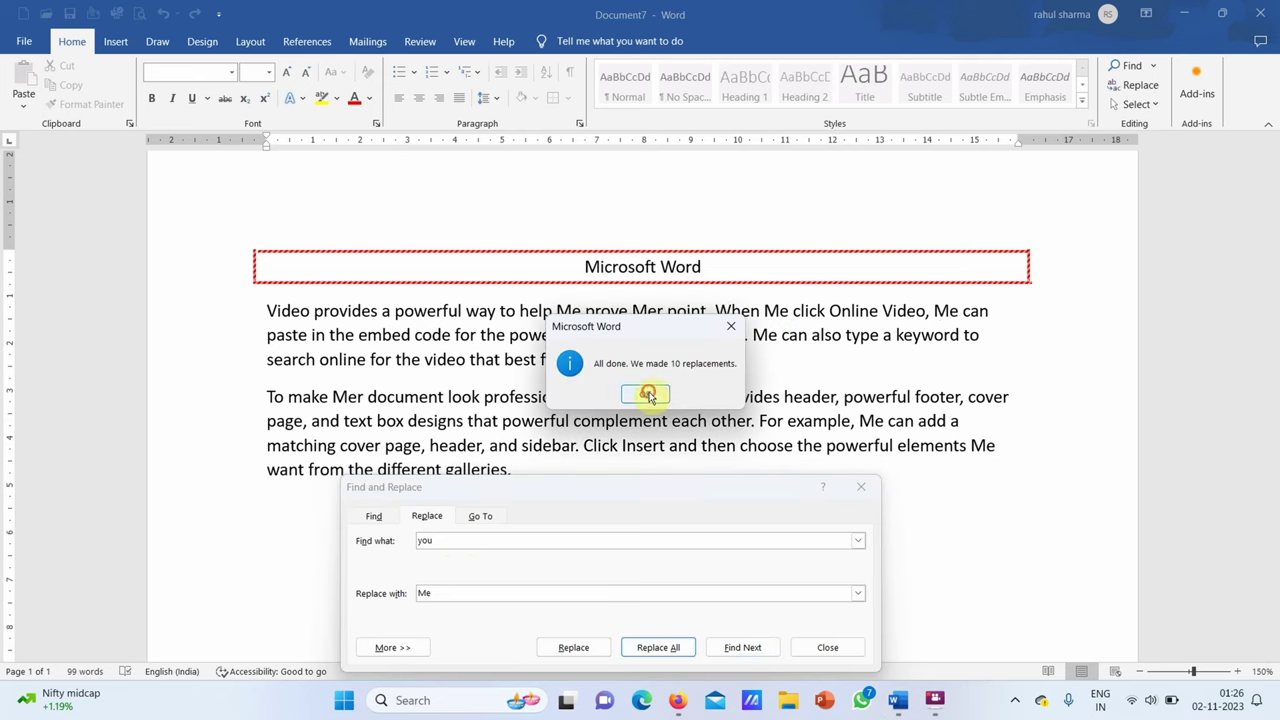
click(648, 395)
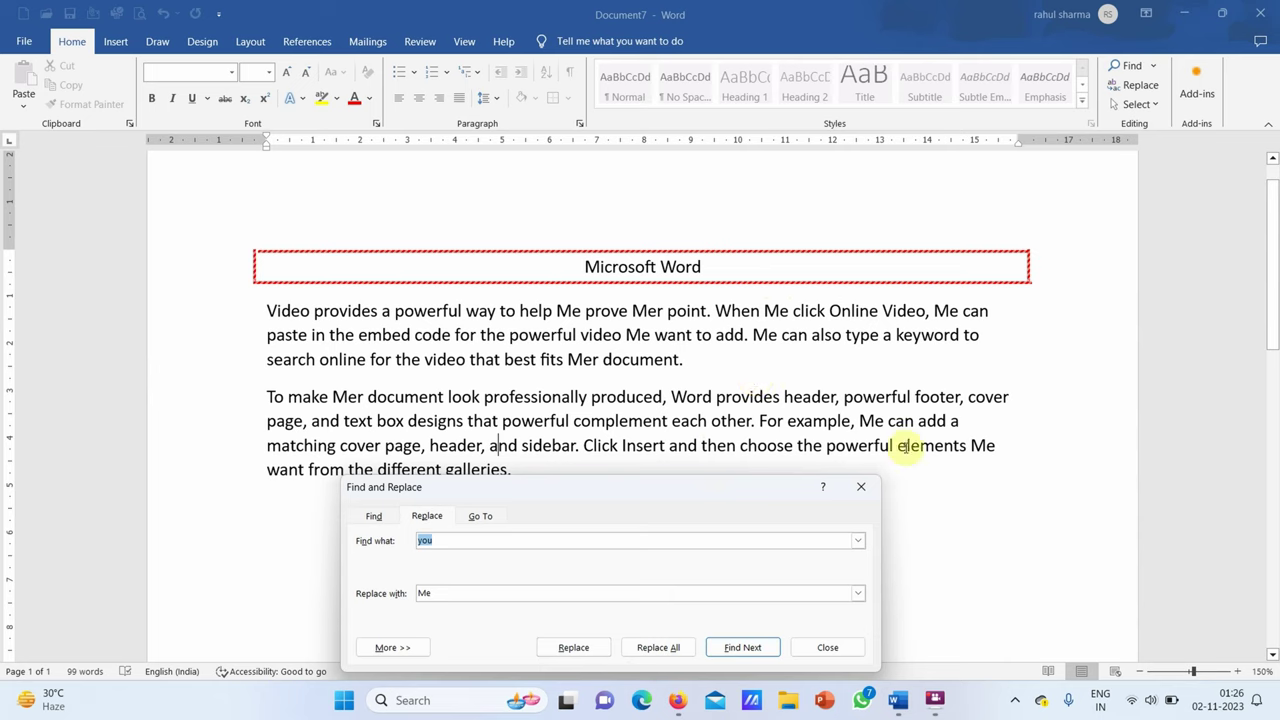
click(859, 490)
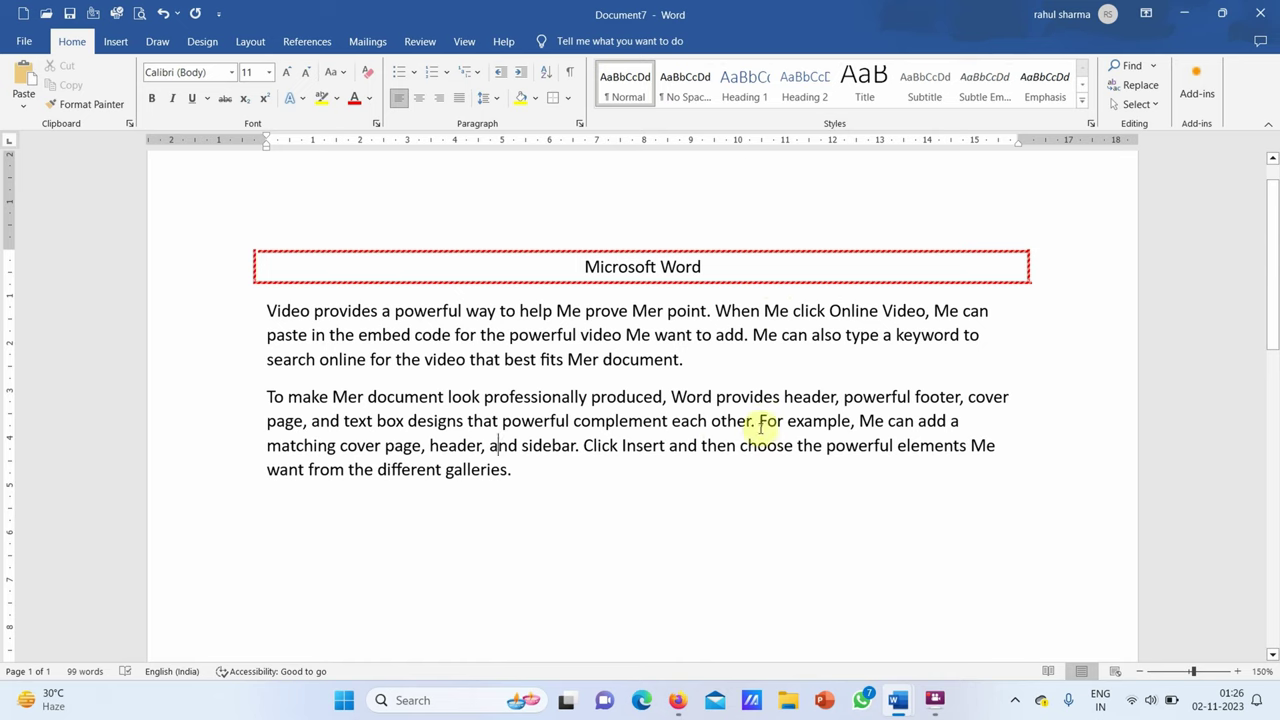
click(569, 311)
click(776, 312)
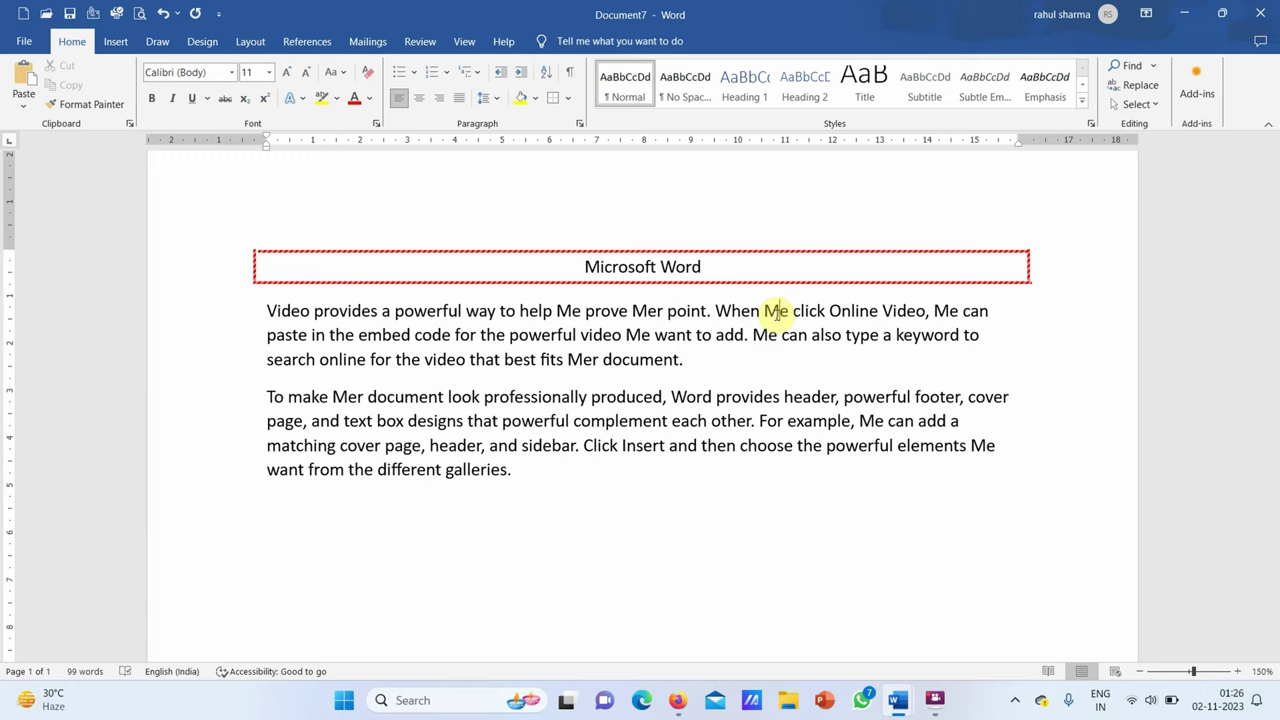
click(1155, 67)
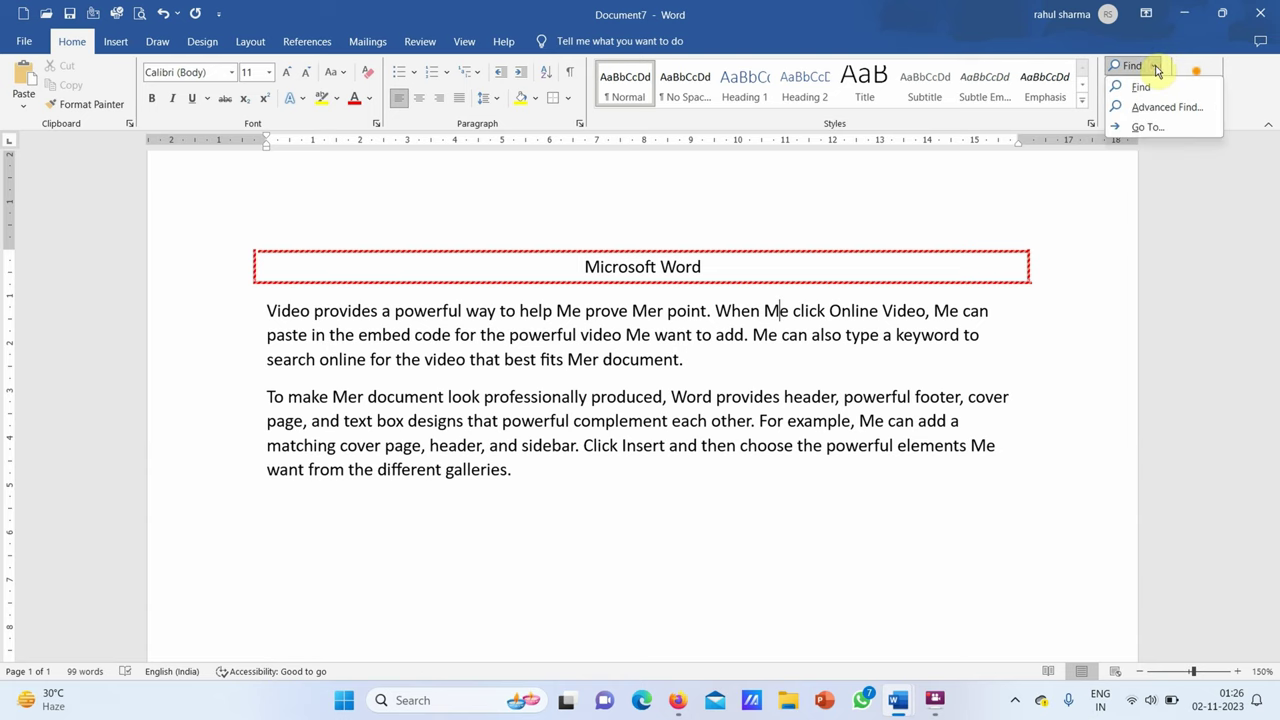
click(1157, 108)
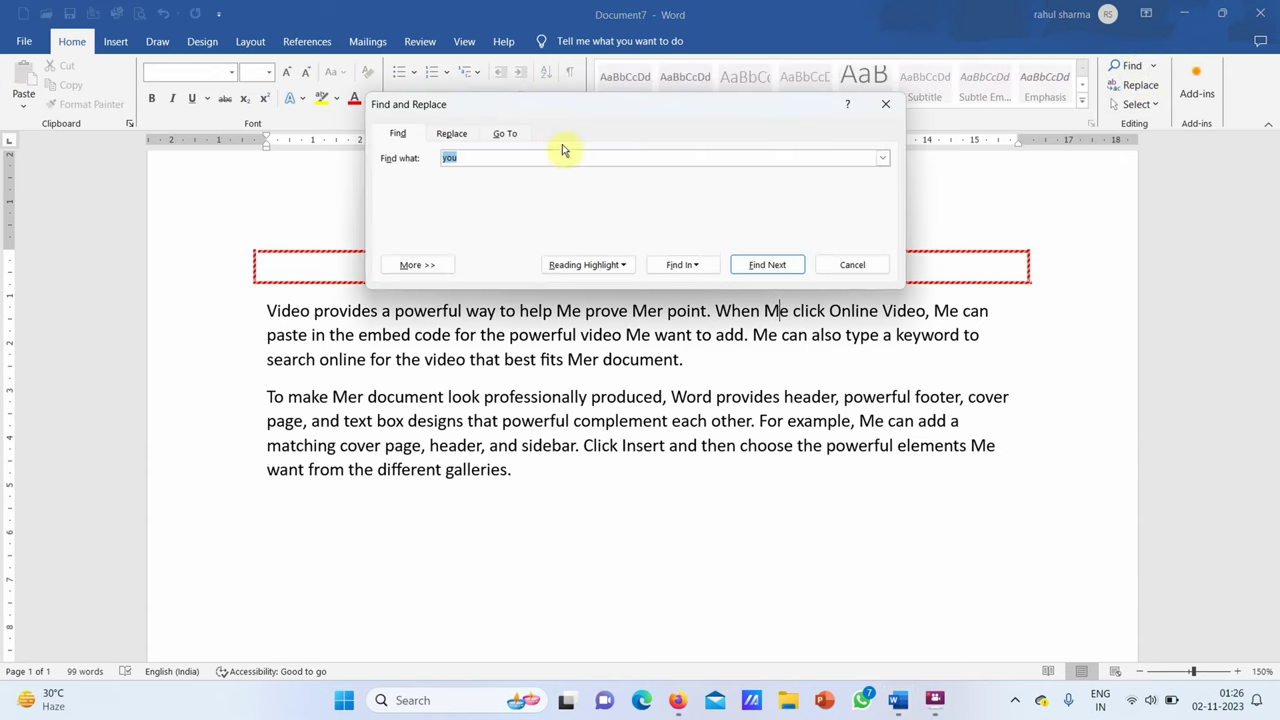
click(453, 134)
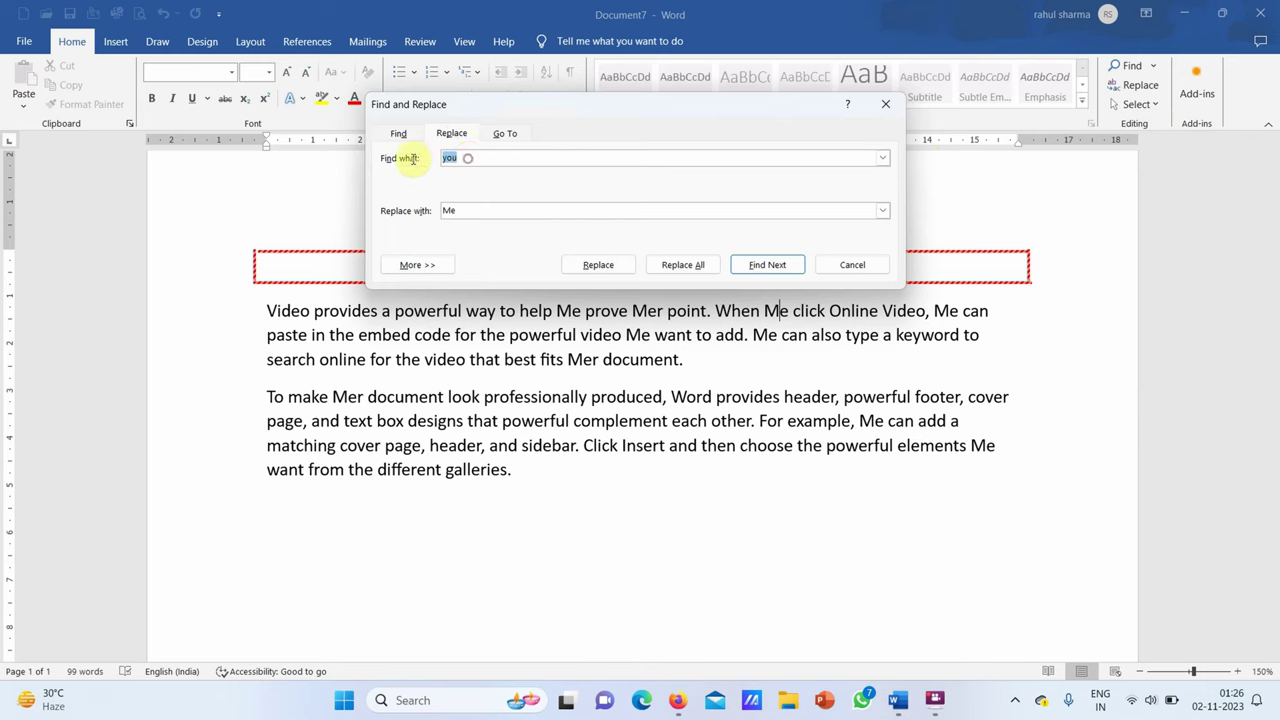
text(Me)
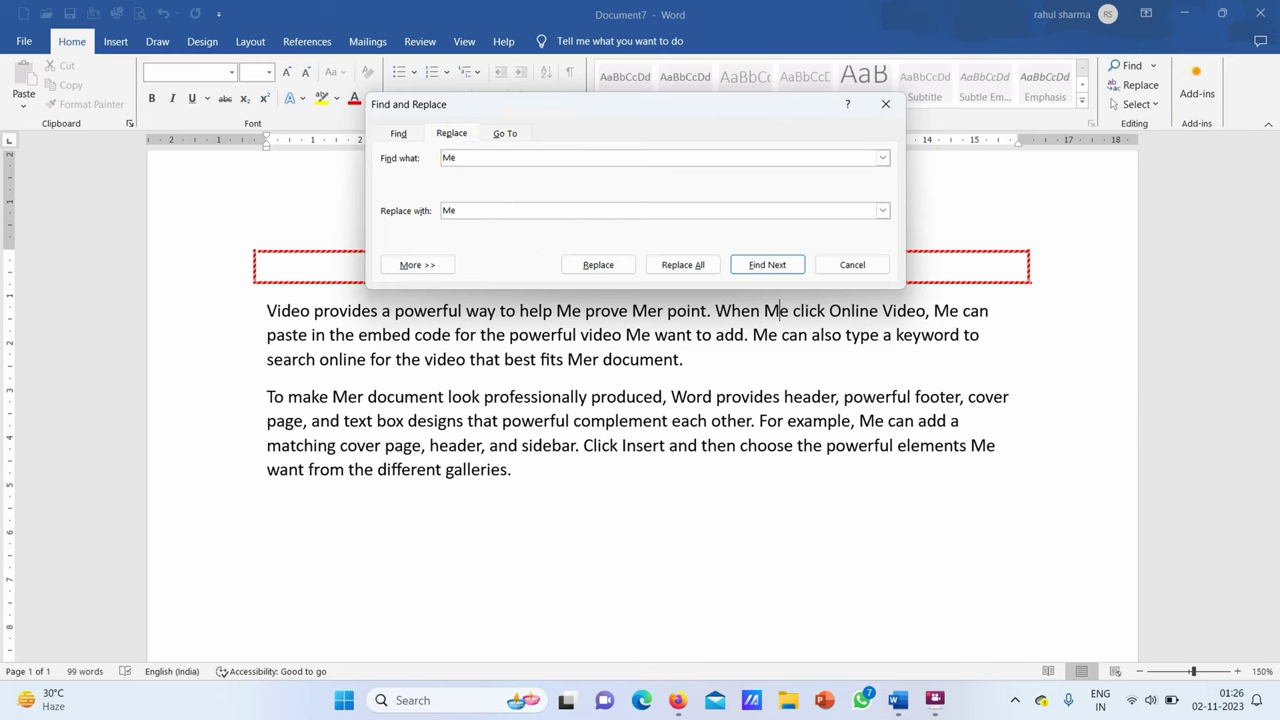
drag(471, 210, 390, 214)
text(Rahul)
click(667, 277)
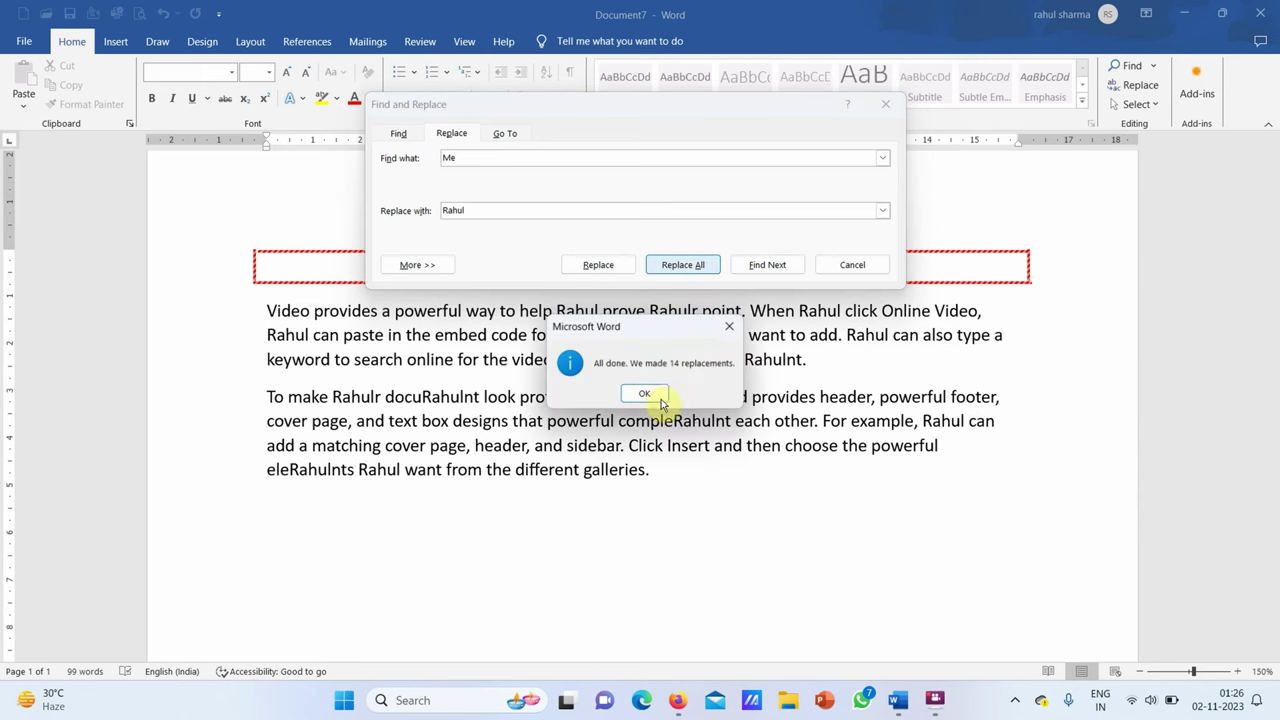
click(650, 398)
click(852, 264)
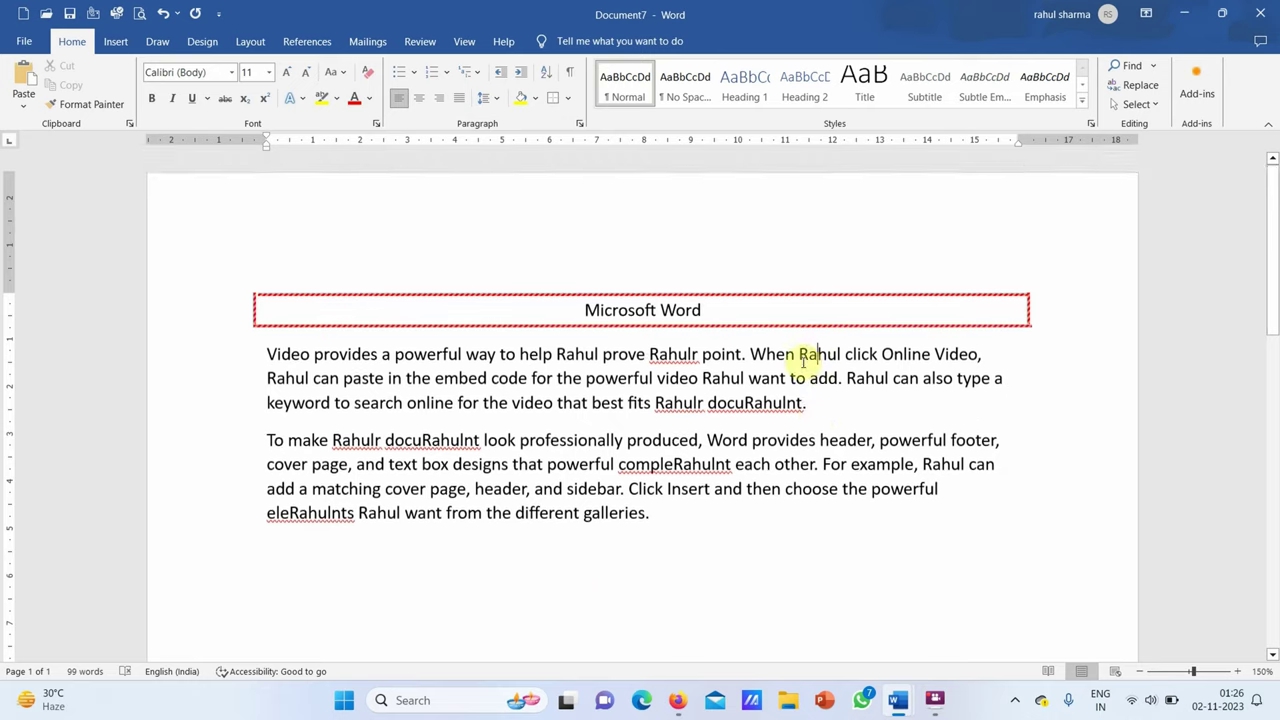
key(ctrl+z)
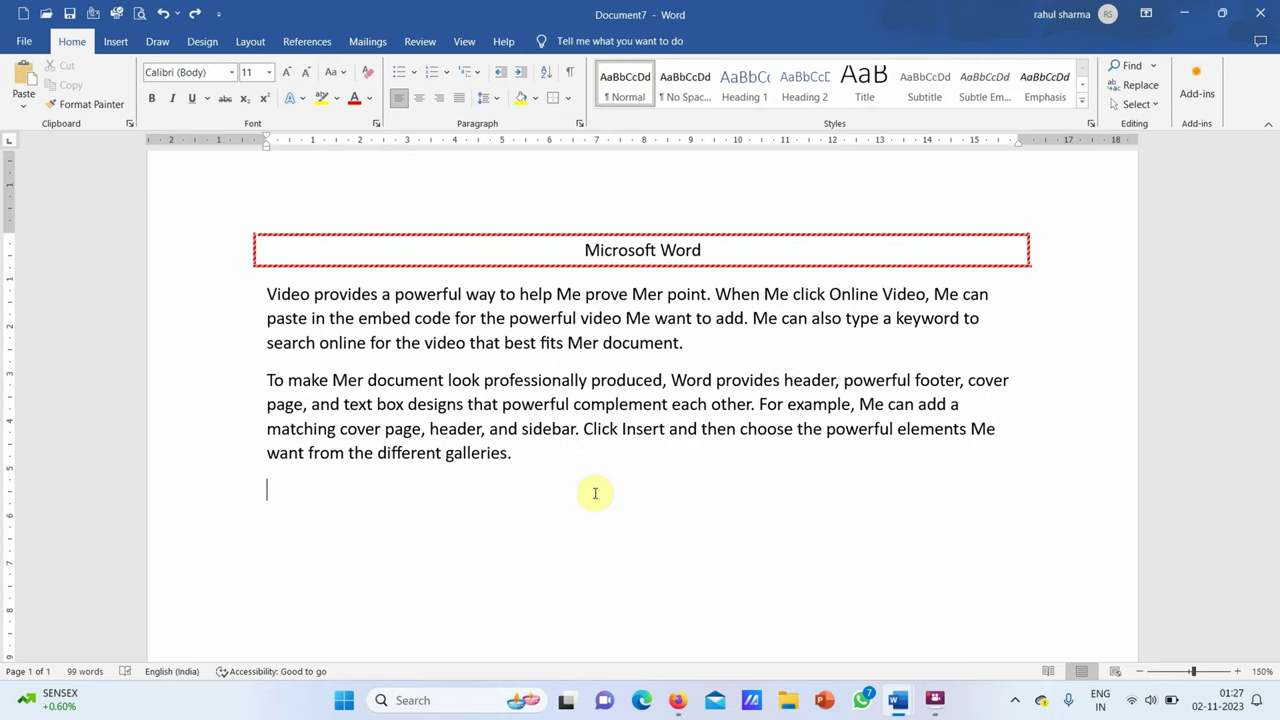